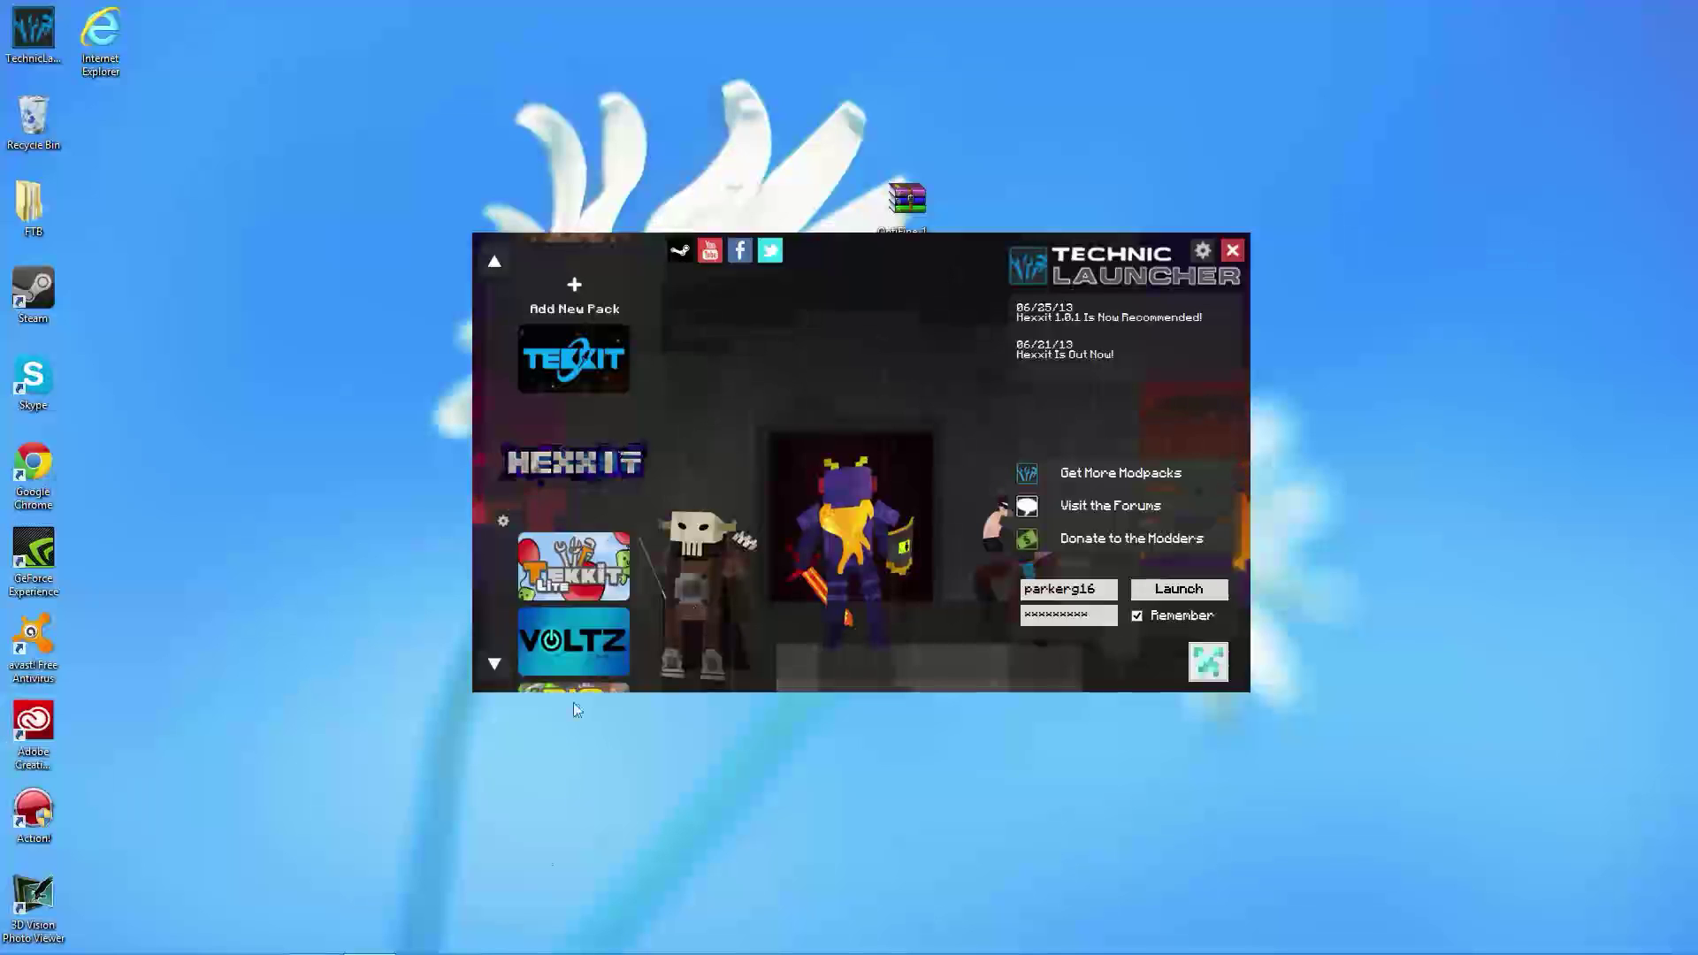
Launch a new Chrome window from the taskbar over the Technic Launcher.
left_click(150, 936)
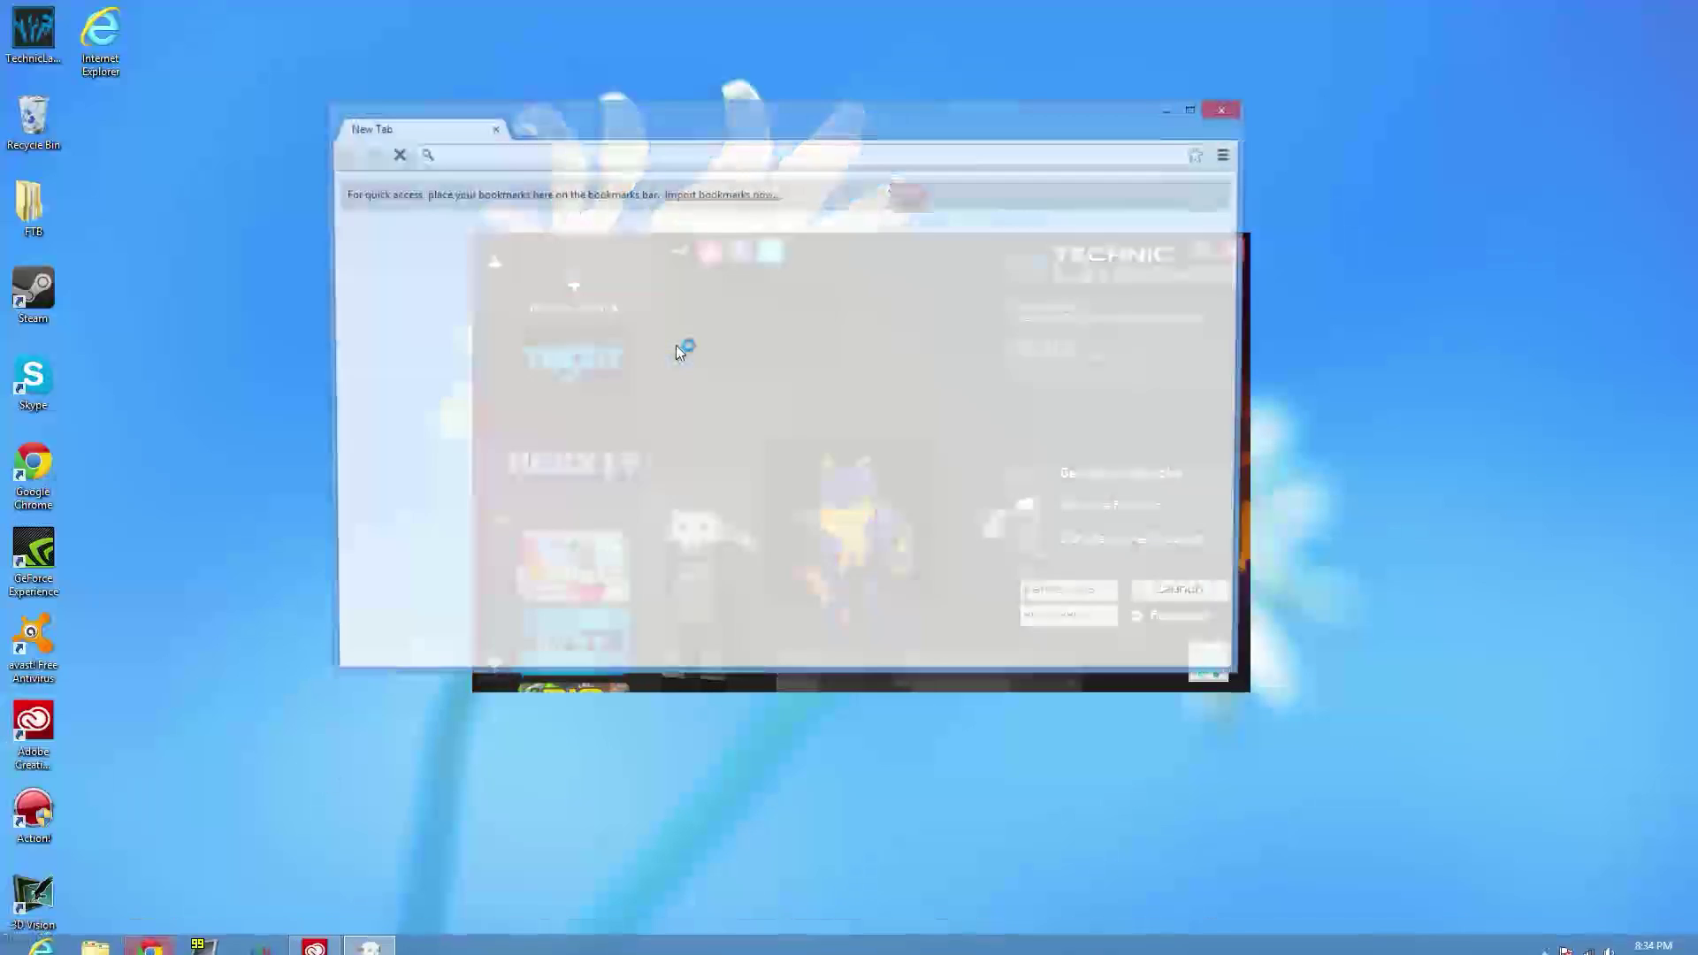
Load technicpack.net in Chrome and maximize the browser window.
type("techn")
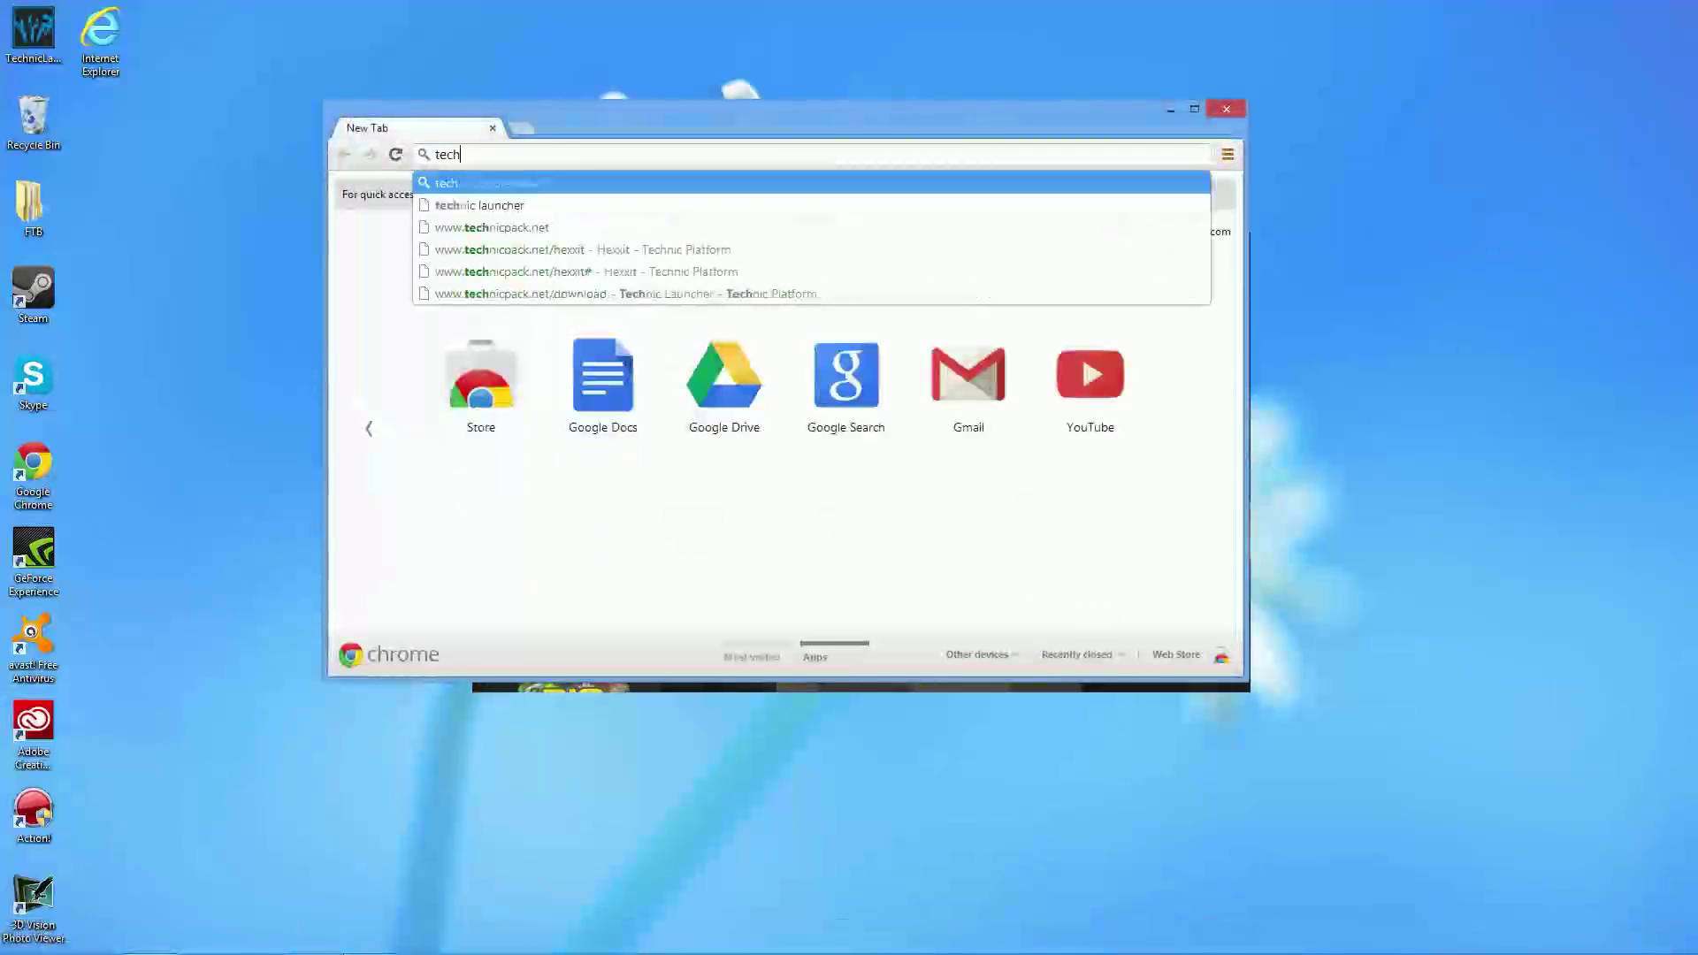
key("Down")
key("Down")
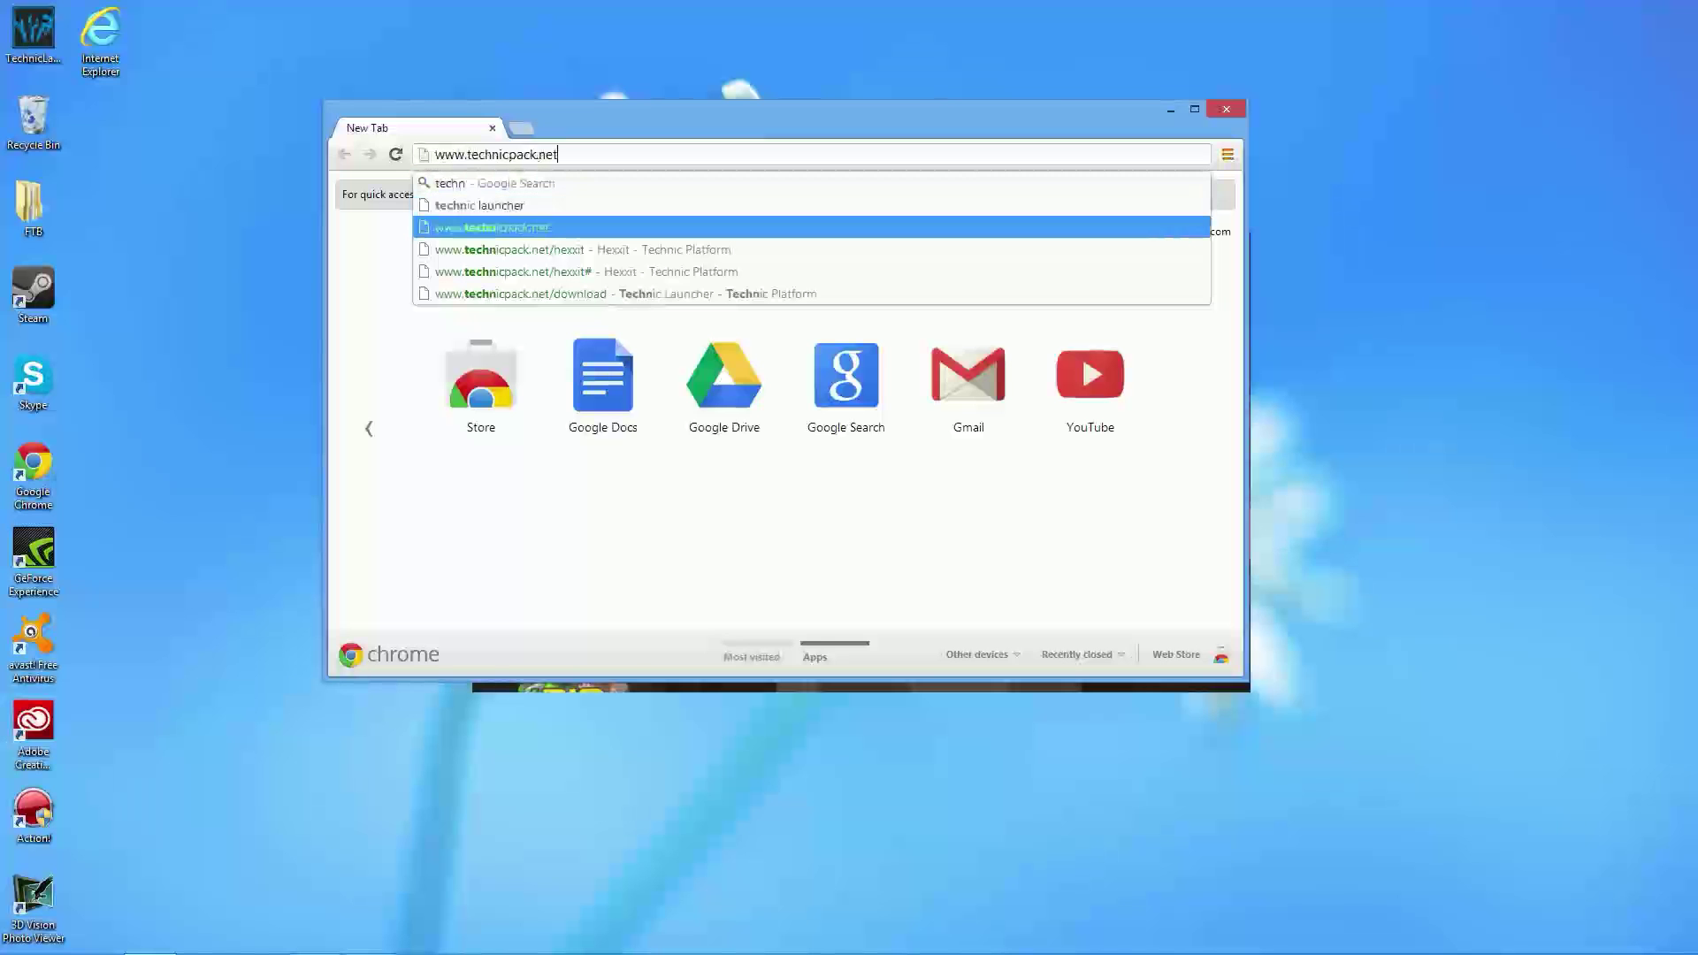
key("Return")
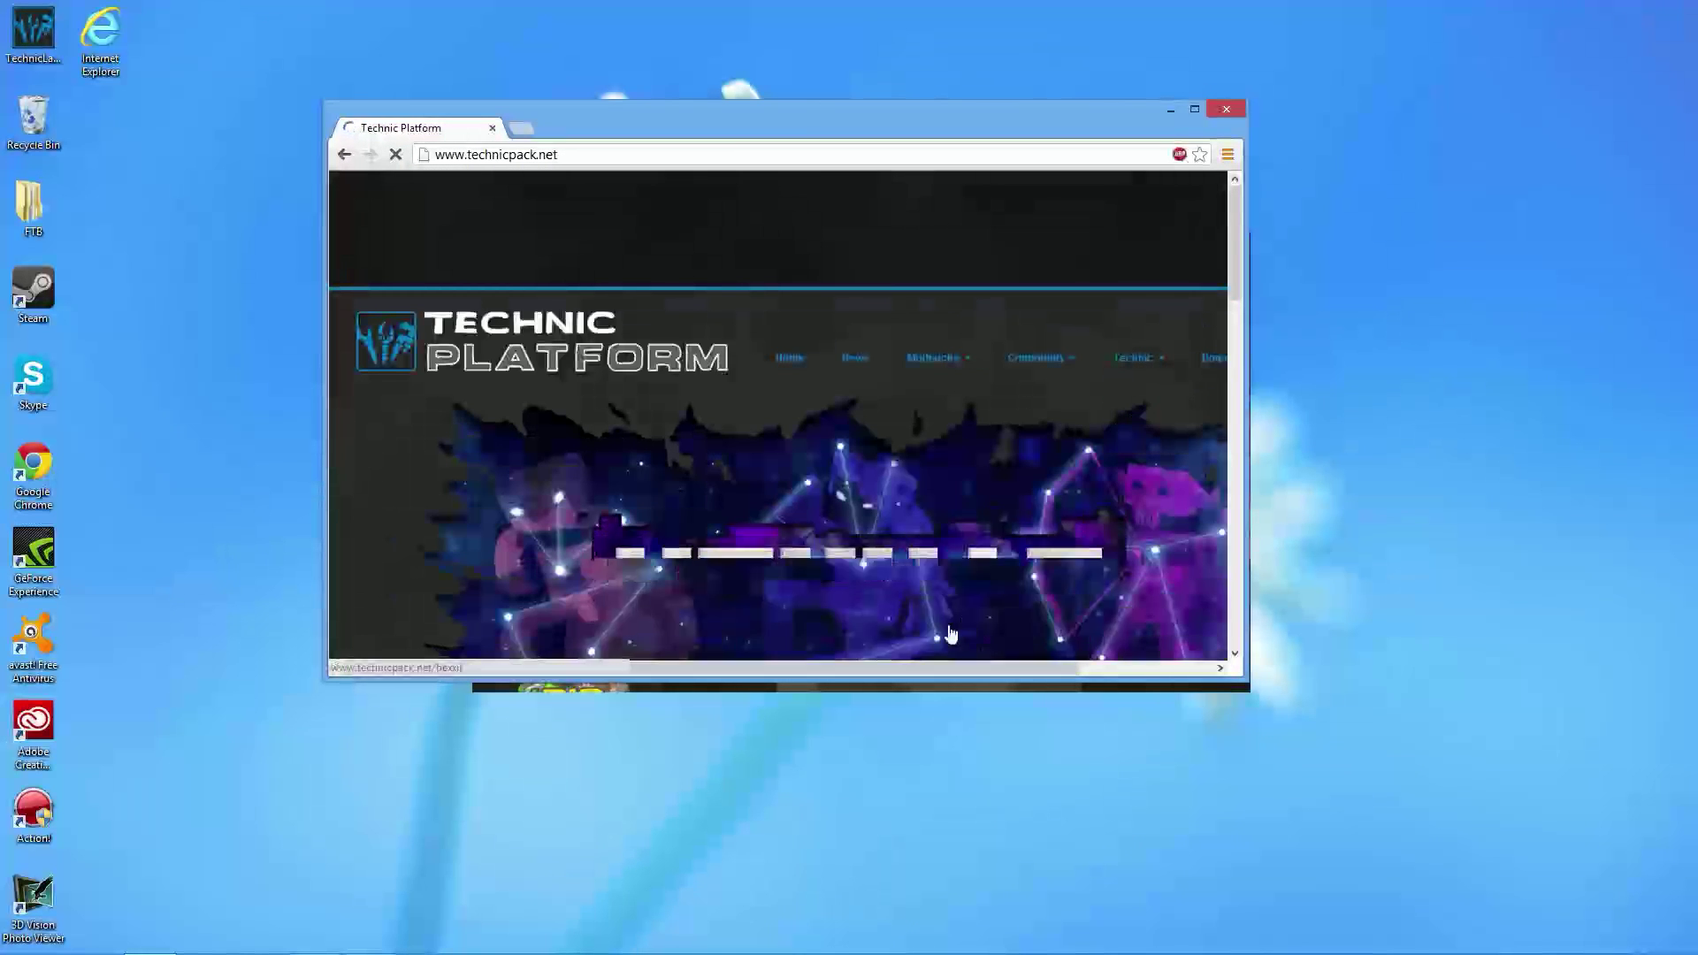
scroll(916, 529, "down", 3)
scroll(916, 518, "down", 2)
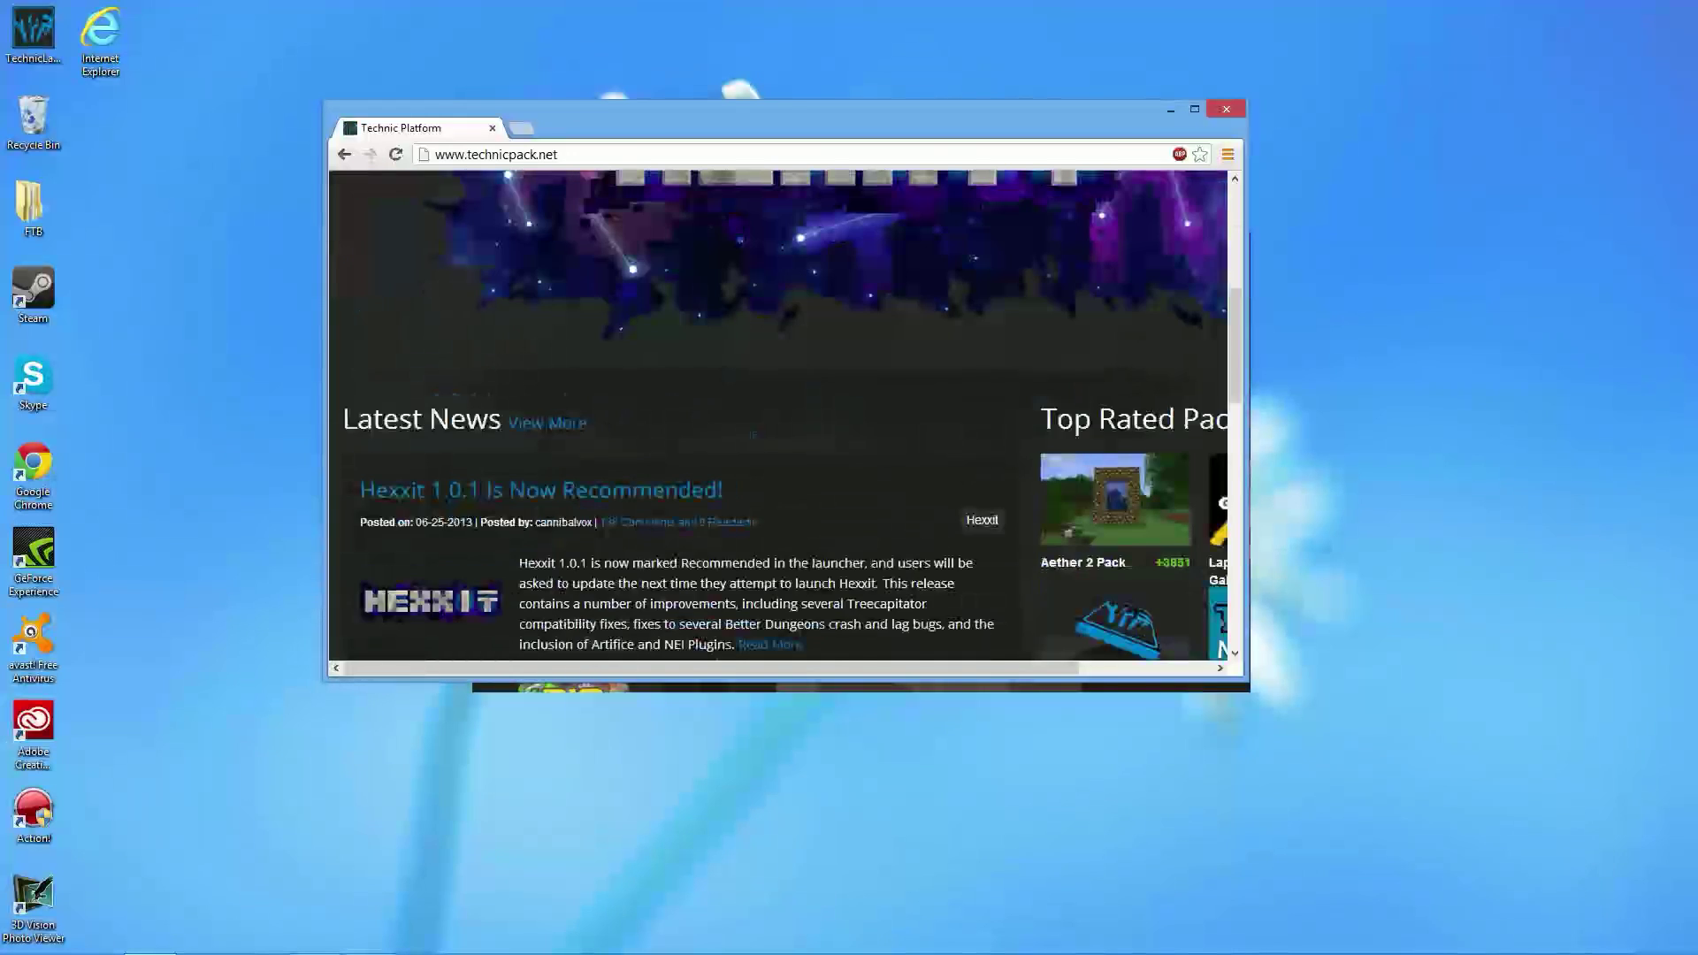
scroll(917, 518, "down", 2)
key("super+Up")
Go to the Technic Launcher download page and add a fresh blank tab.
scroll(1164, 265, "up", 7)
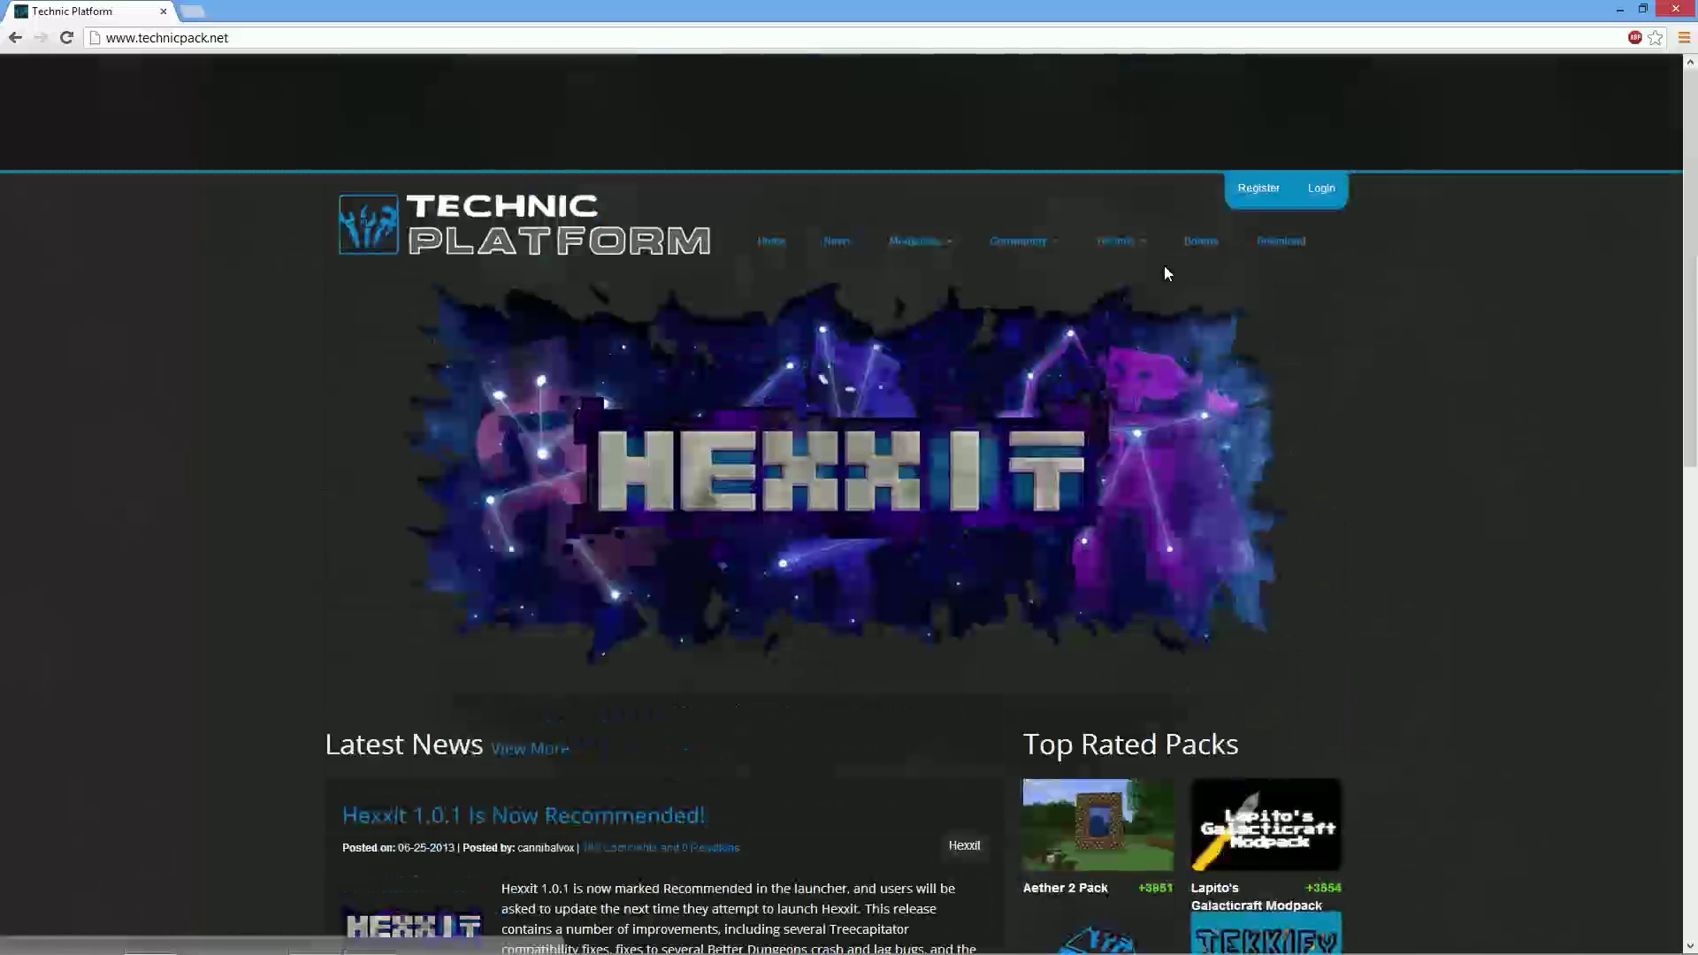
left_click(1282, 244)
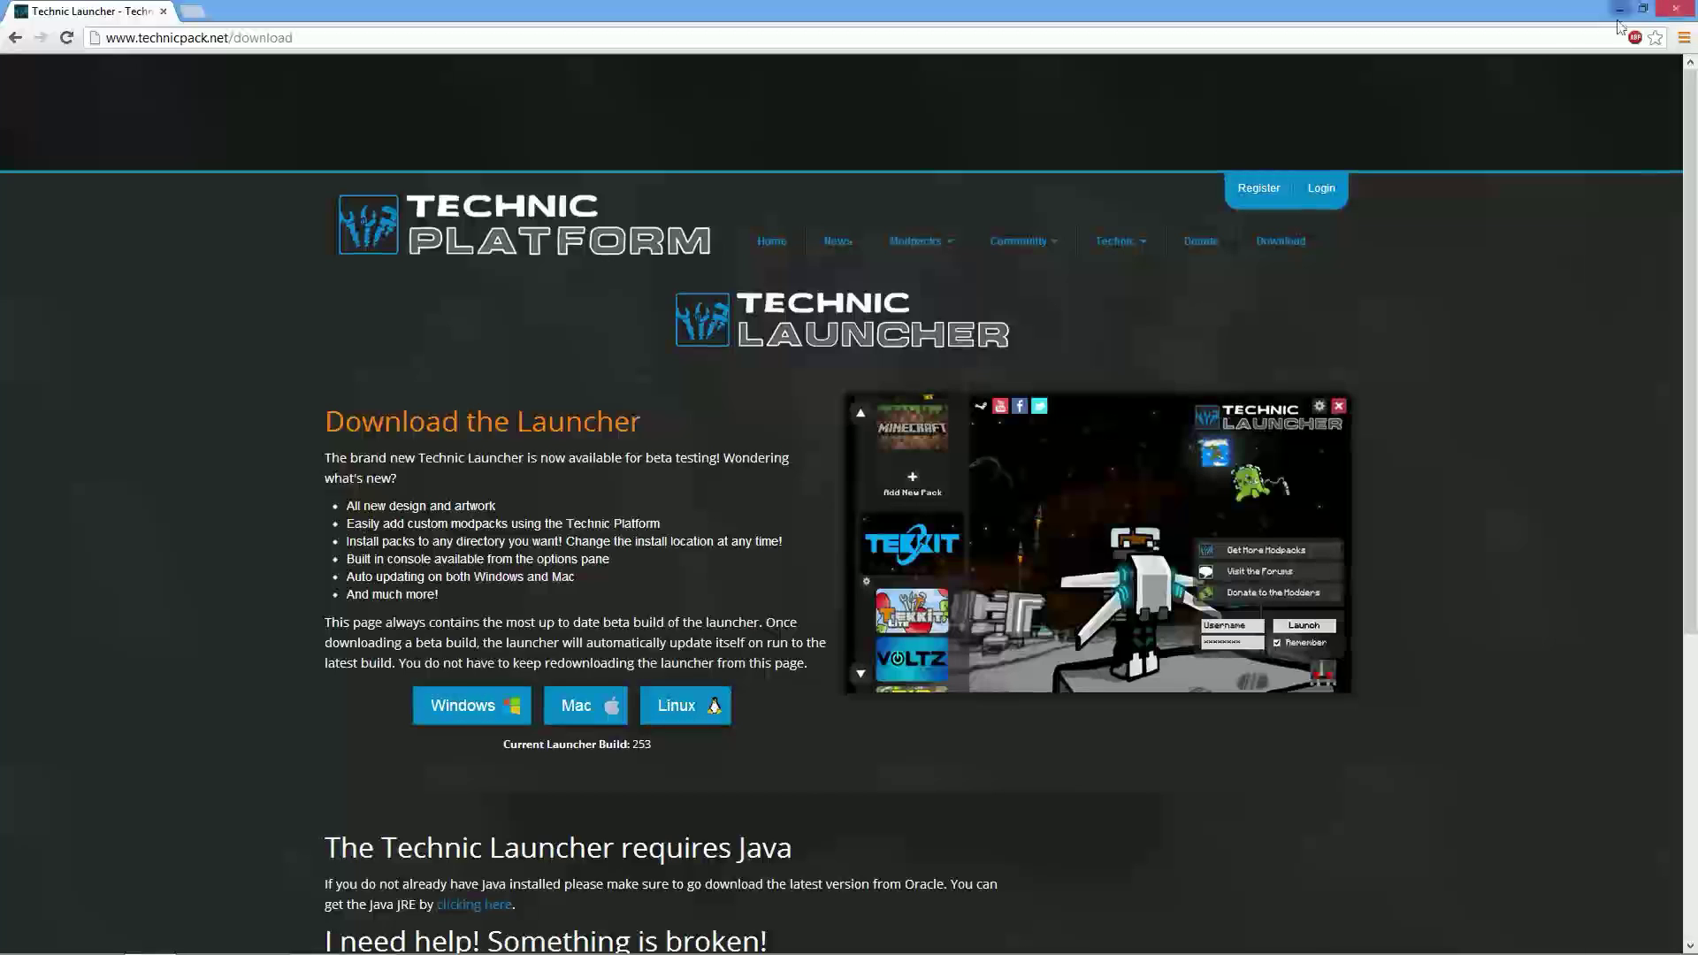
left_click(193, 11)
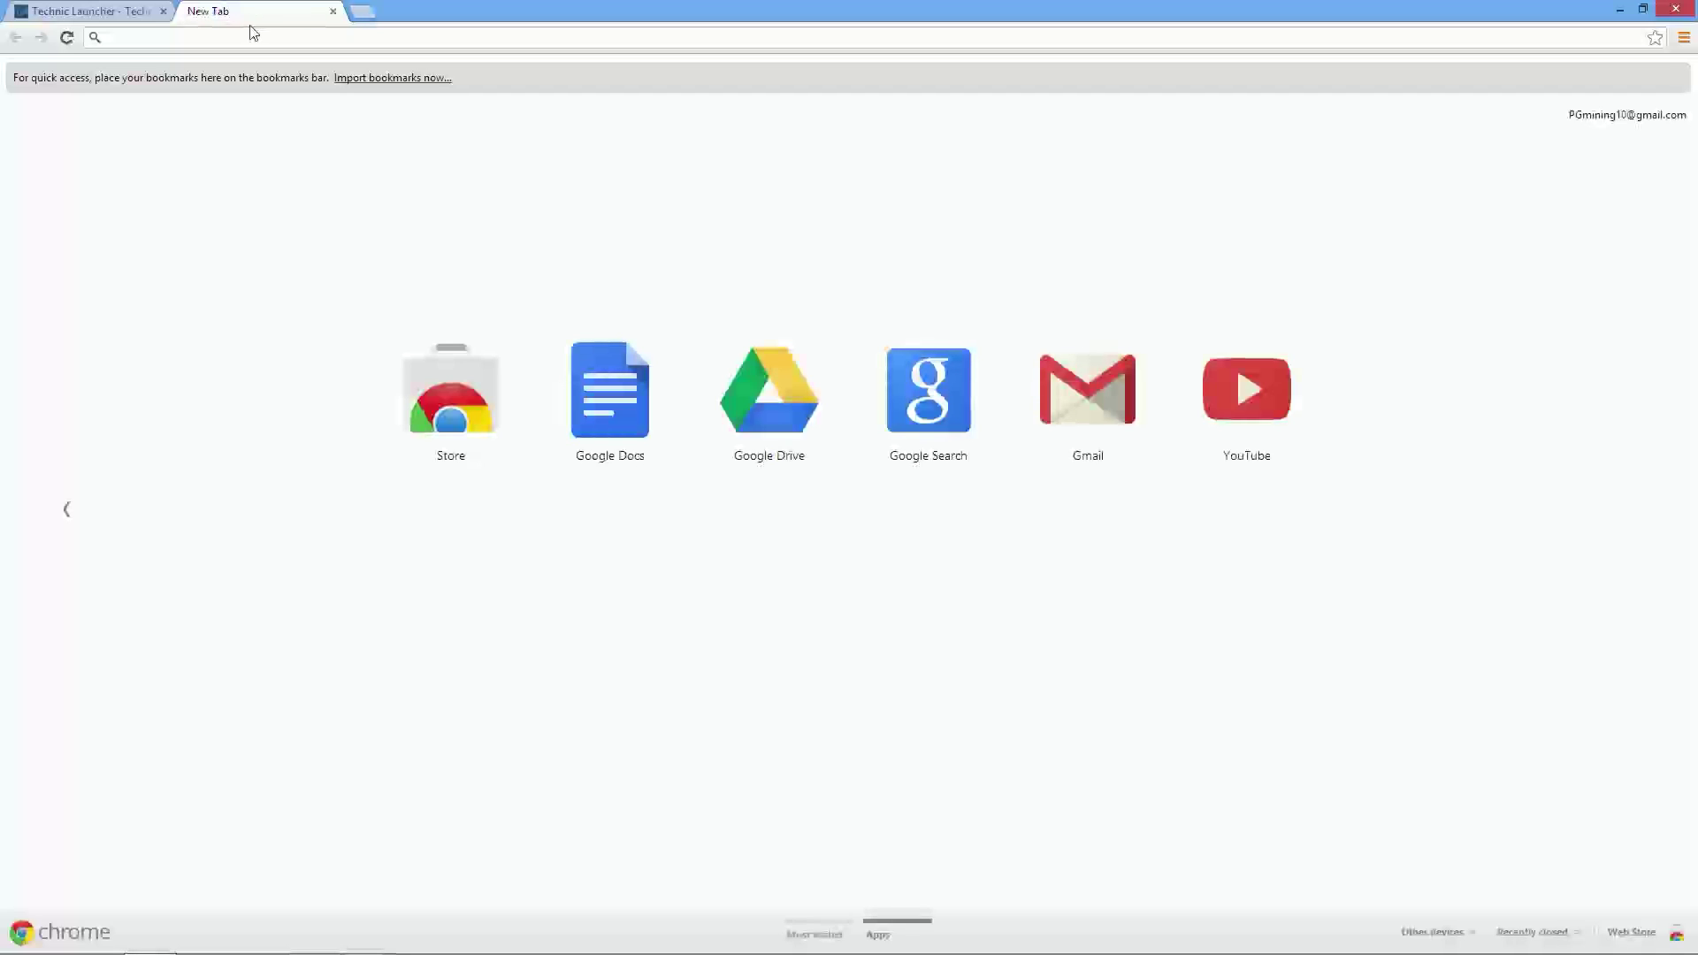
Load the OptiFine downloads page and restore the browser to a centred window.
type("optifine")
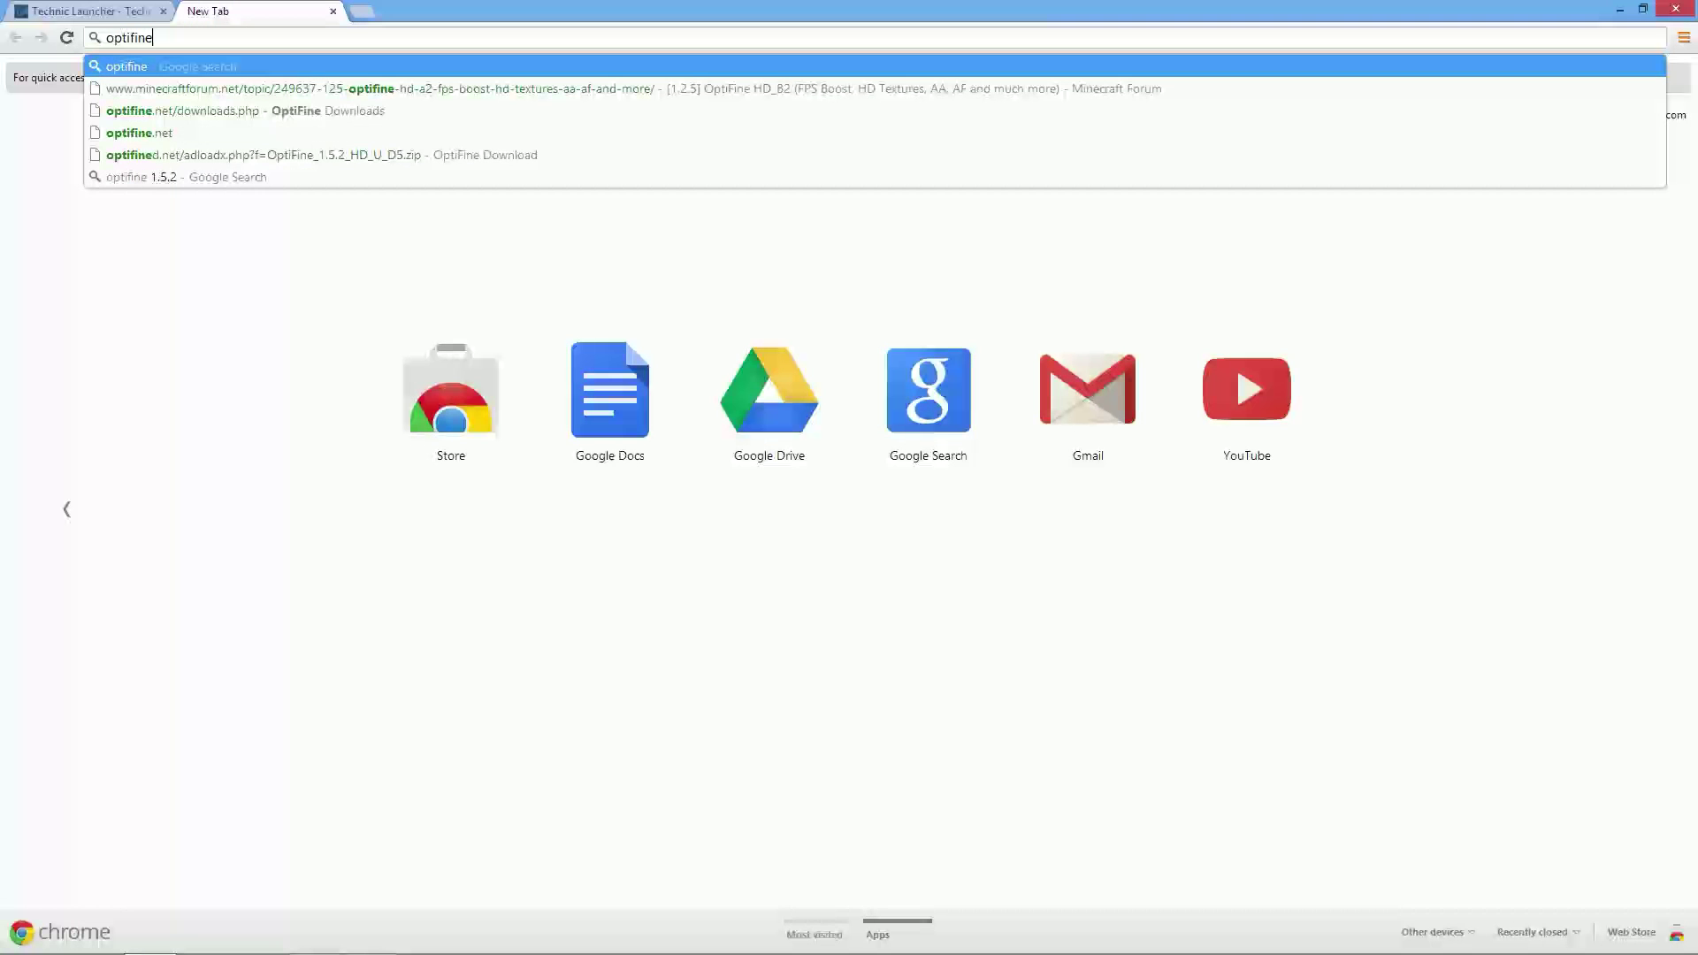
key("Down")
key("Down")
key("Return")
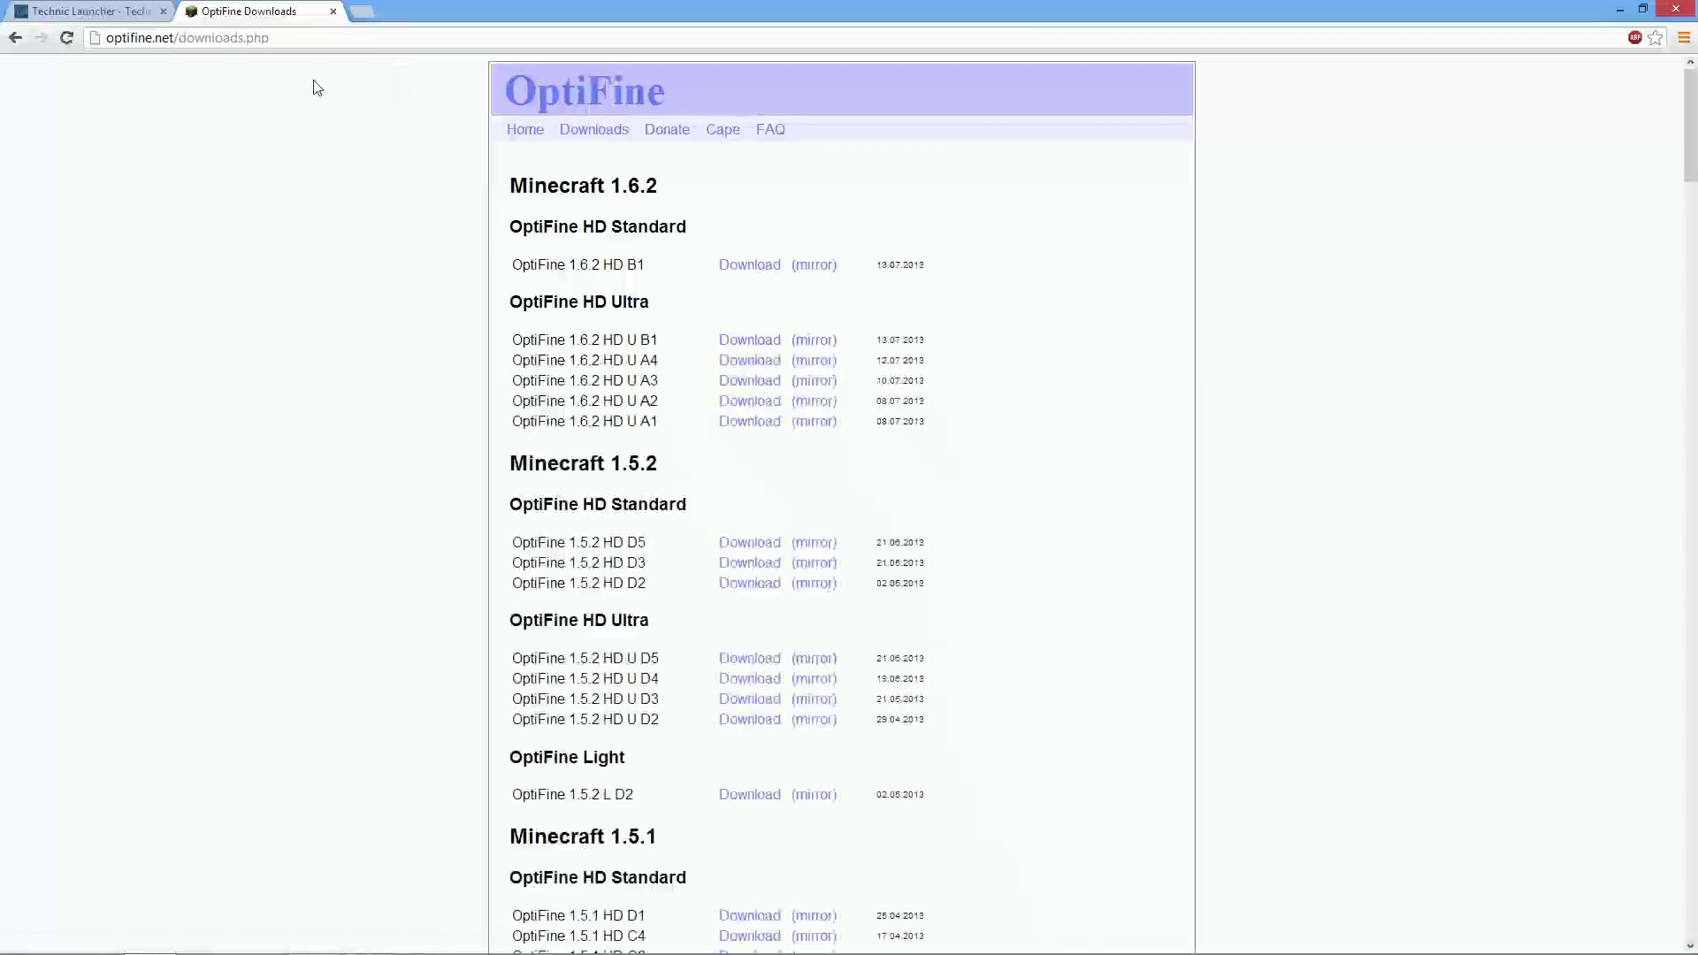
left_click_drag(676, 9, 901, 90)
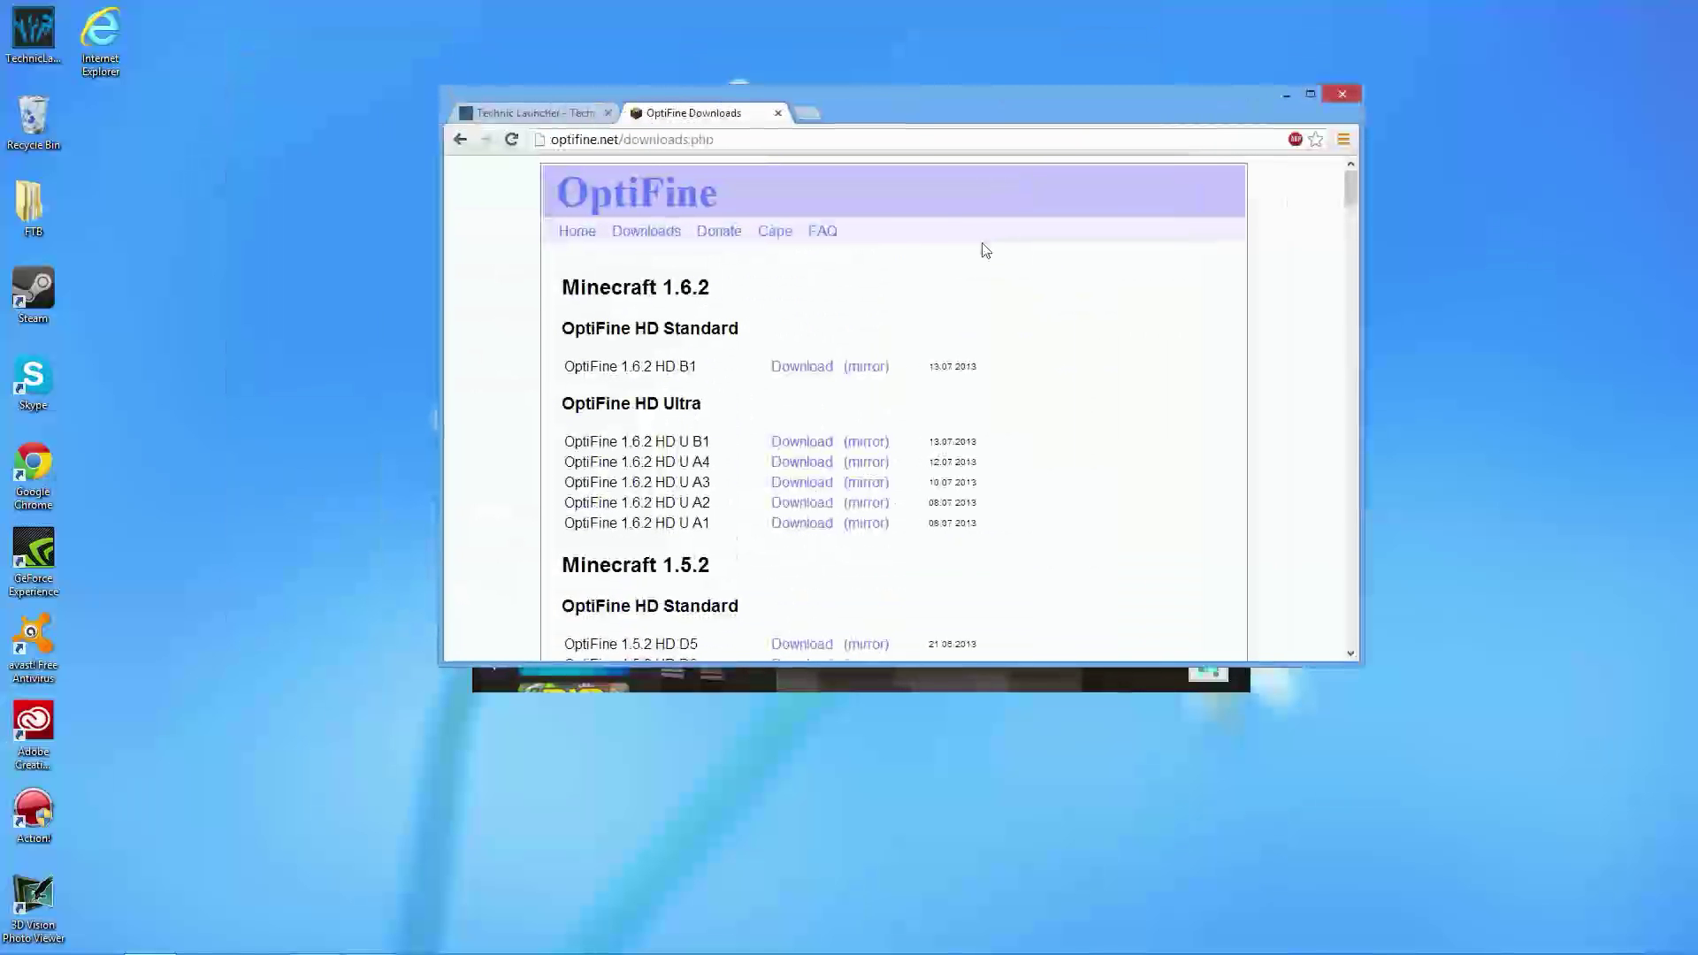
Download OptiFine 1.5.2 HD U D5 from the Minecraft 1.5.2 list, dismissing the ad-blocker warning.
scroll(851, 276, "down", 1)
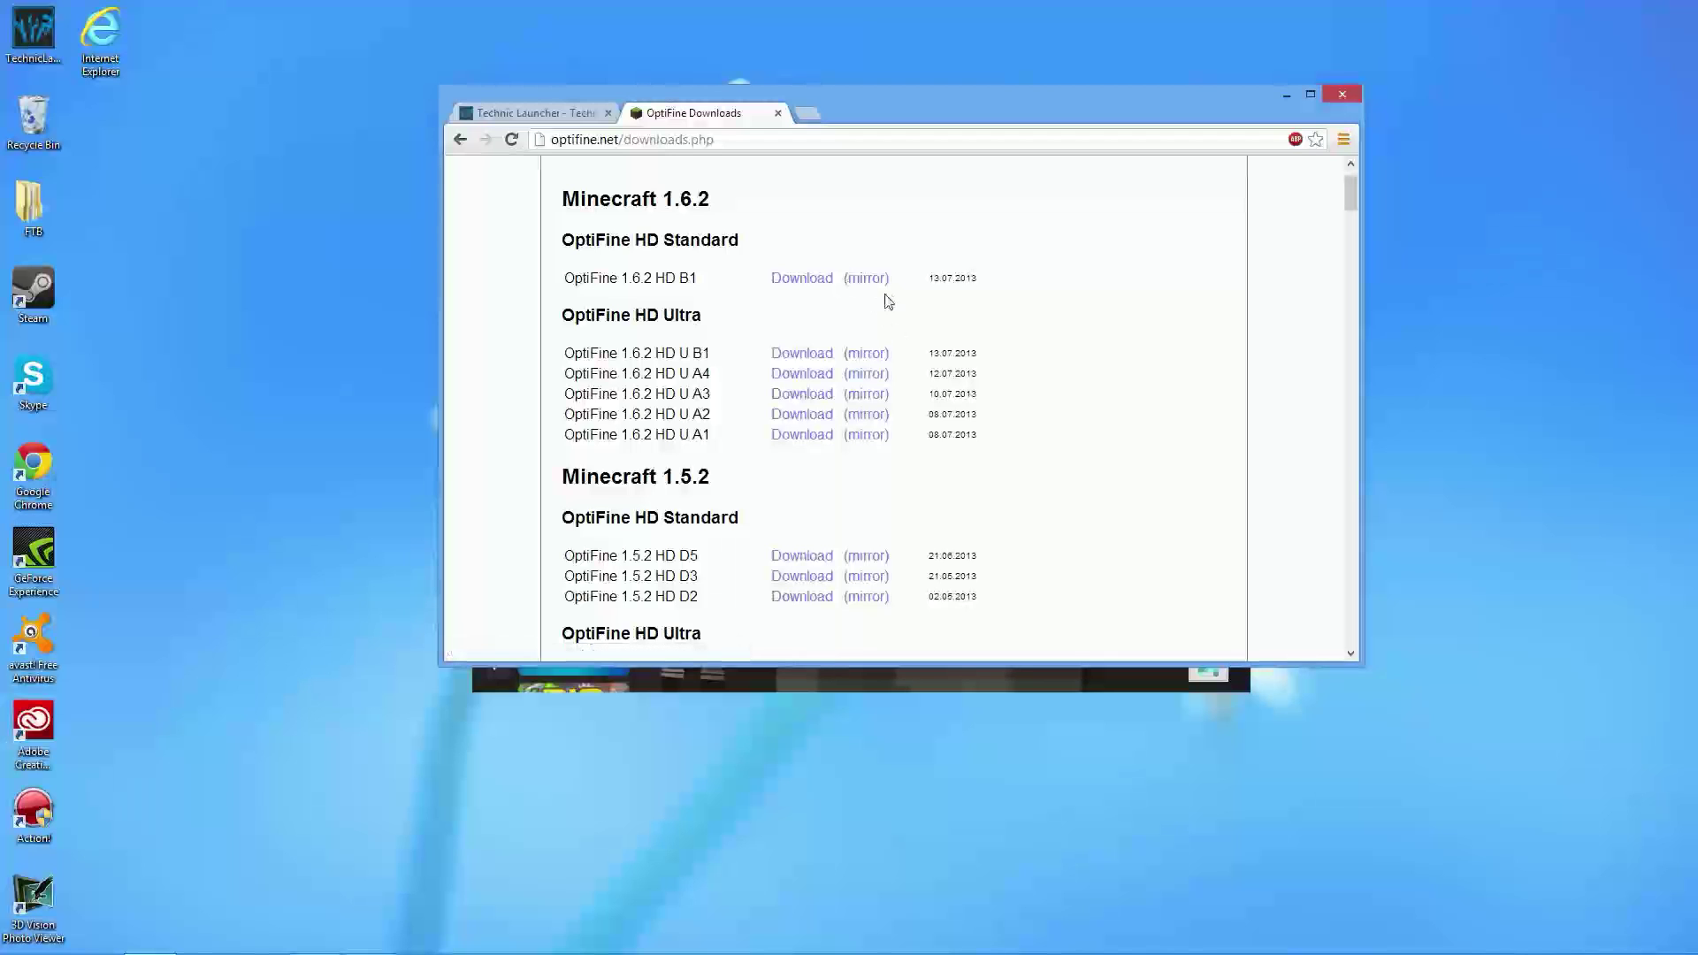
scroll(938, 331, "down", 1)
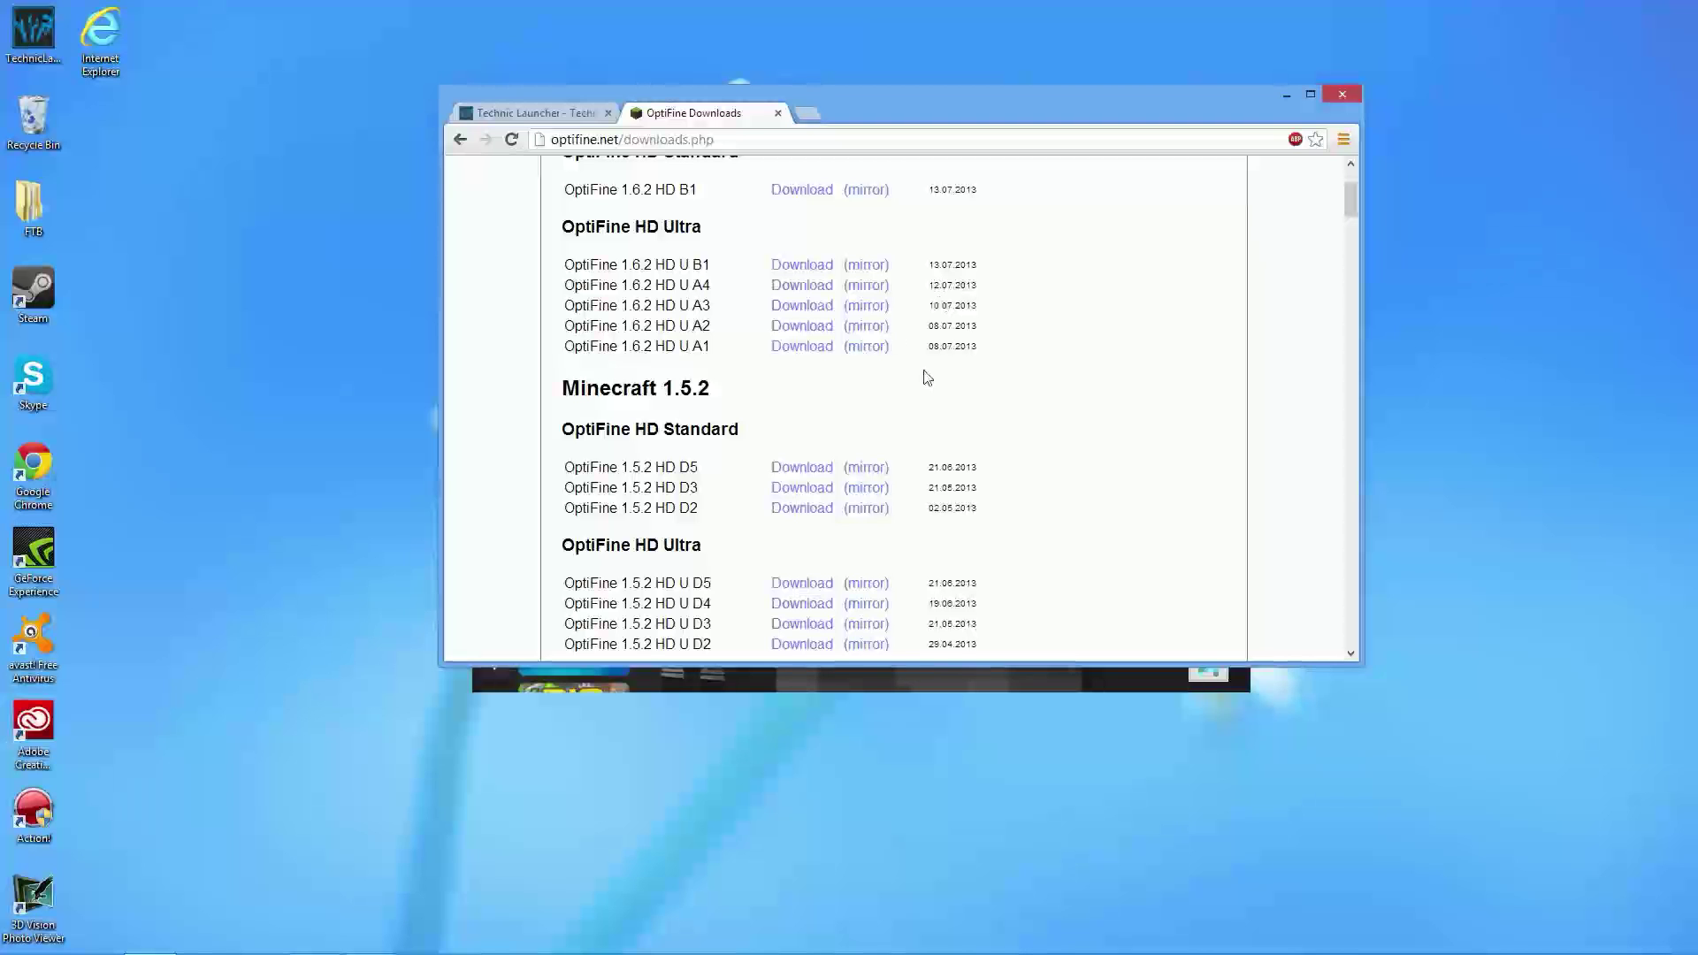
scroll(844, 365, "down", 1)
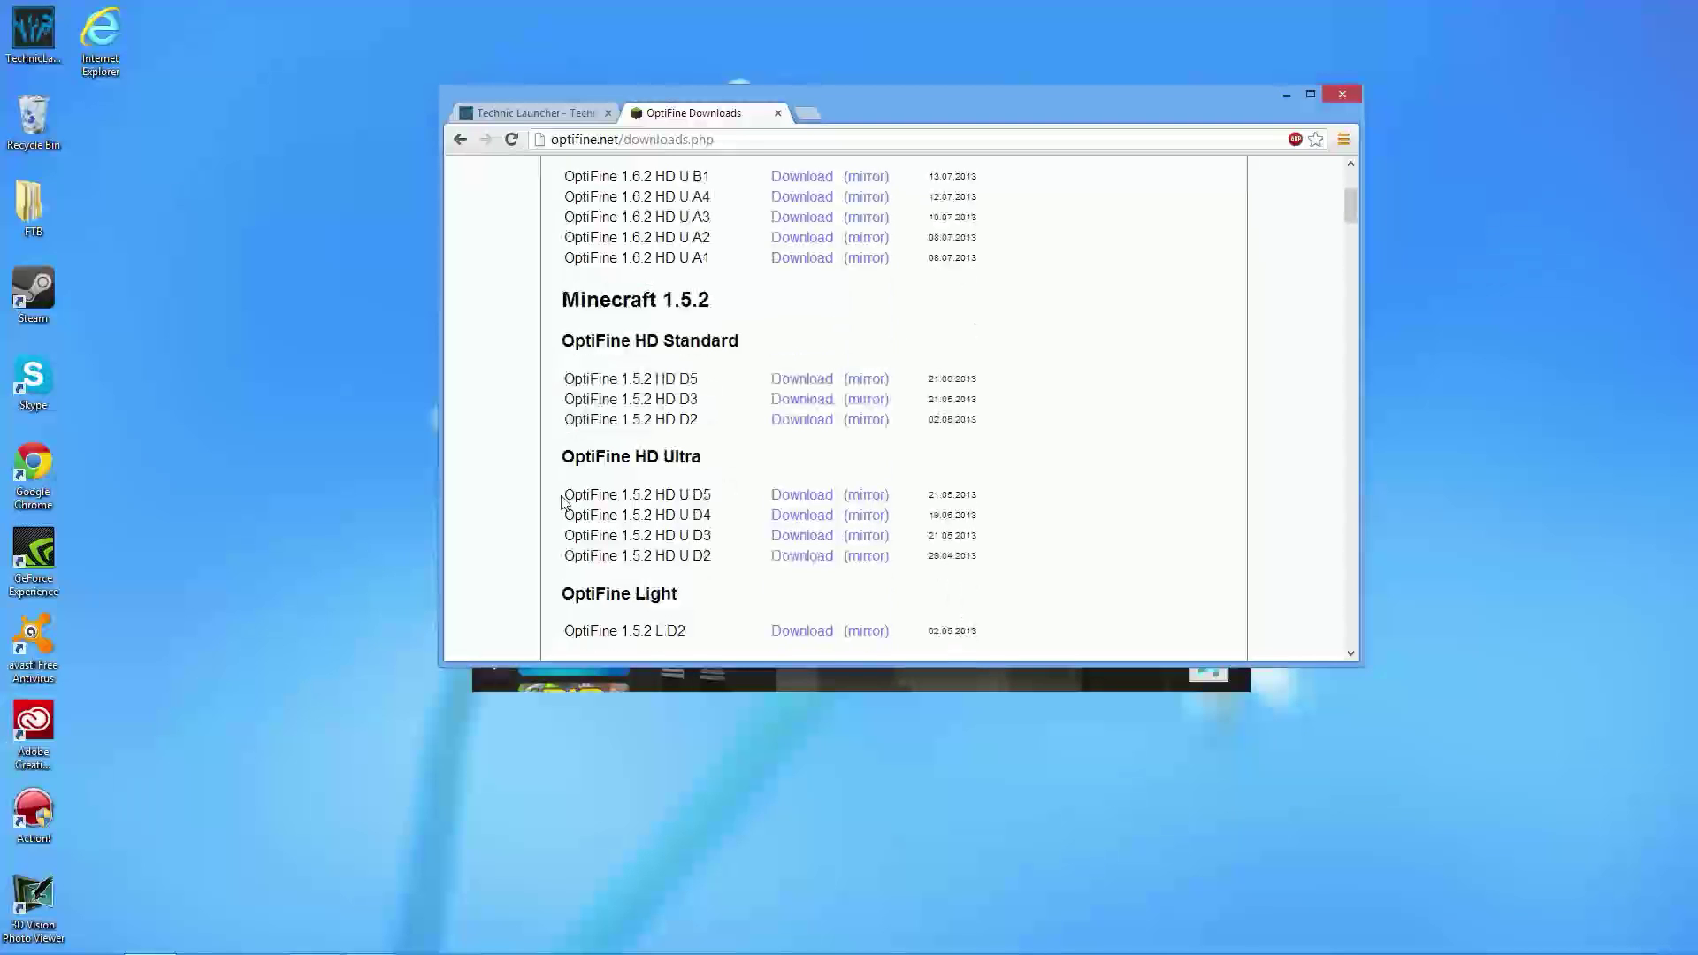
left_click_drag(562, 501, 1079, 482)
left_click(607, 489)
left_click(804, 495)
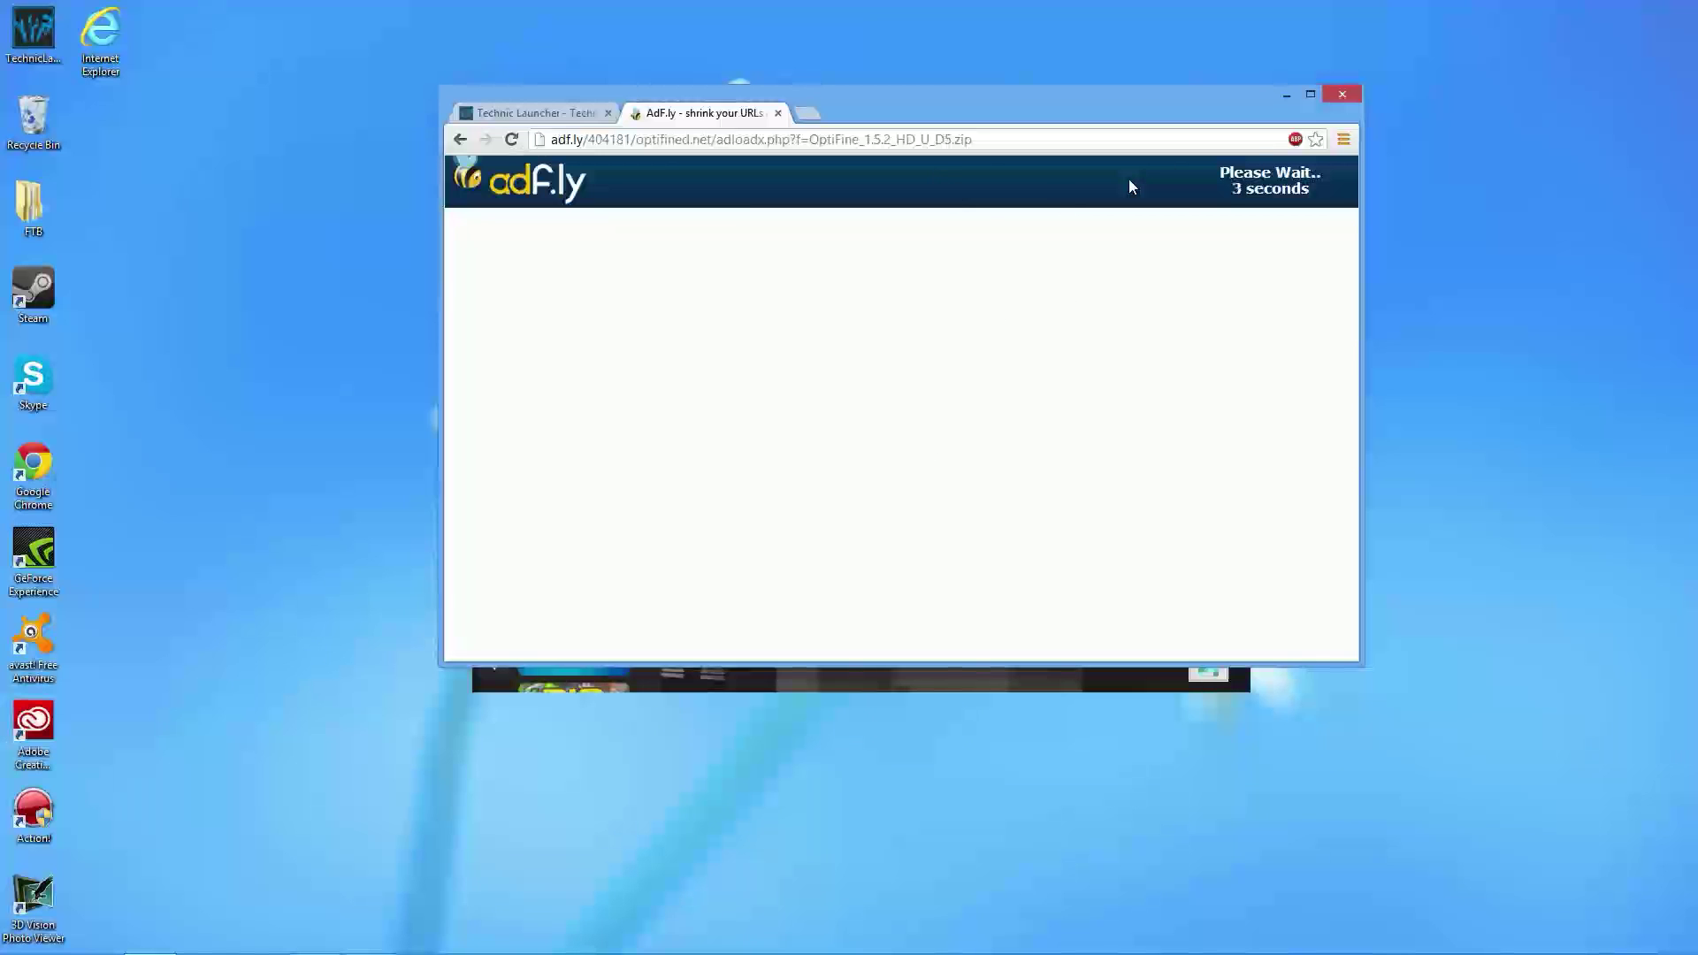
left_click(904, 530)
Skip the adf.ly ad, download OptiFine_1.5.2_HD_U_D5.zip to the desktop, and add a new tab.
left_click(1281, 176)
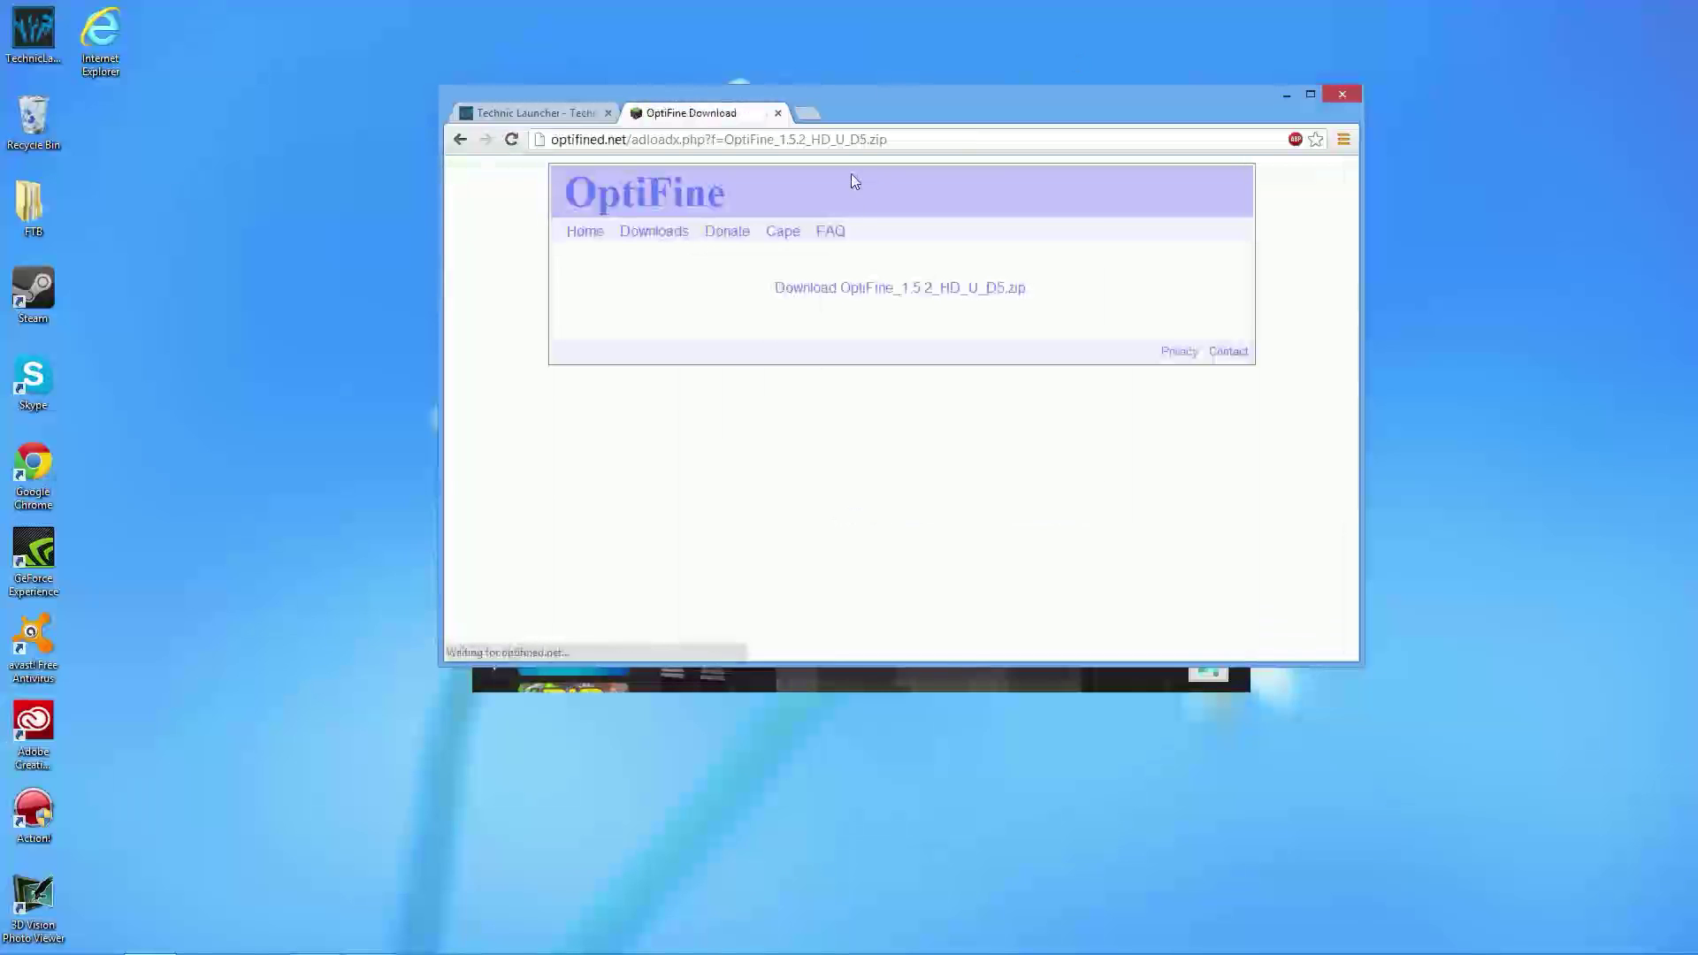
left_click(826, 288)
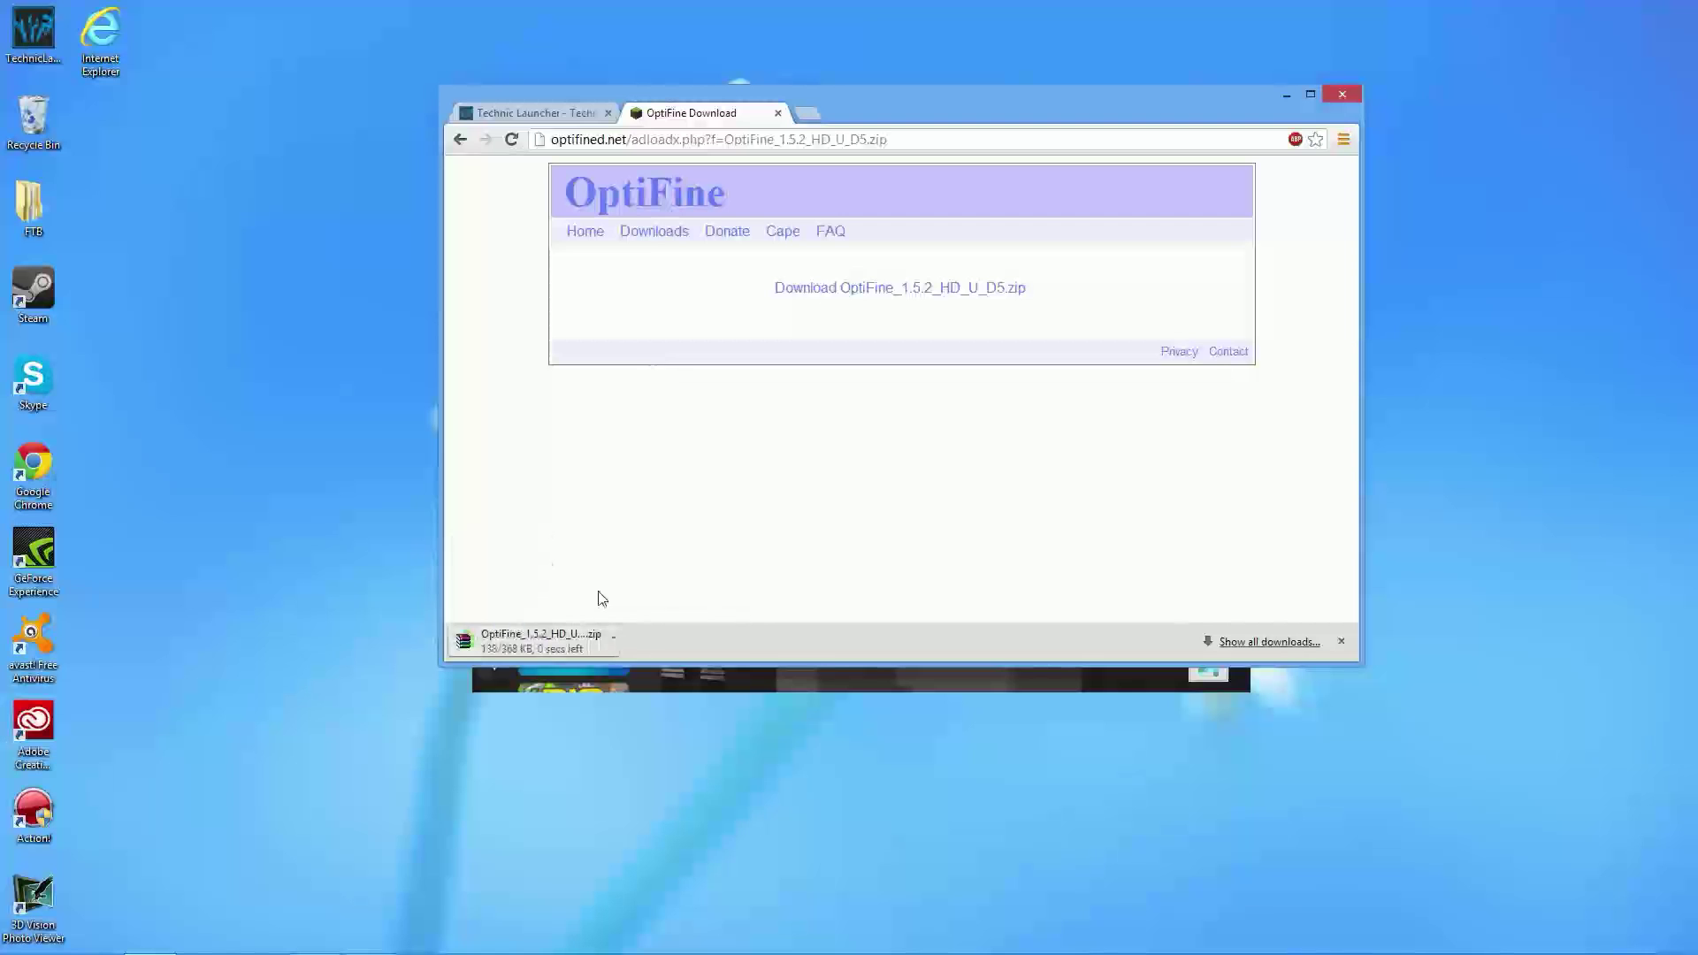
left_click_drag(525, 651, 122, 150)
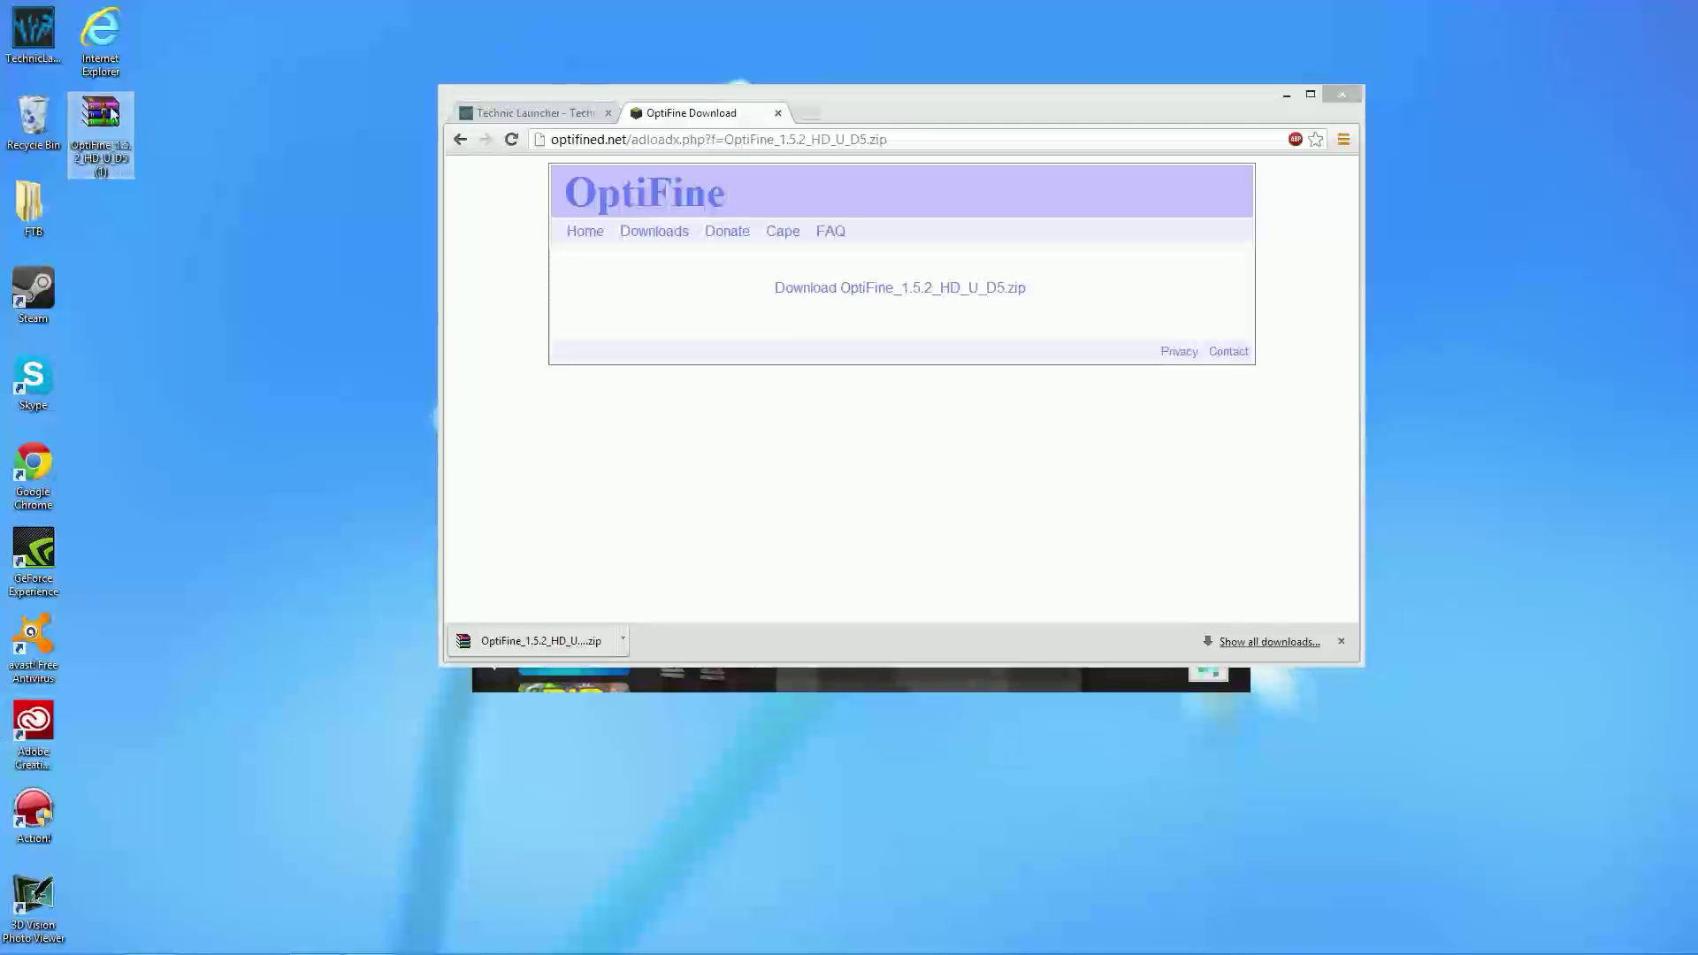
left_click(105, 188)
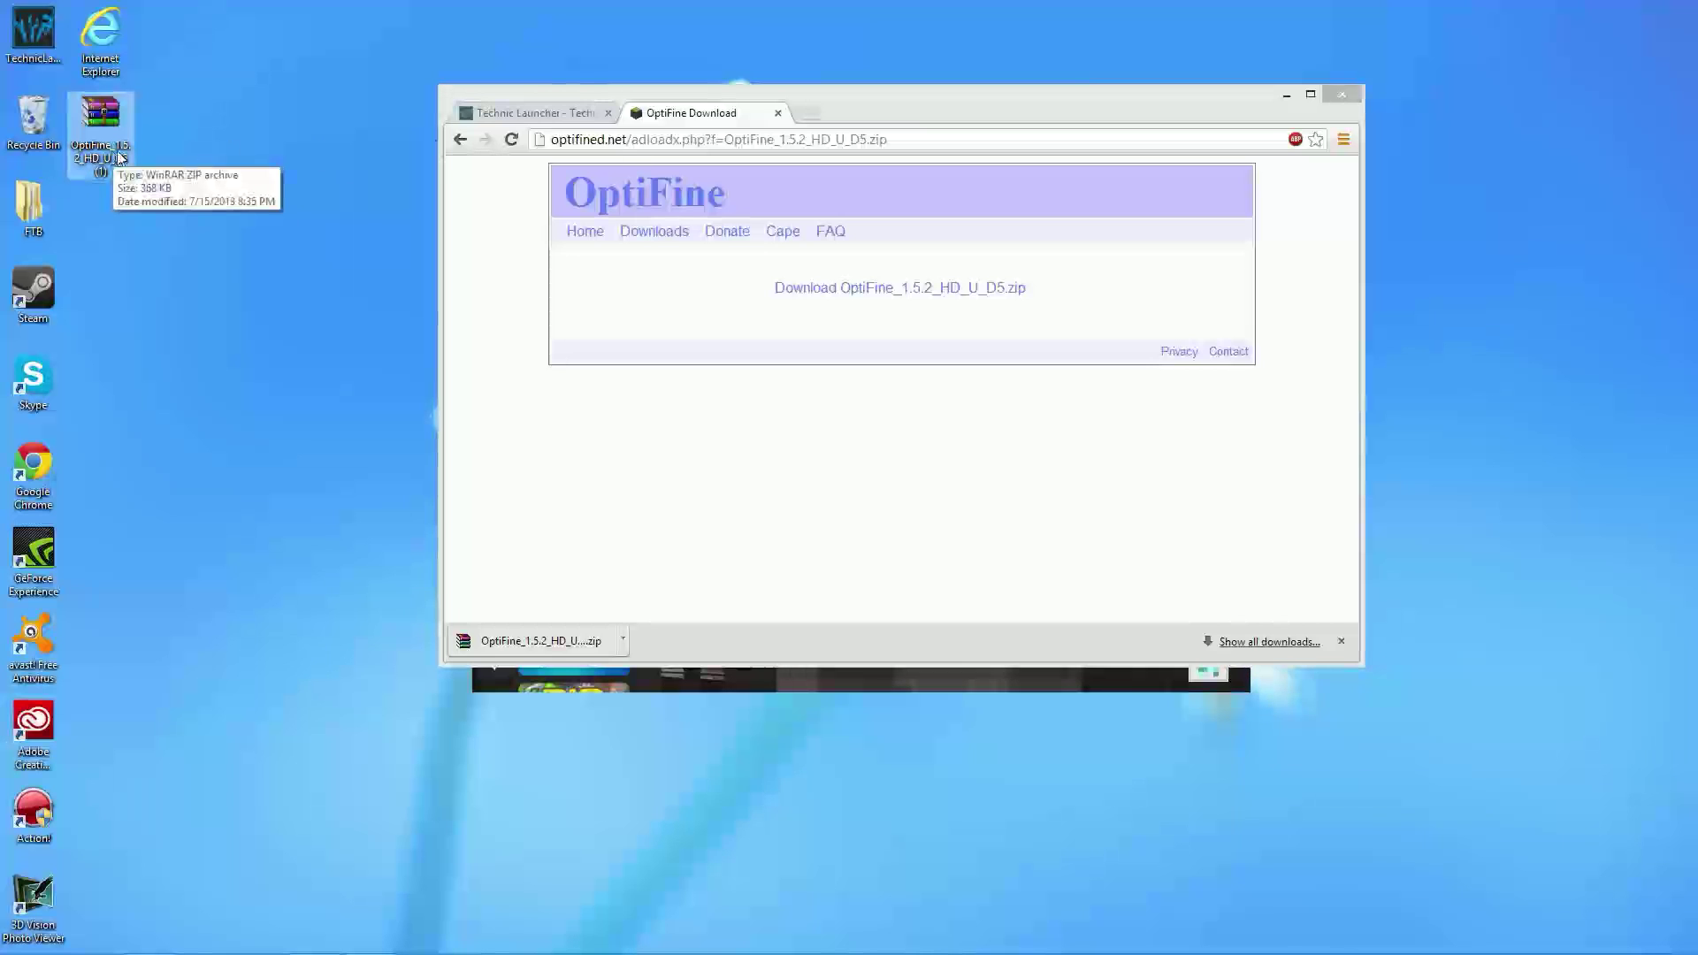
left_click(808, 114)
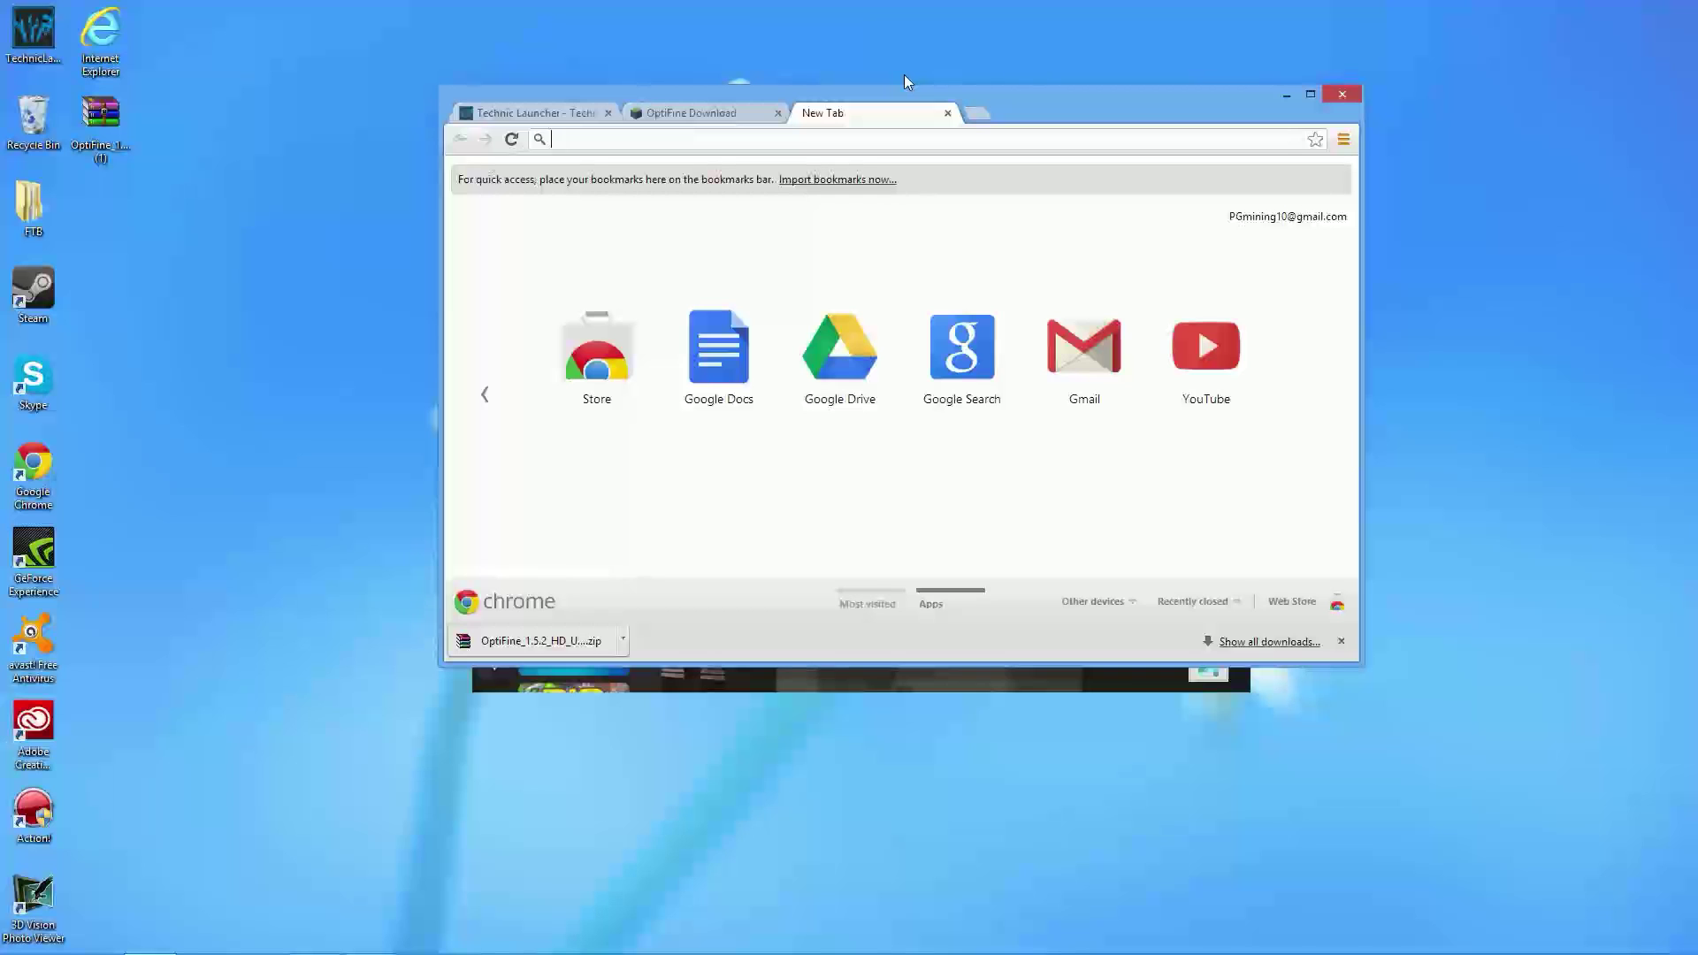
Search for winrar, view the soft32 download page, close it, and select the OptiFine zip.
type("winrar")
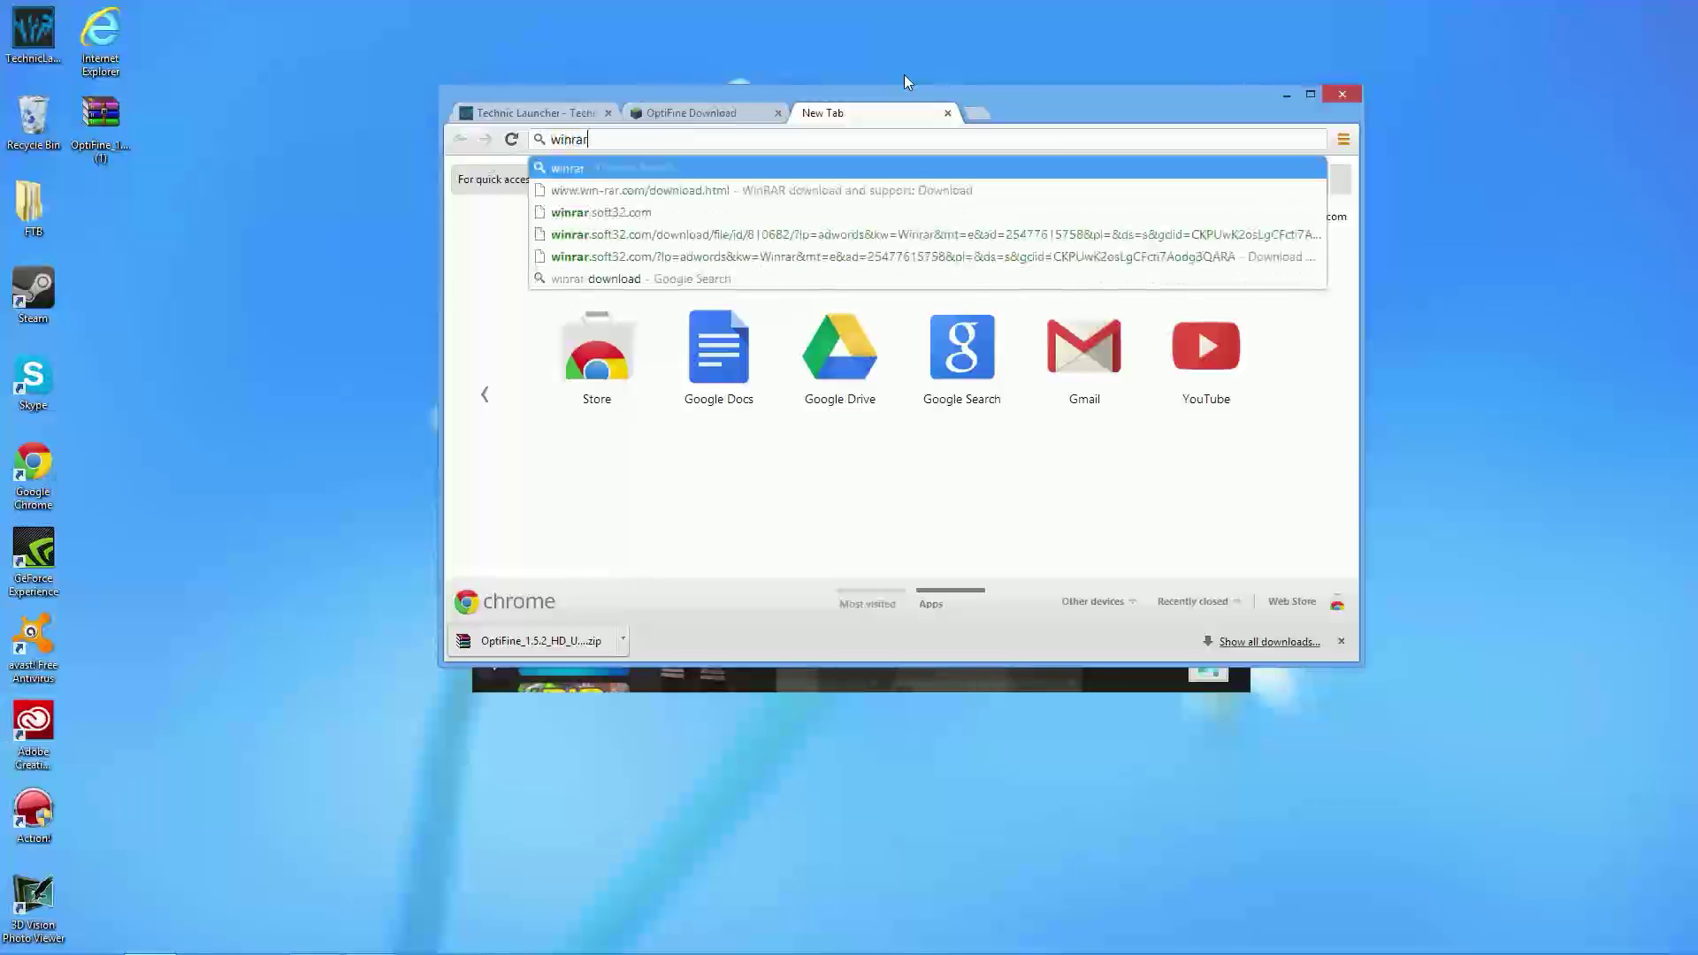
key("Return")
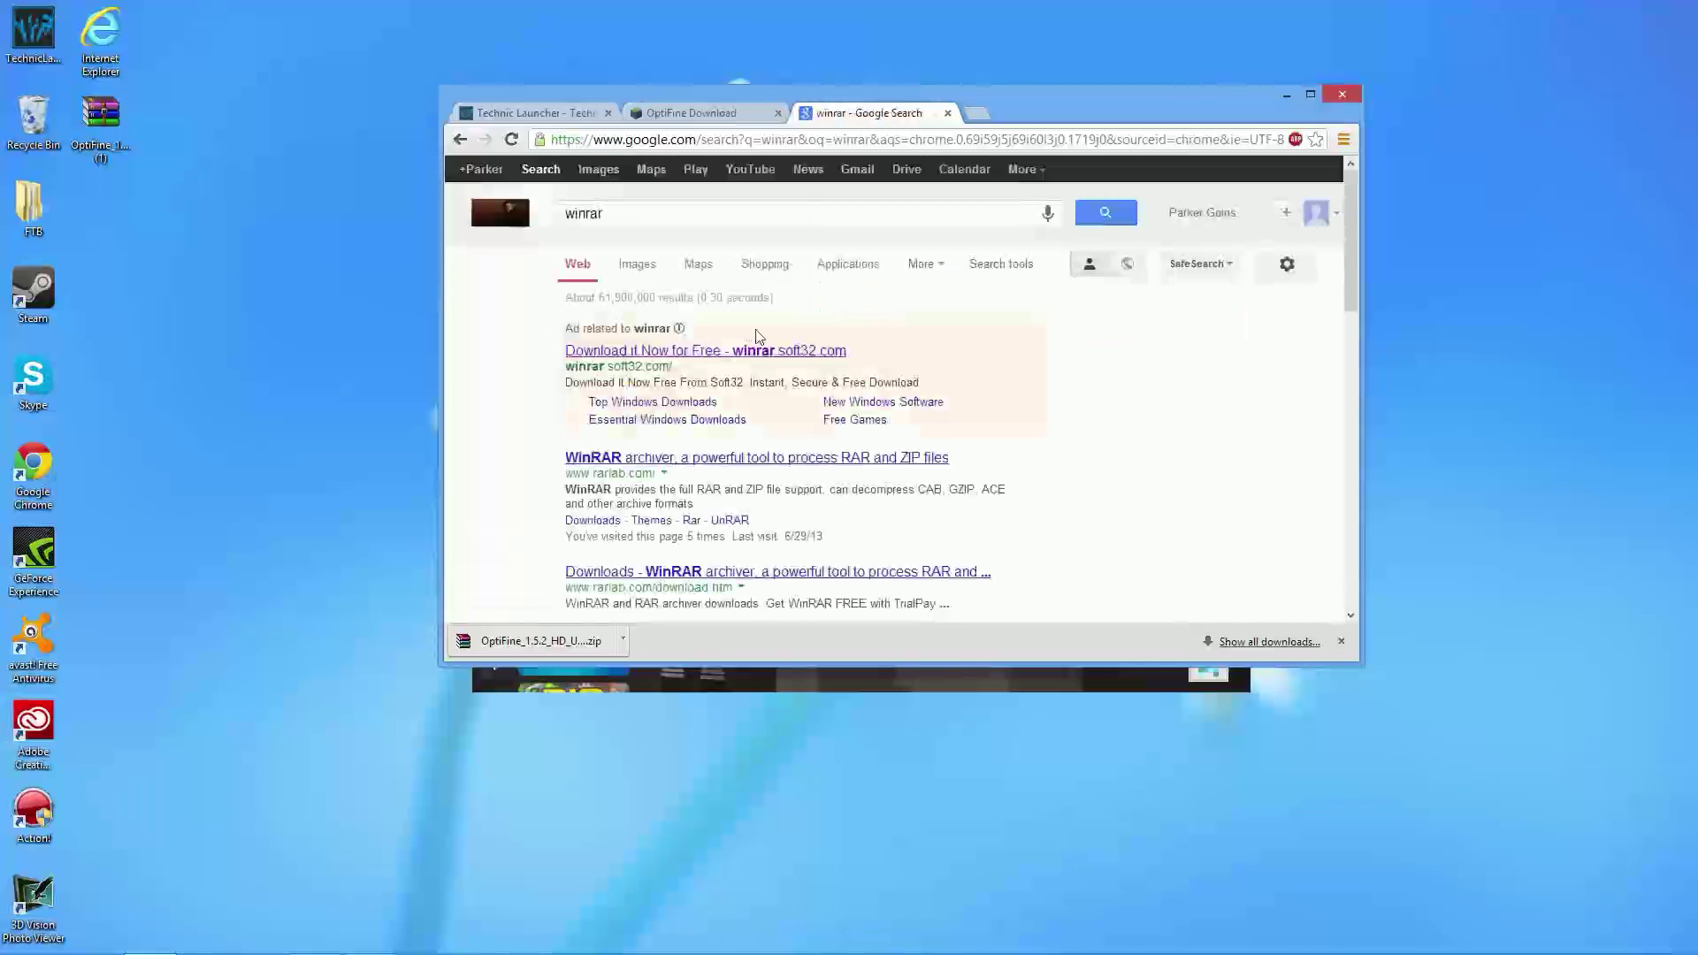
left_click(714, 352)
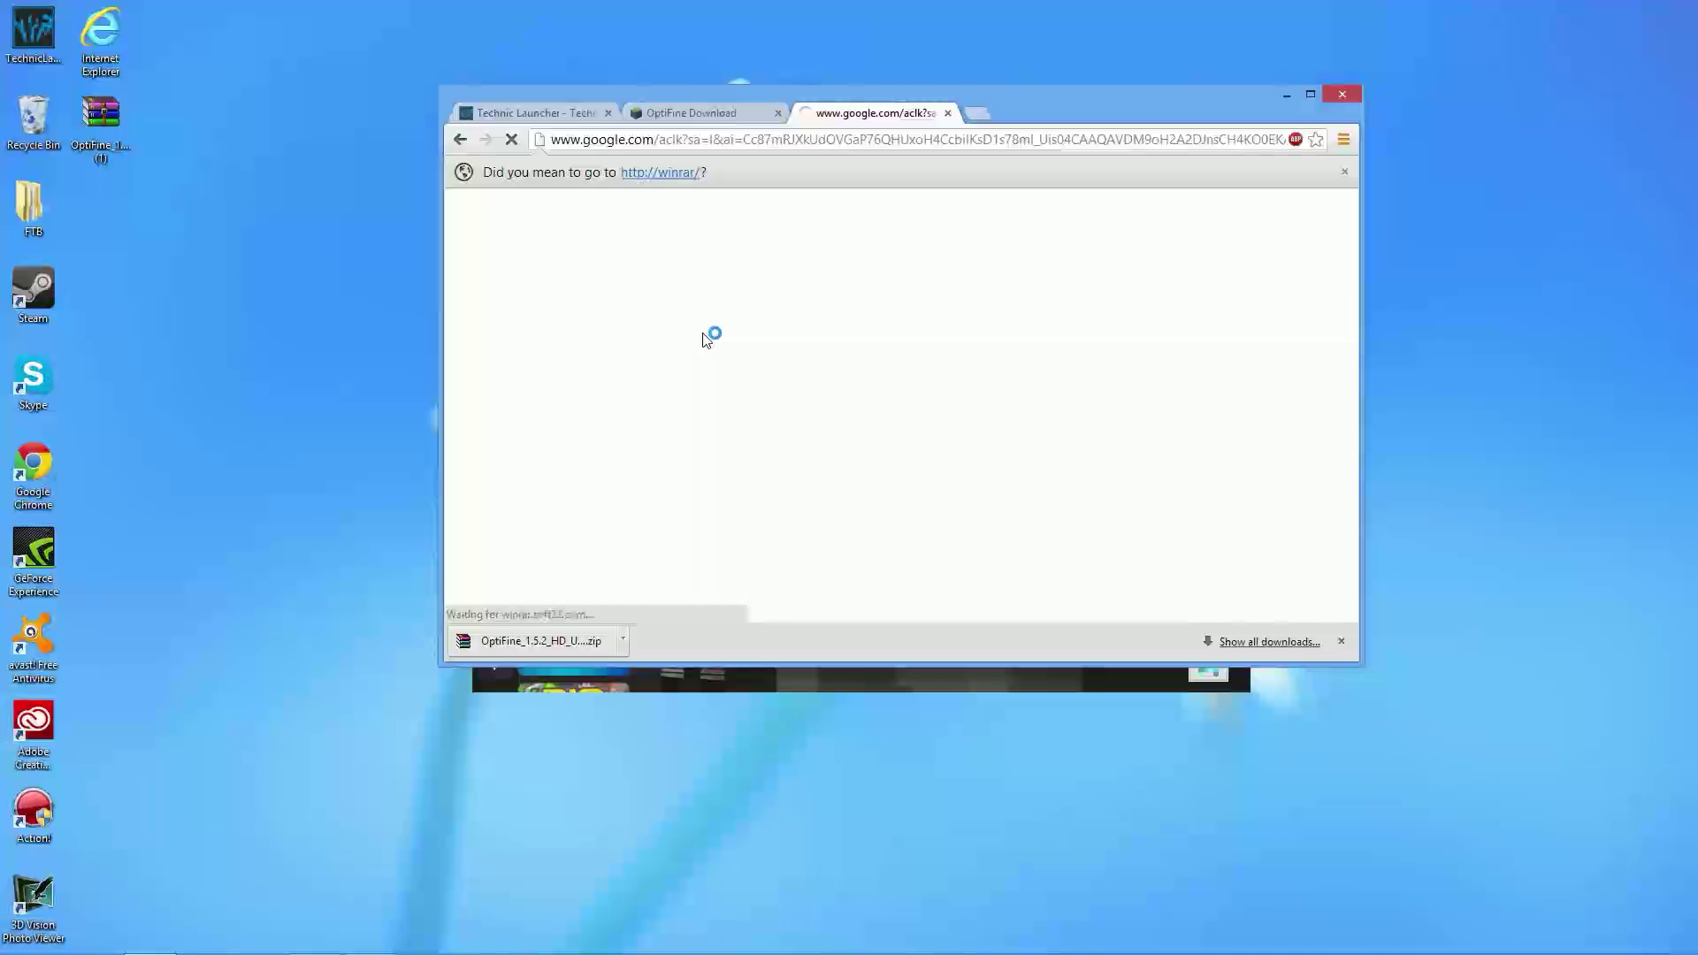
scroll(655, 495, "down", 1)
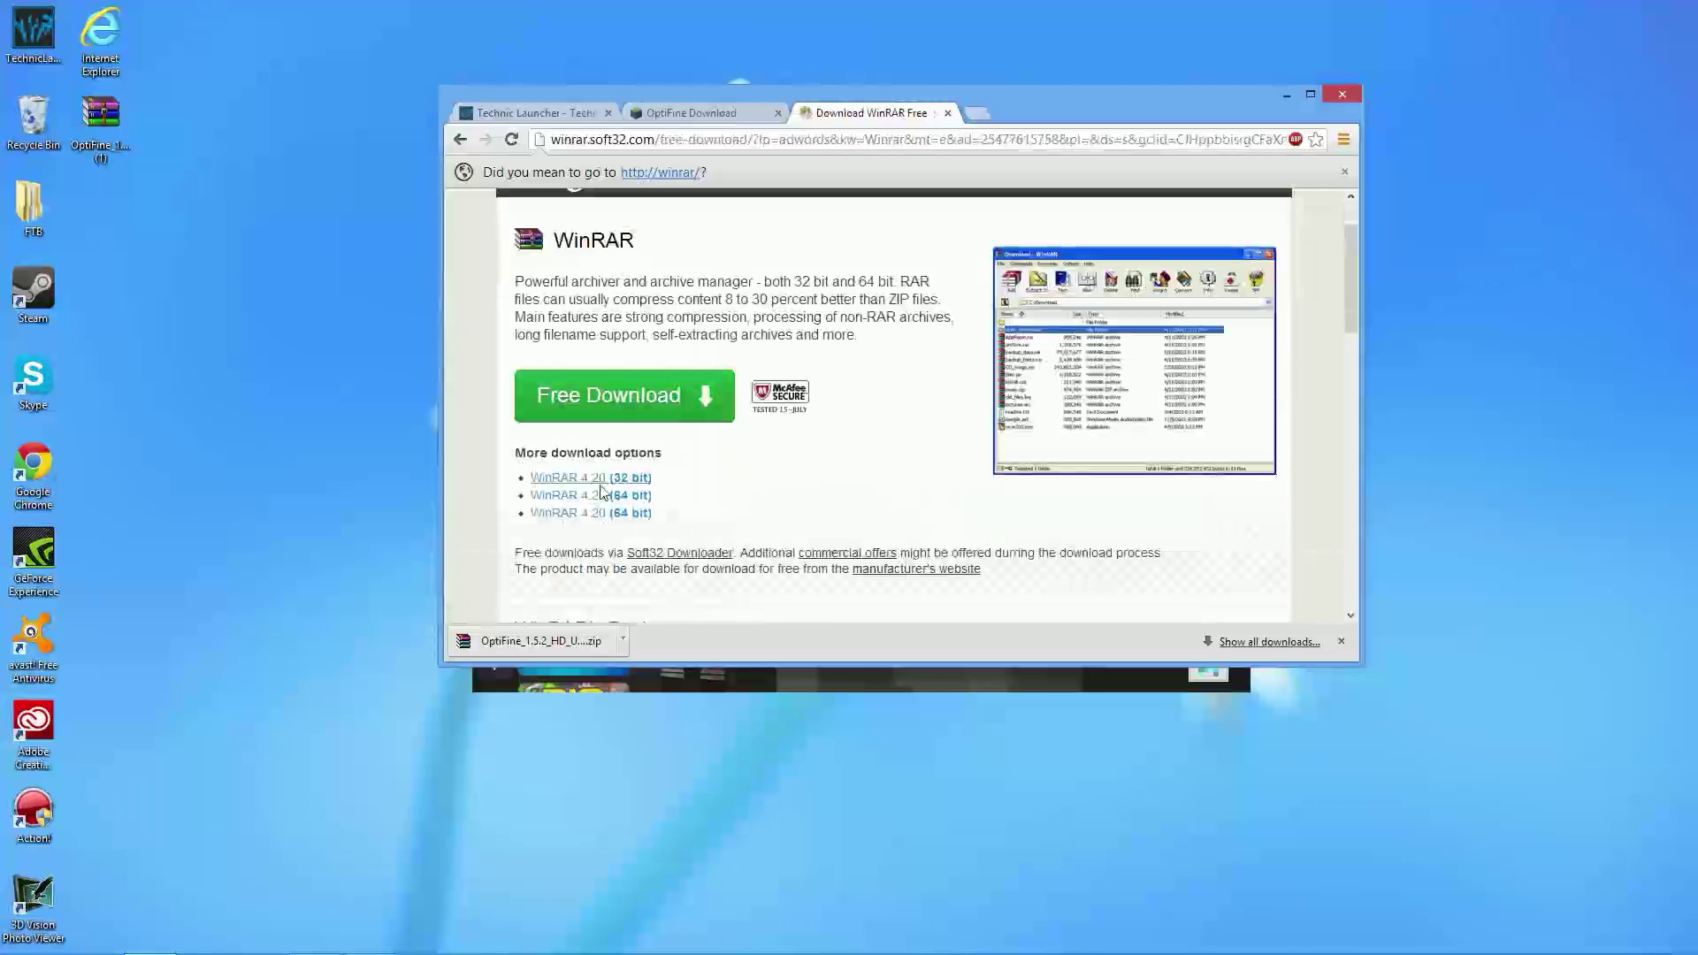
left_click(947, 112)
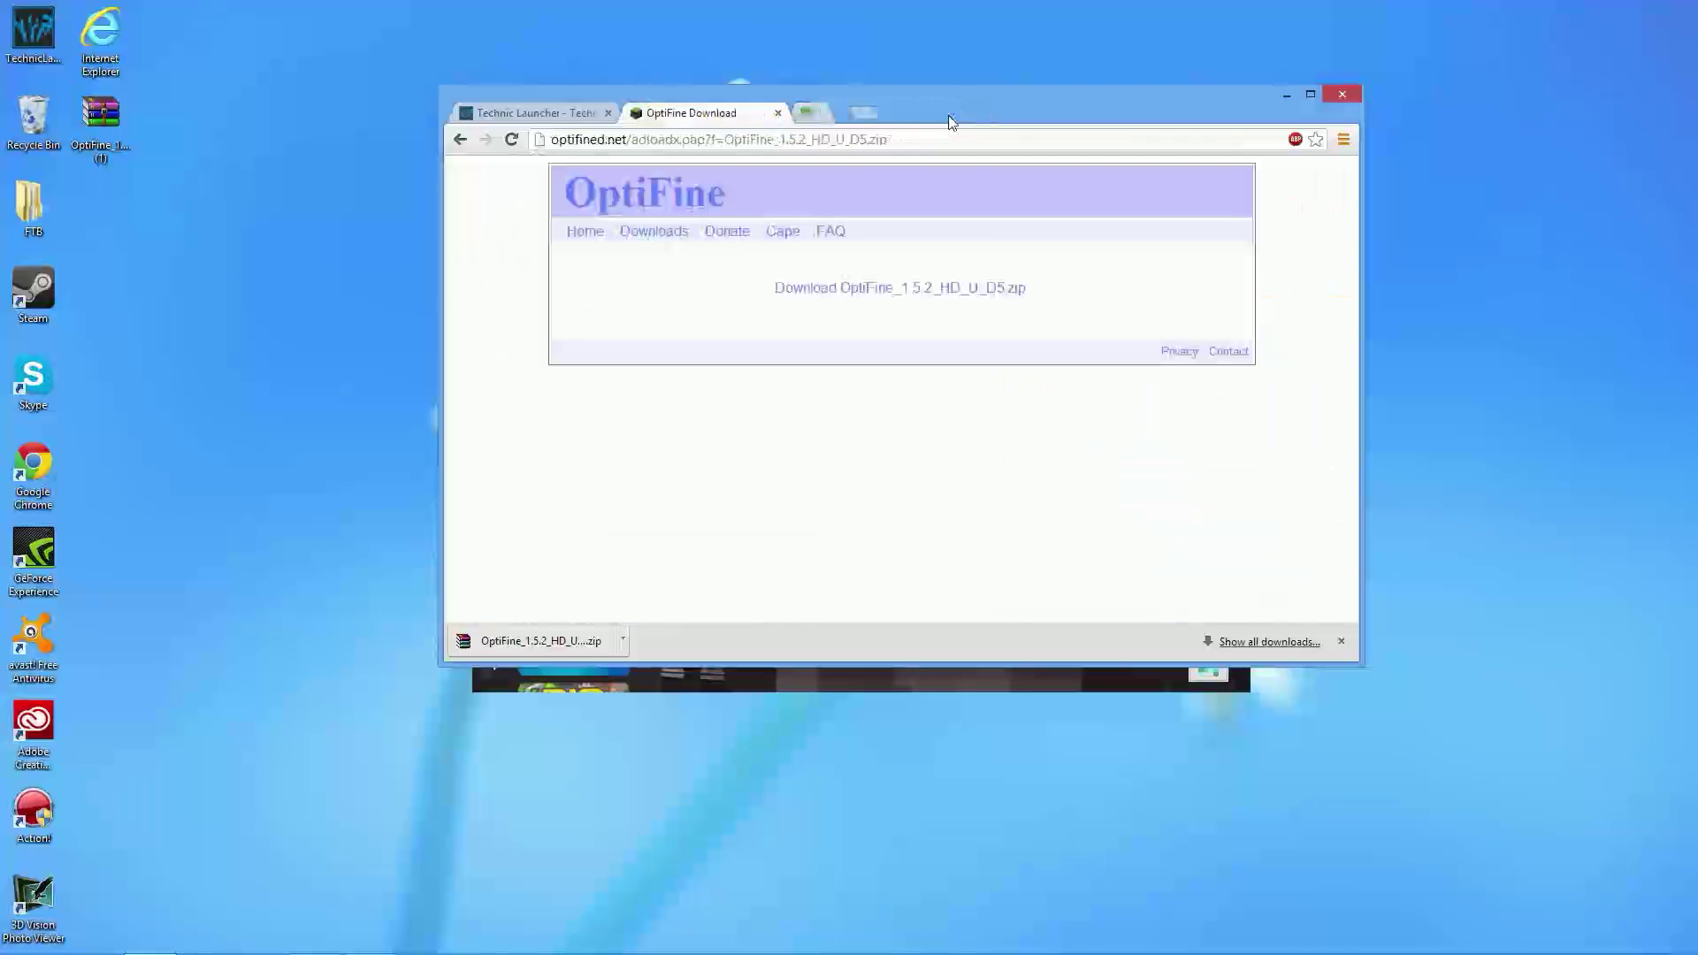
left_click(127, 134)
Close Chrome and bring up Technic Launcher Options, confirming 1 GB memory.
left_click_drag(1010, 121, 1125, 108)
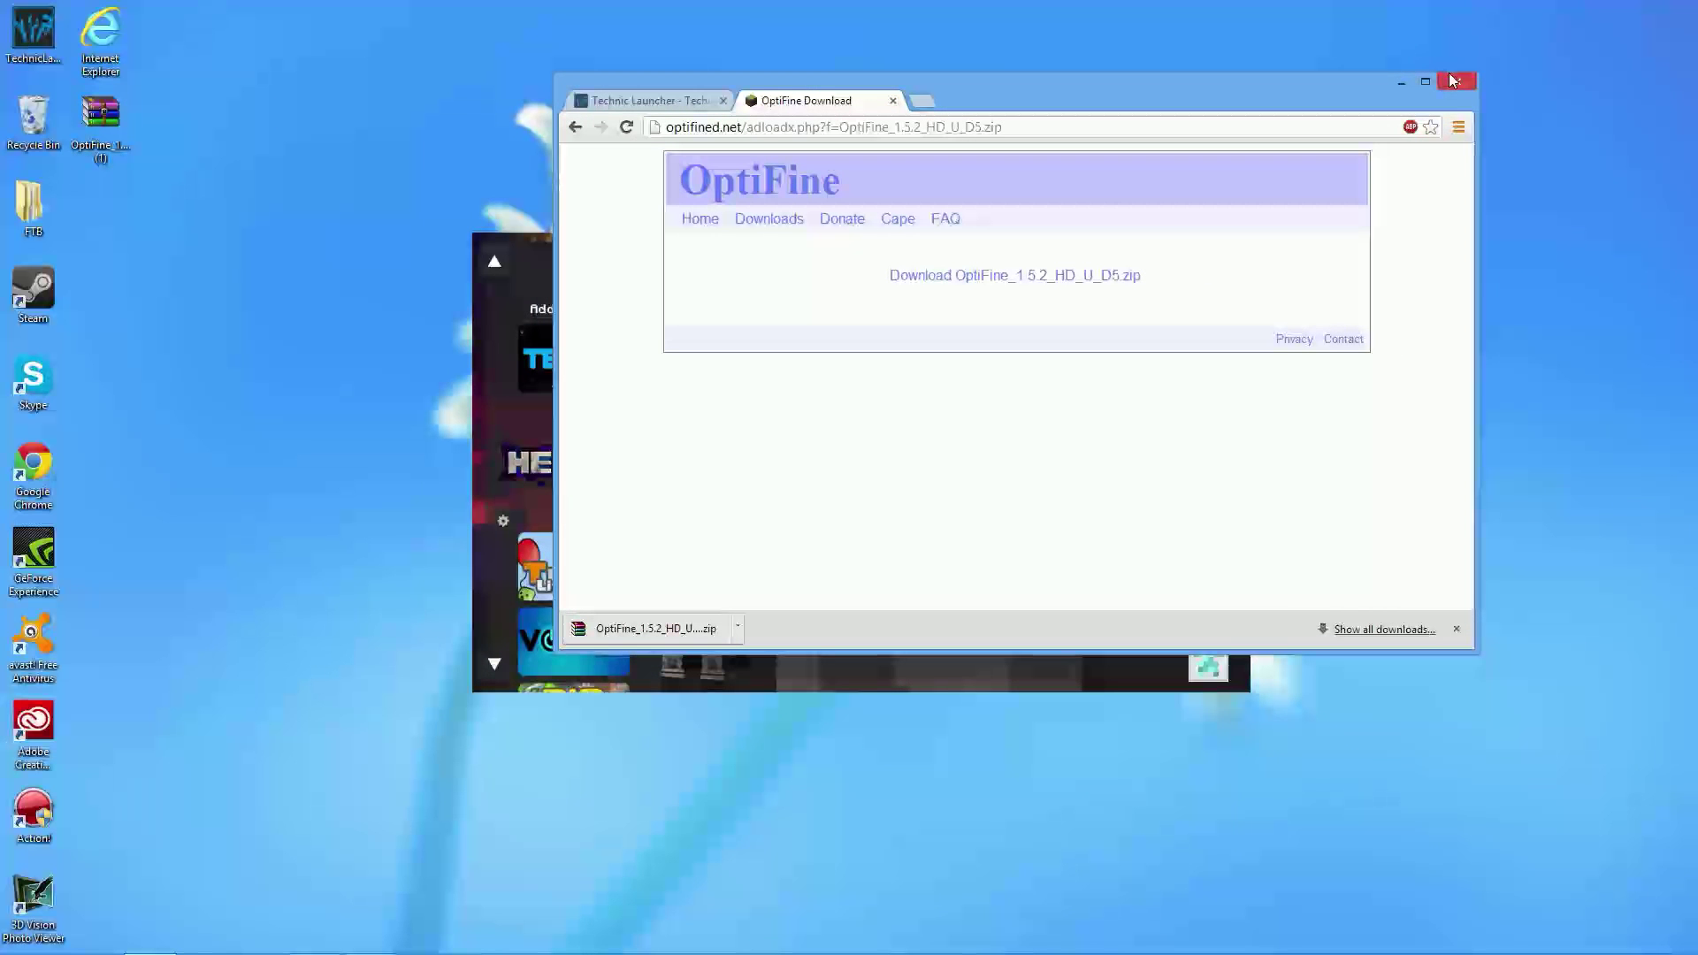
left_click(1455, 82)
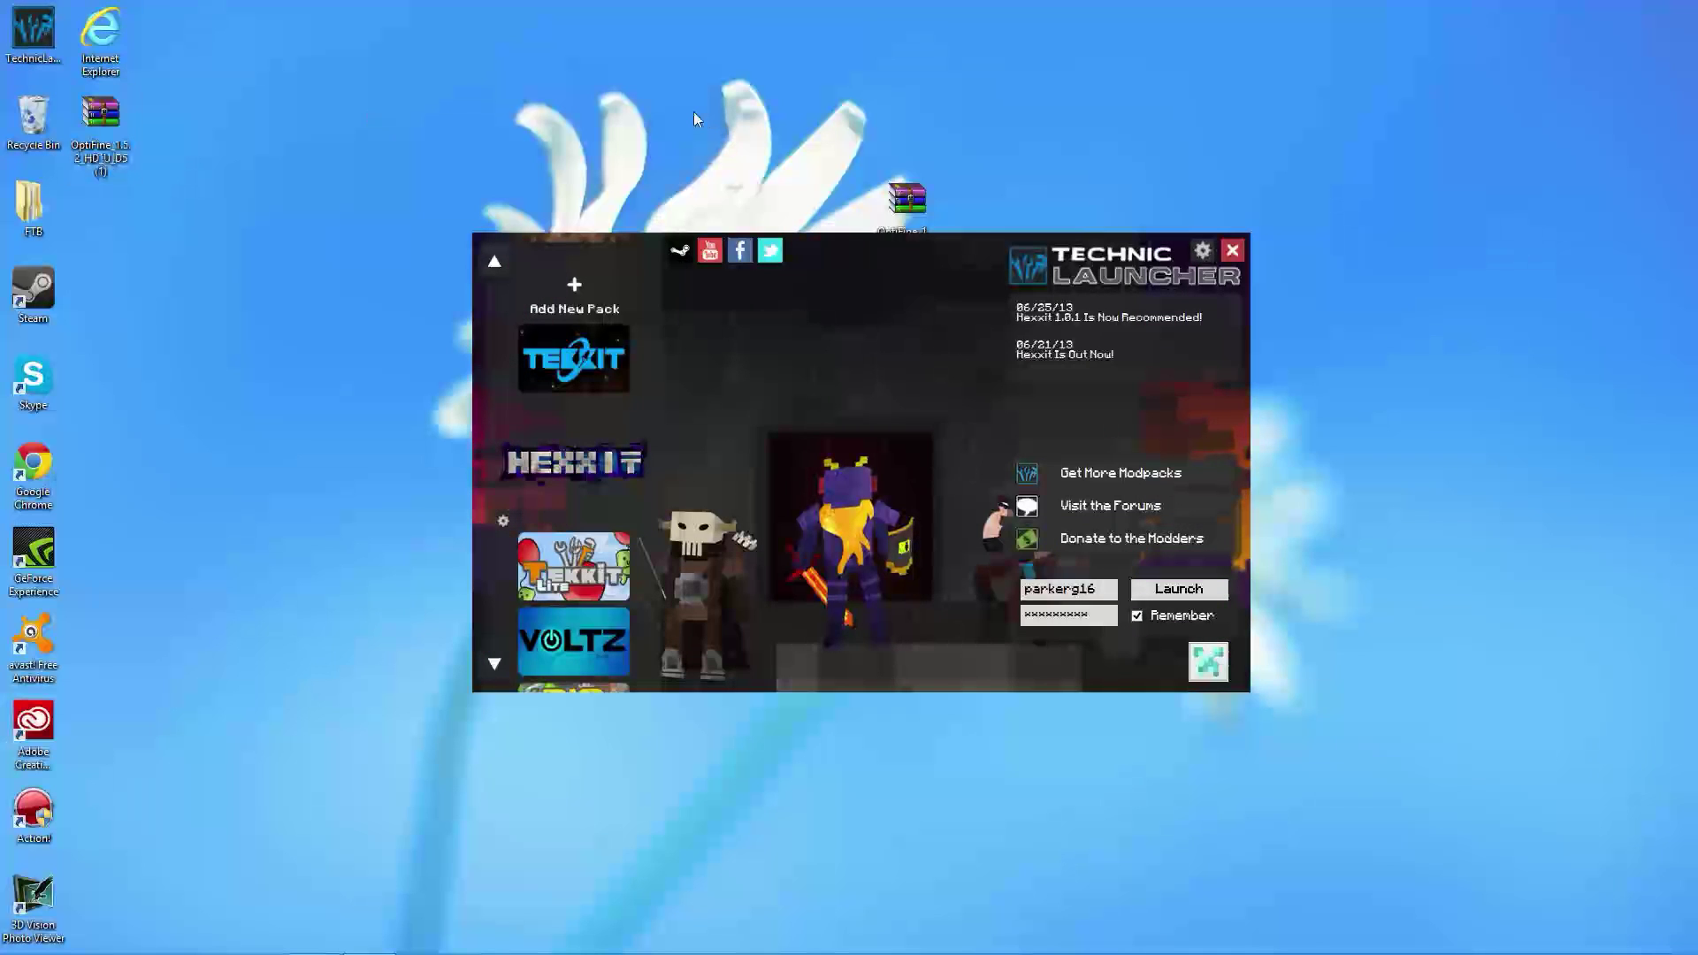
left_click(1203, 252)
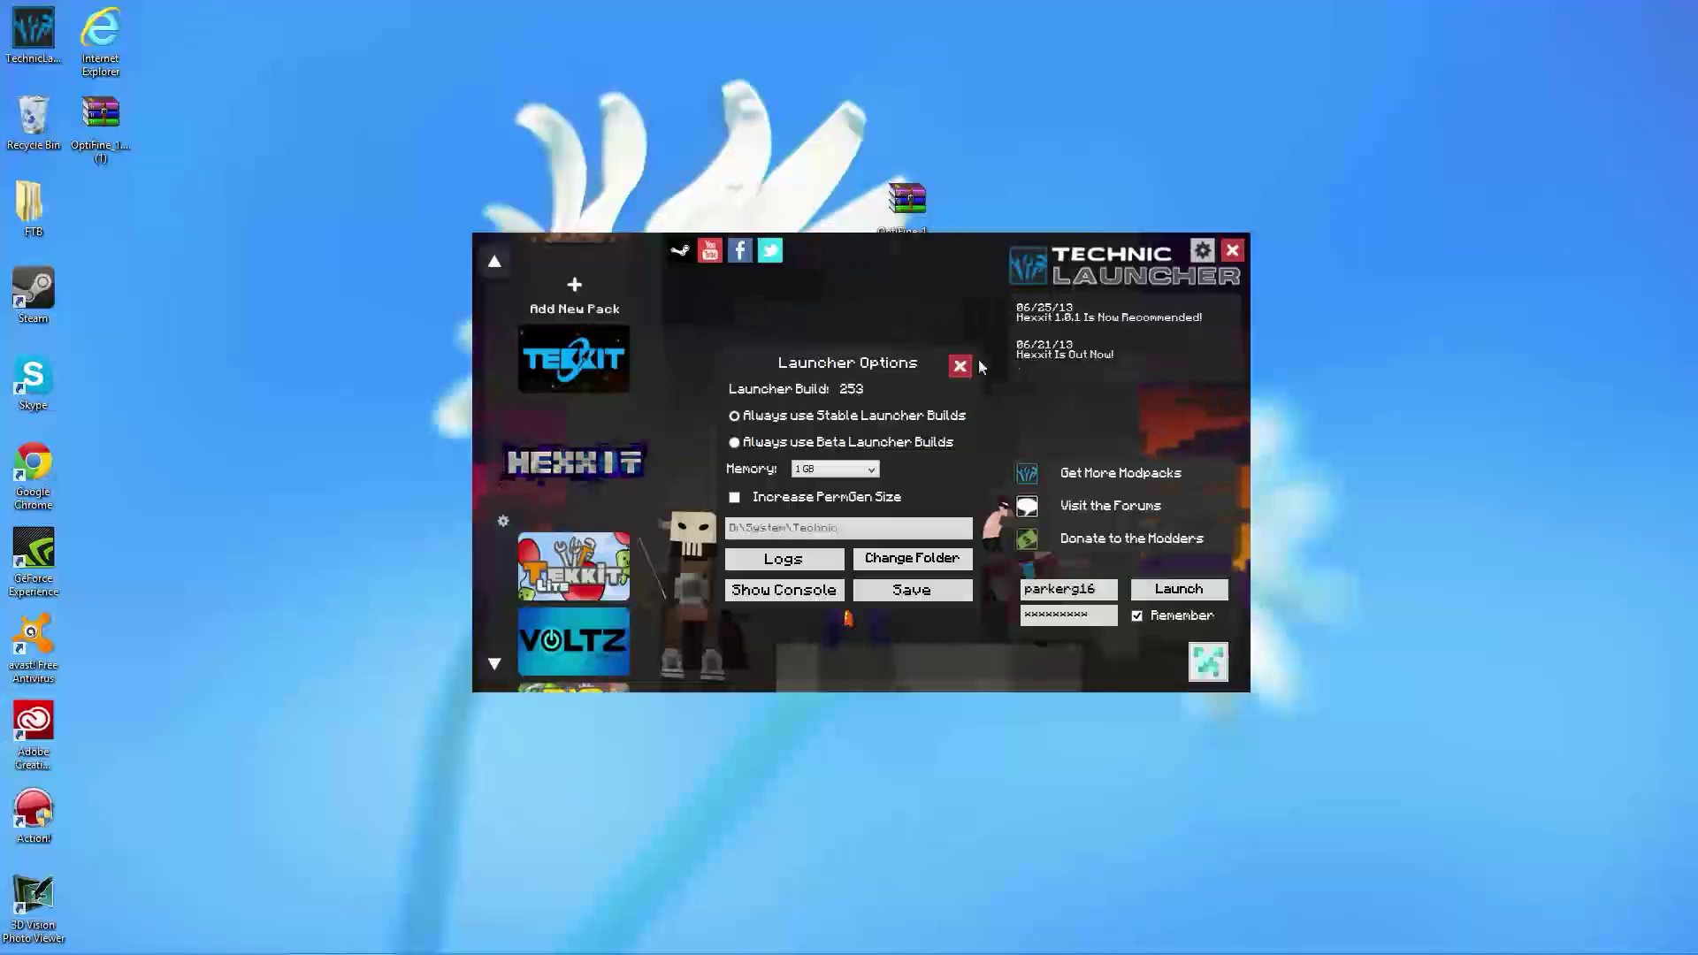
left_click(830, 470)
left_click(930, 451)
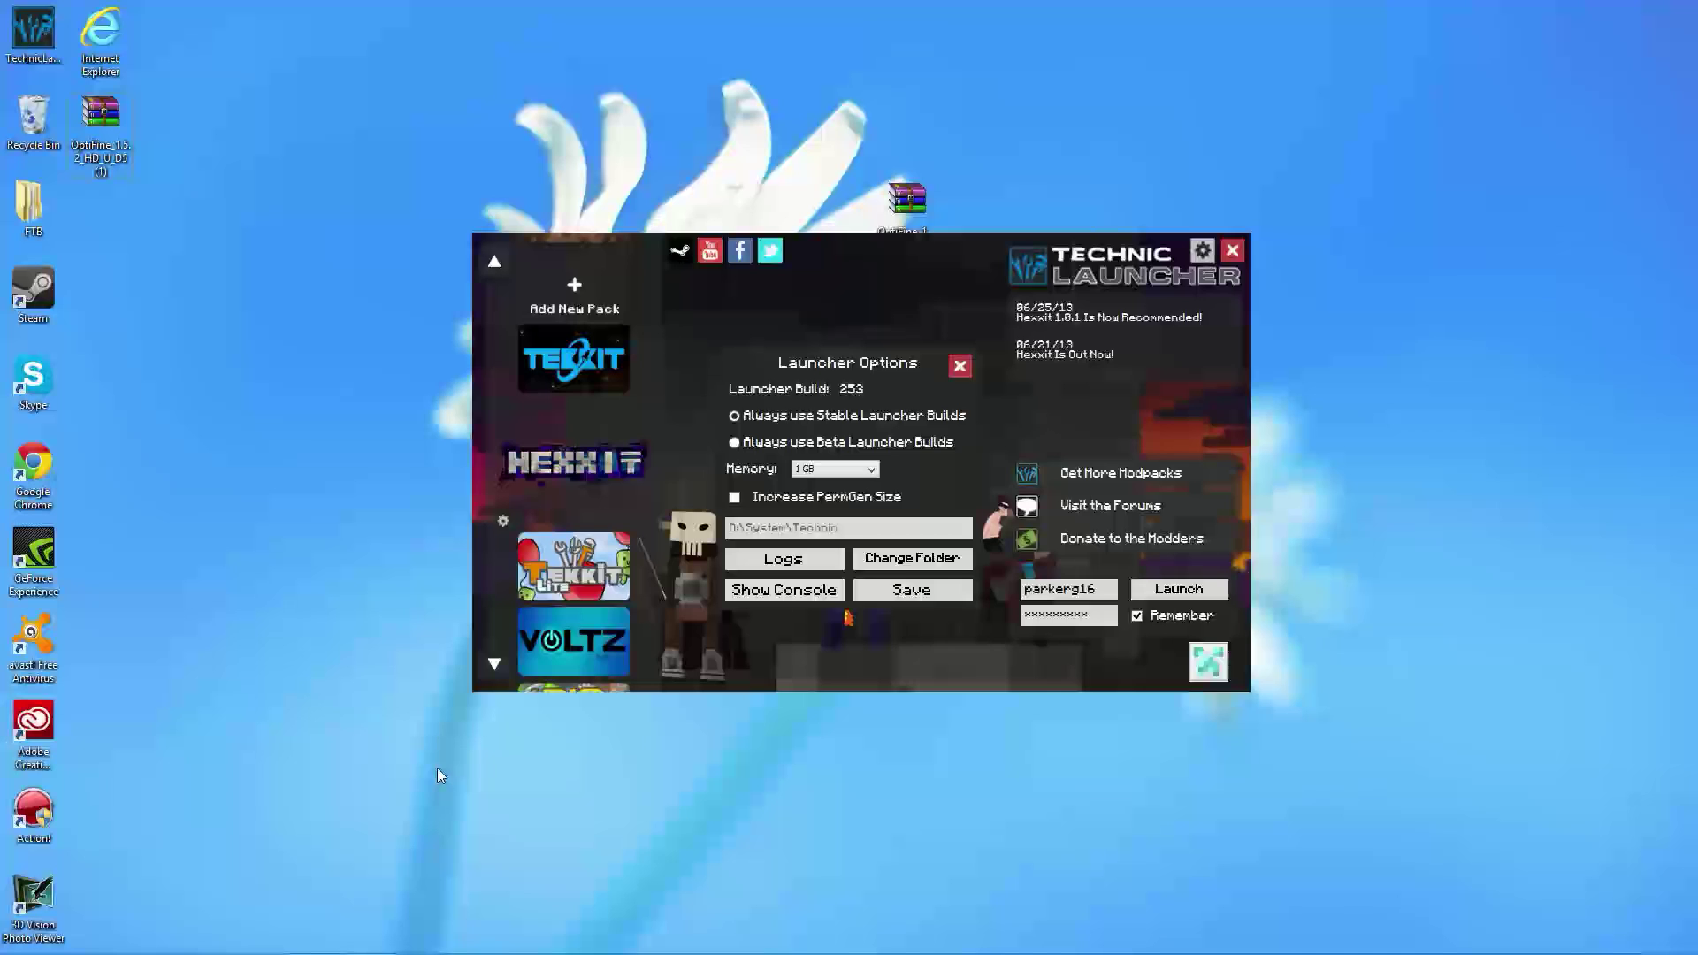
Run %appdata% from the Win+R prompt to open the Roaming folder.
key("super+r")
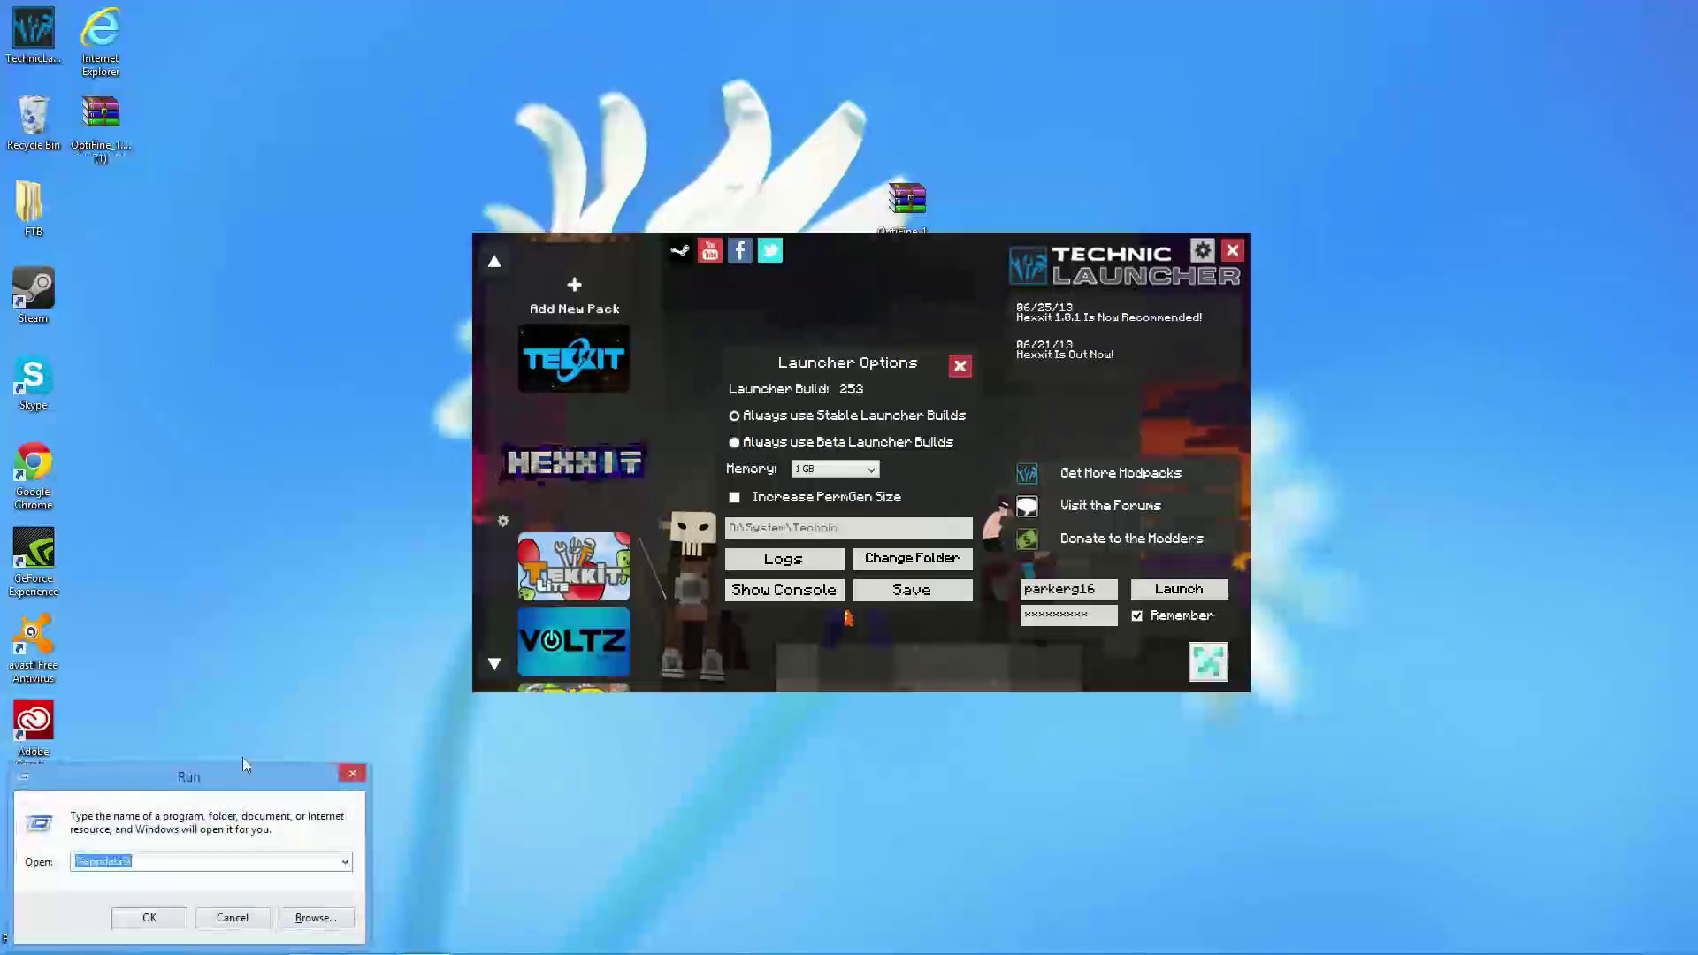
left_click_drag(193, 788, 333, 526)
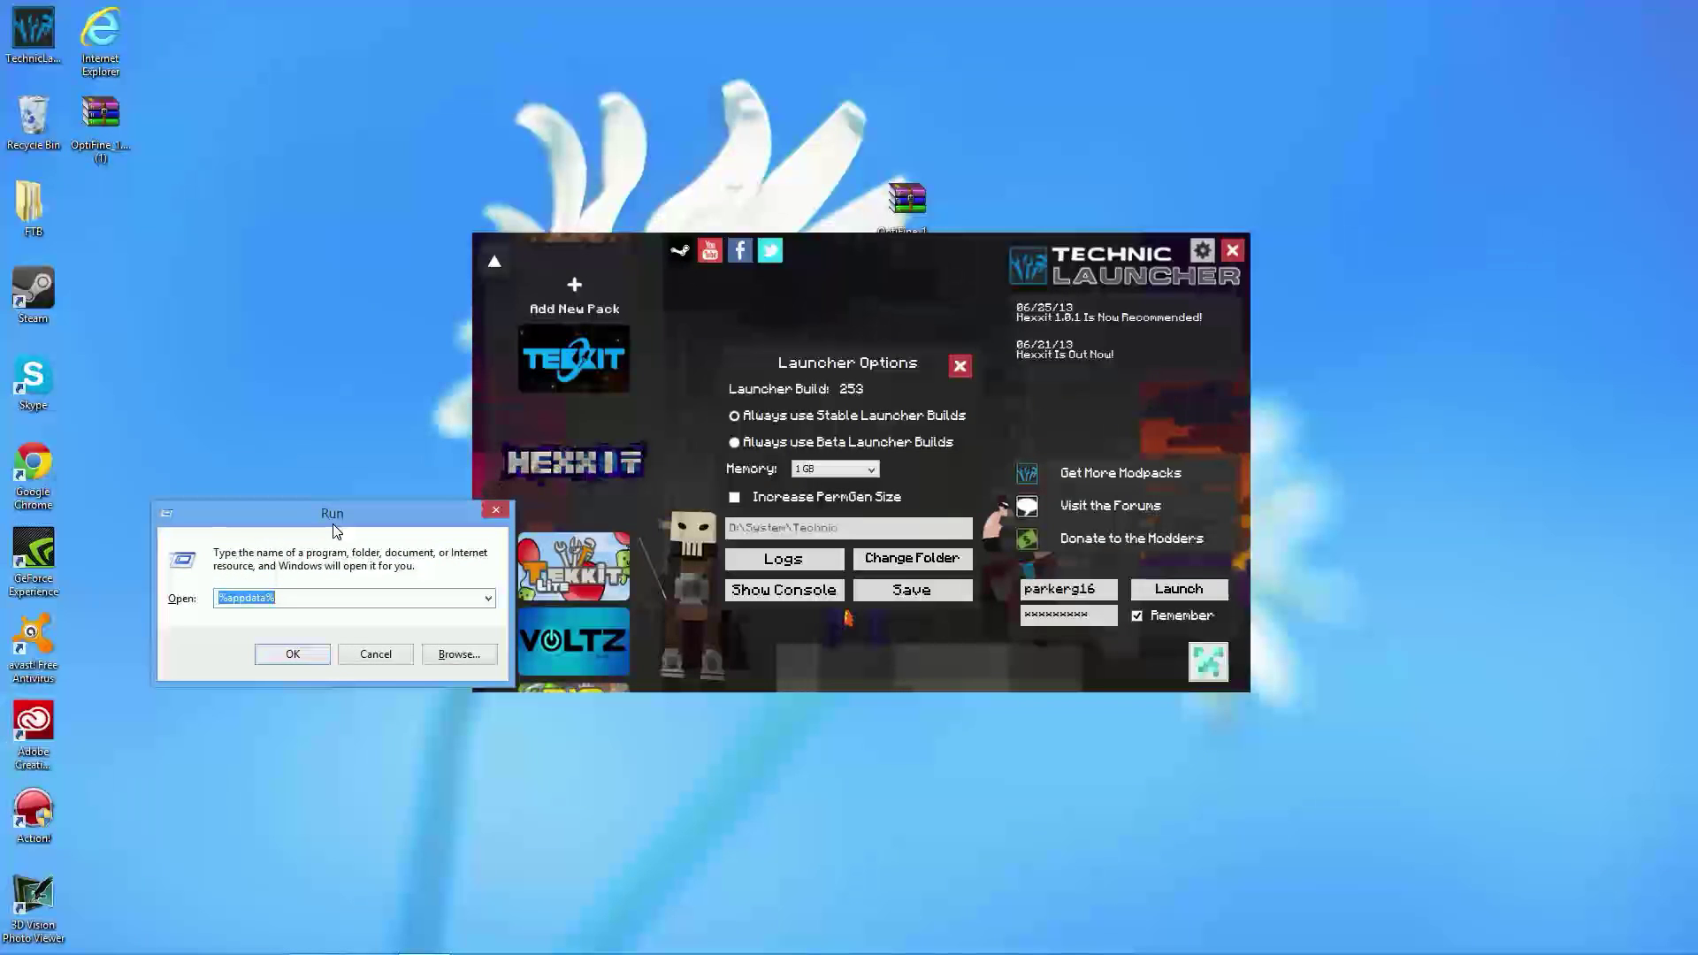
left_click(308, 597)
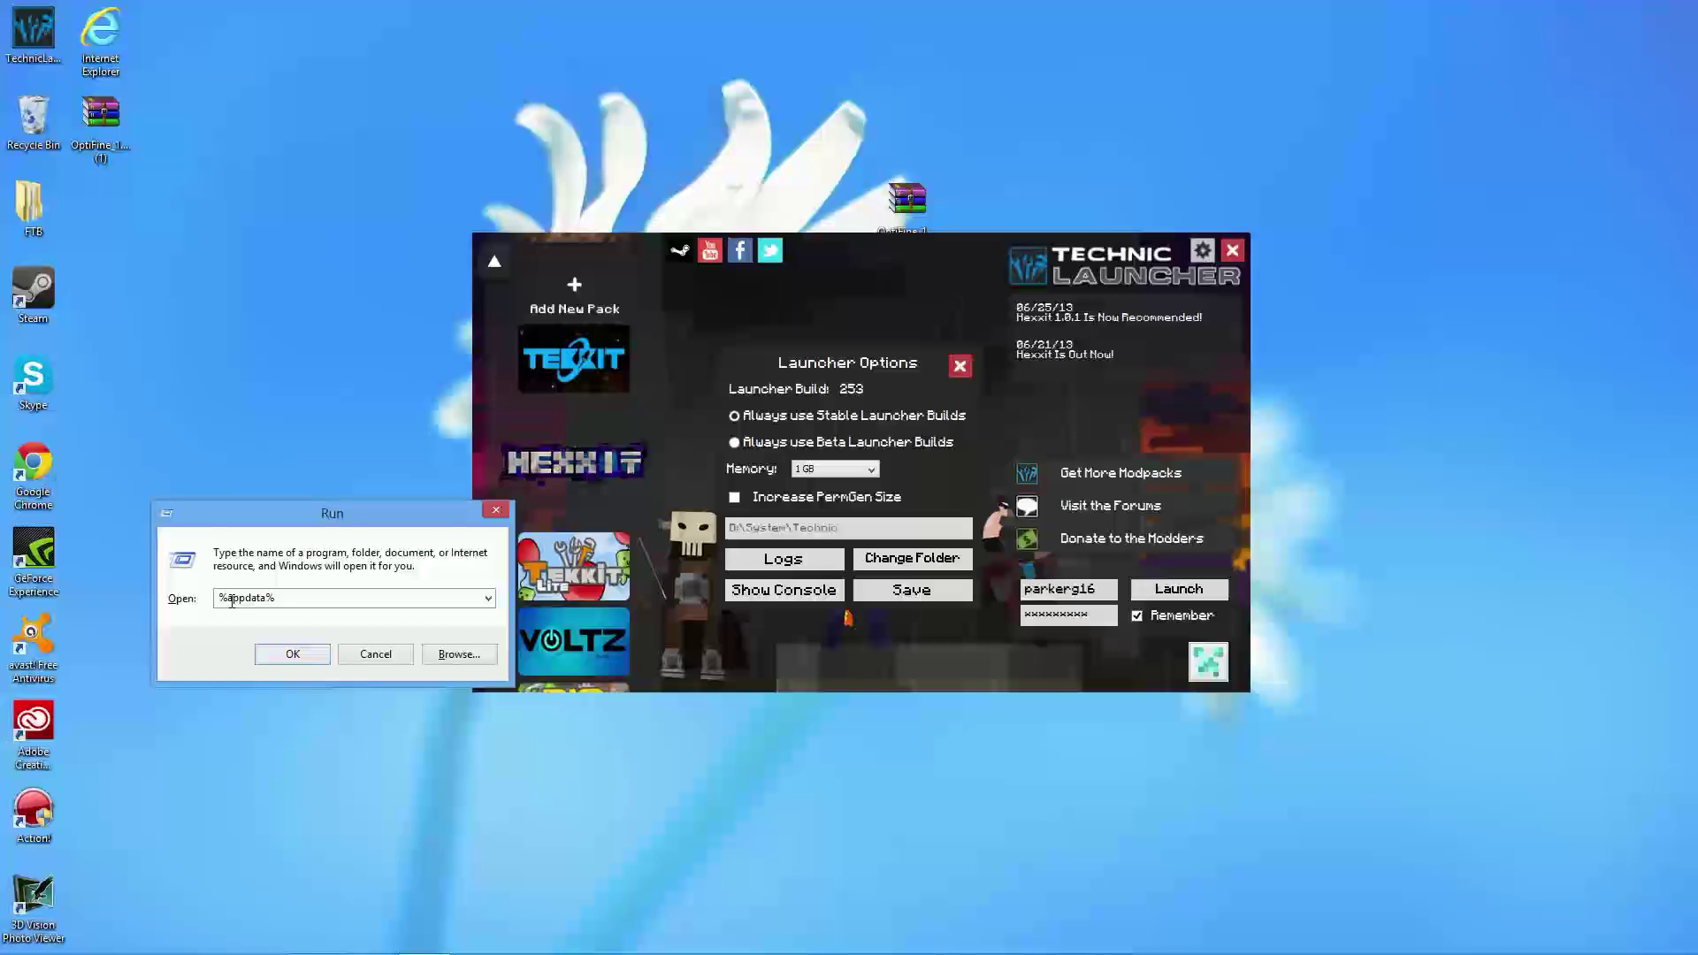
left_click_drag(296, 520, 899, 443)
left_click_drag(845, 520, 778, 520)
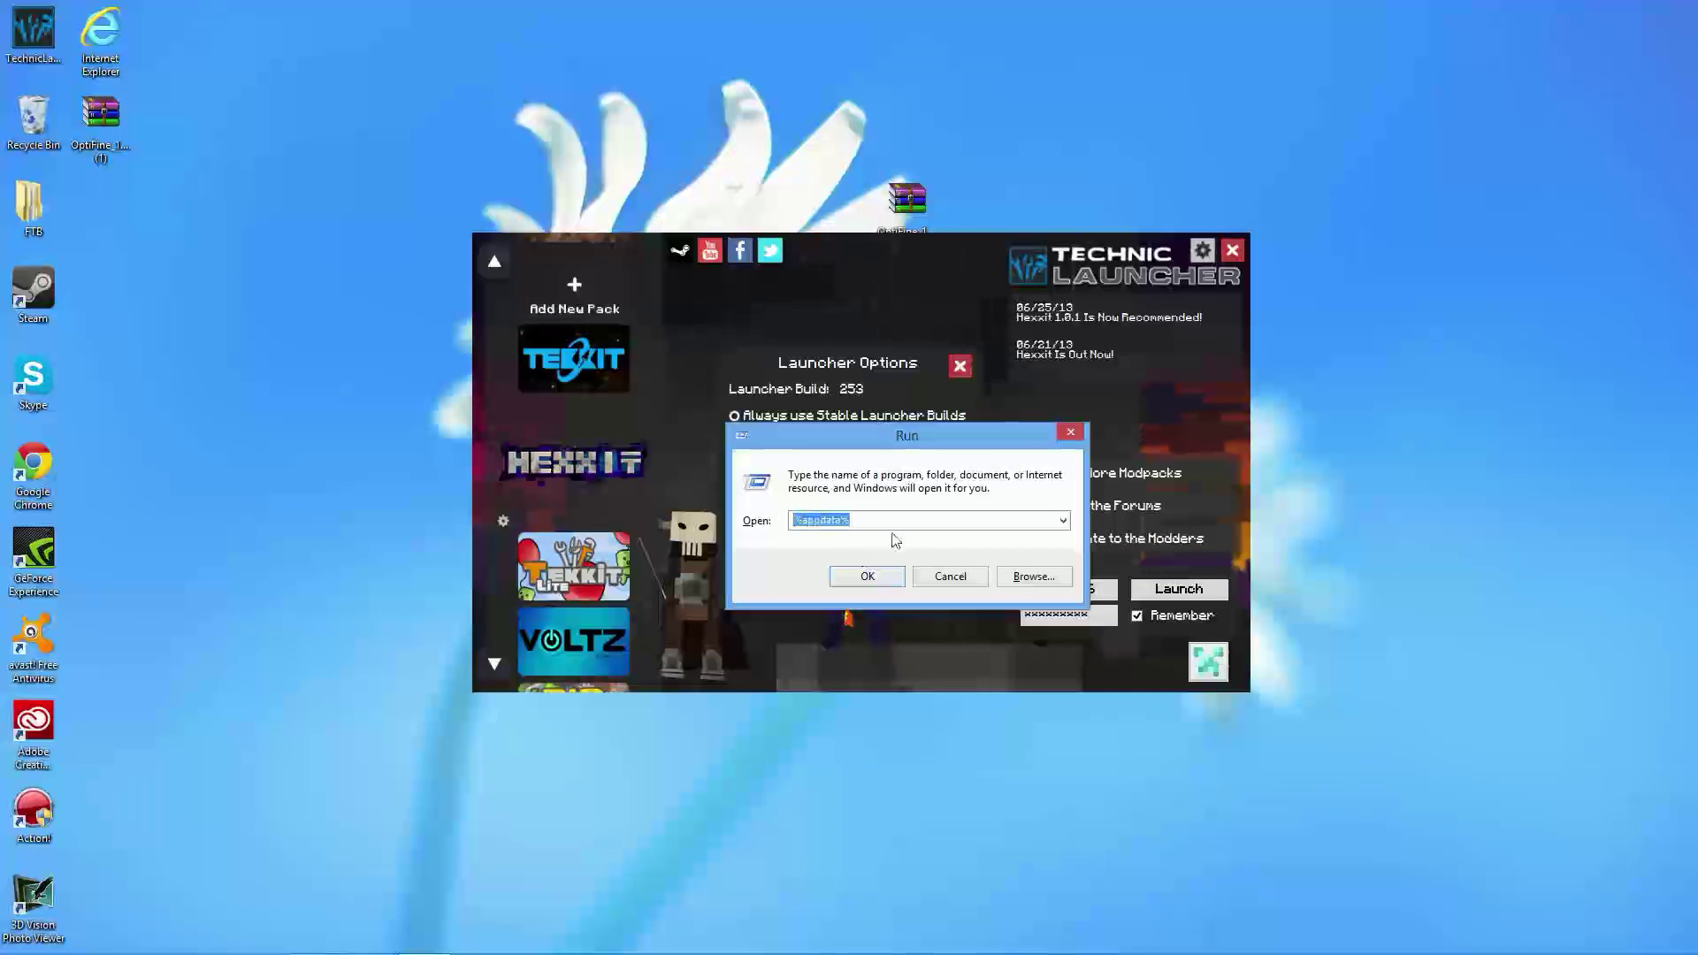
left_click(819, 522)
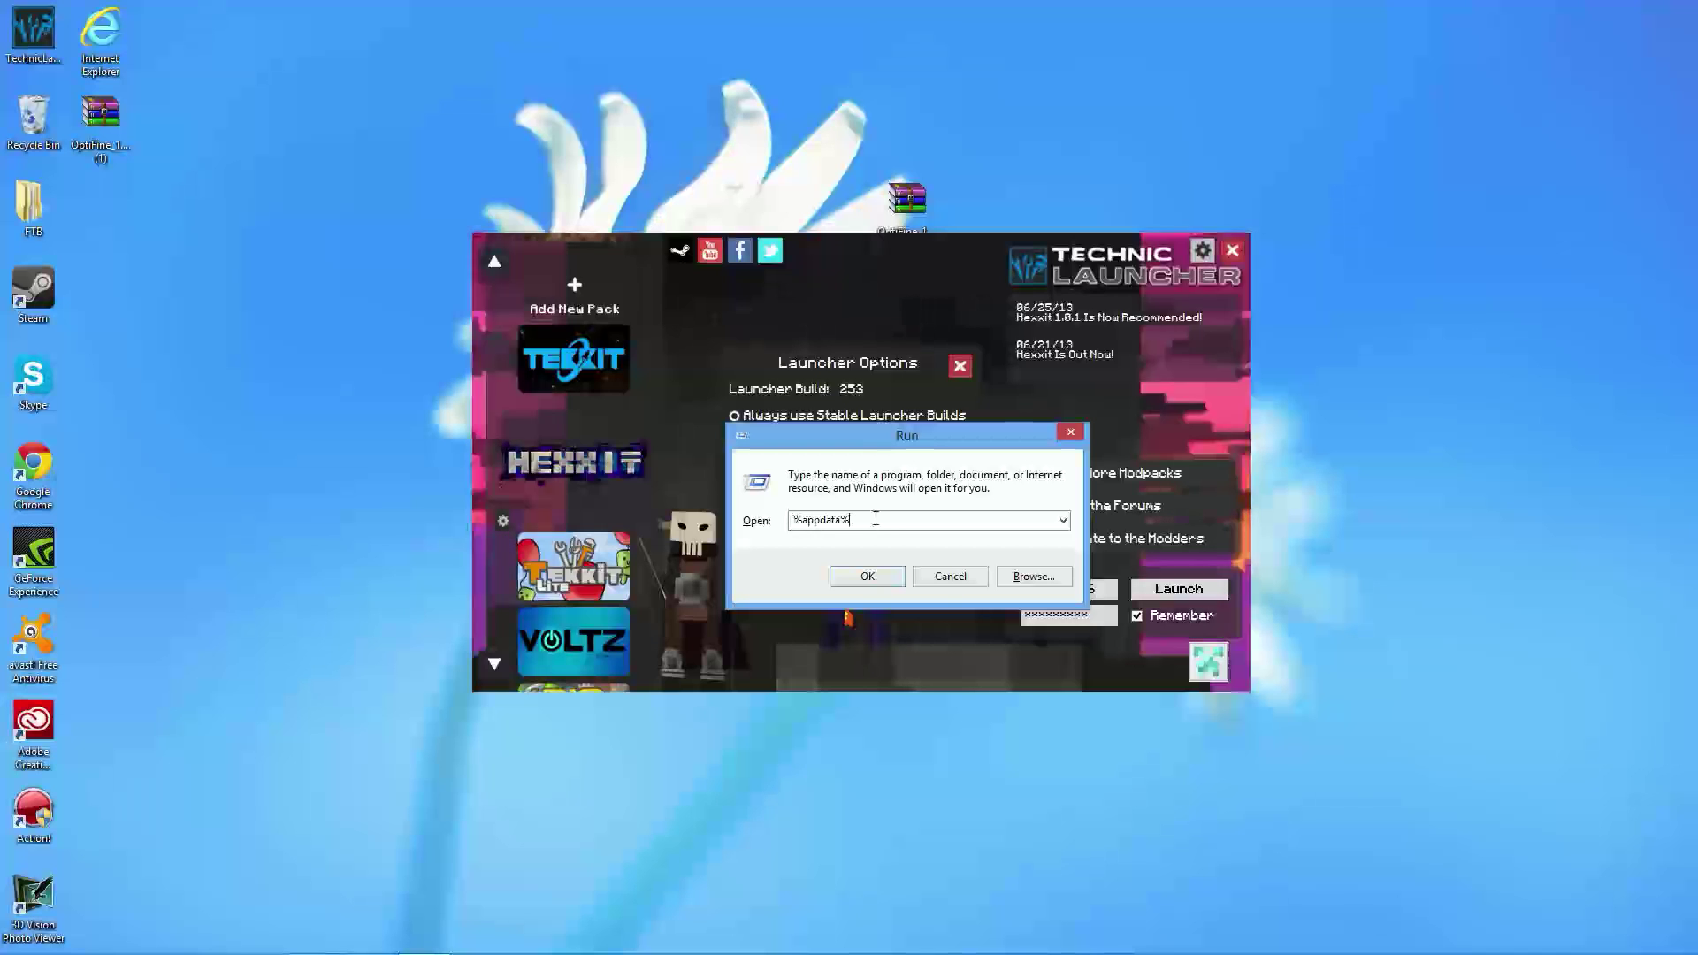
left_click(868, 576)
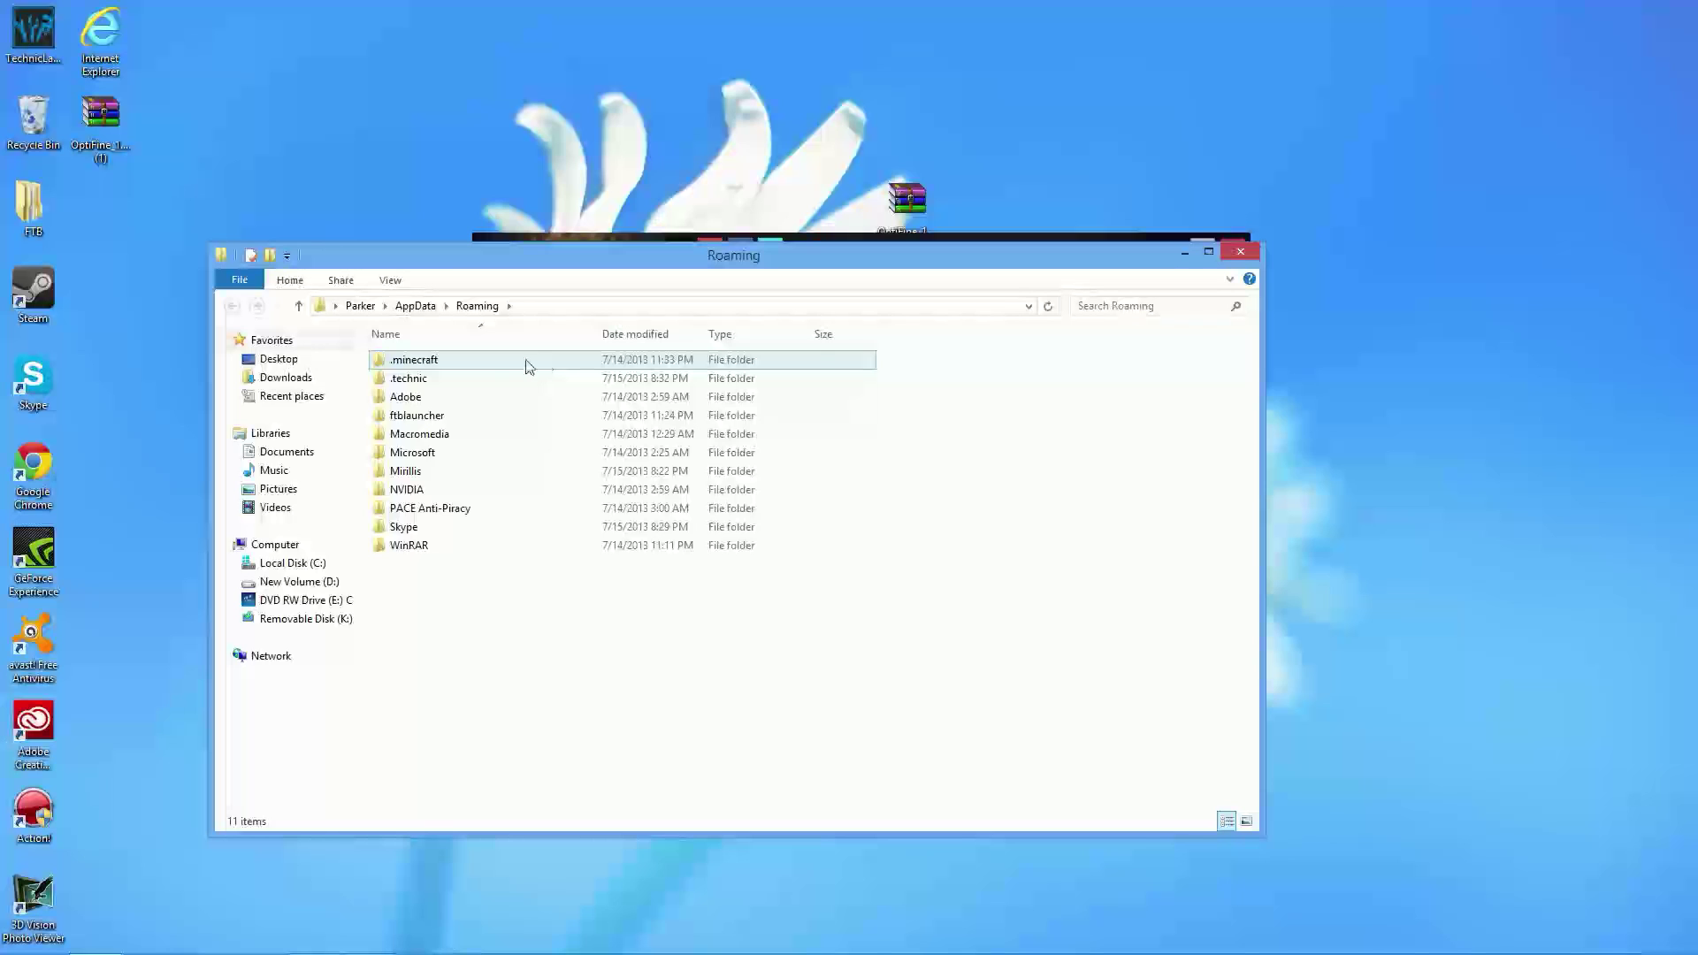
Check the empty .technic folder, then browse to D:\System\Technic\hexxit and its bin folder.
double_click(404, 382)
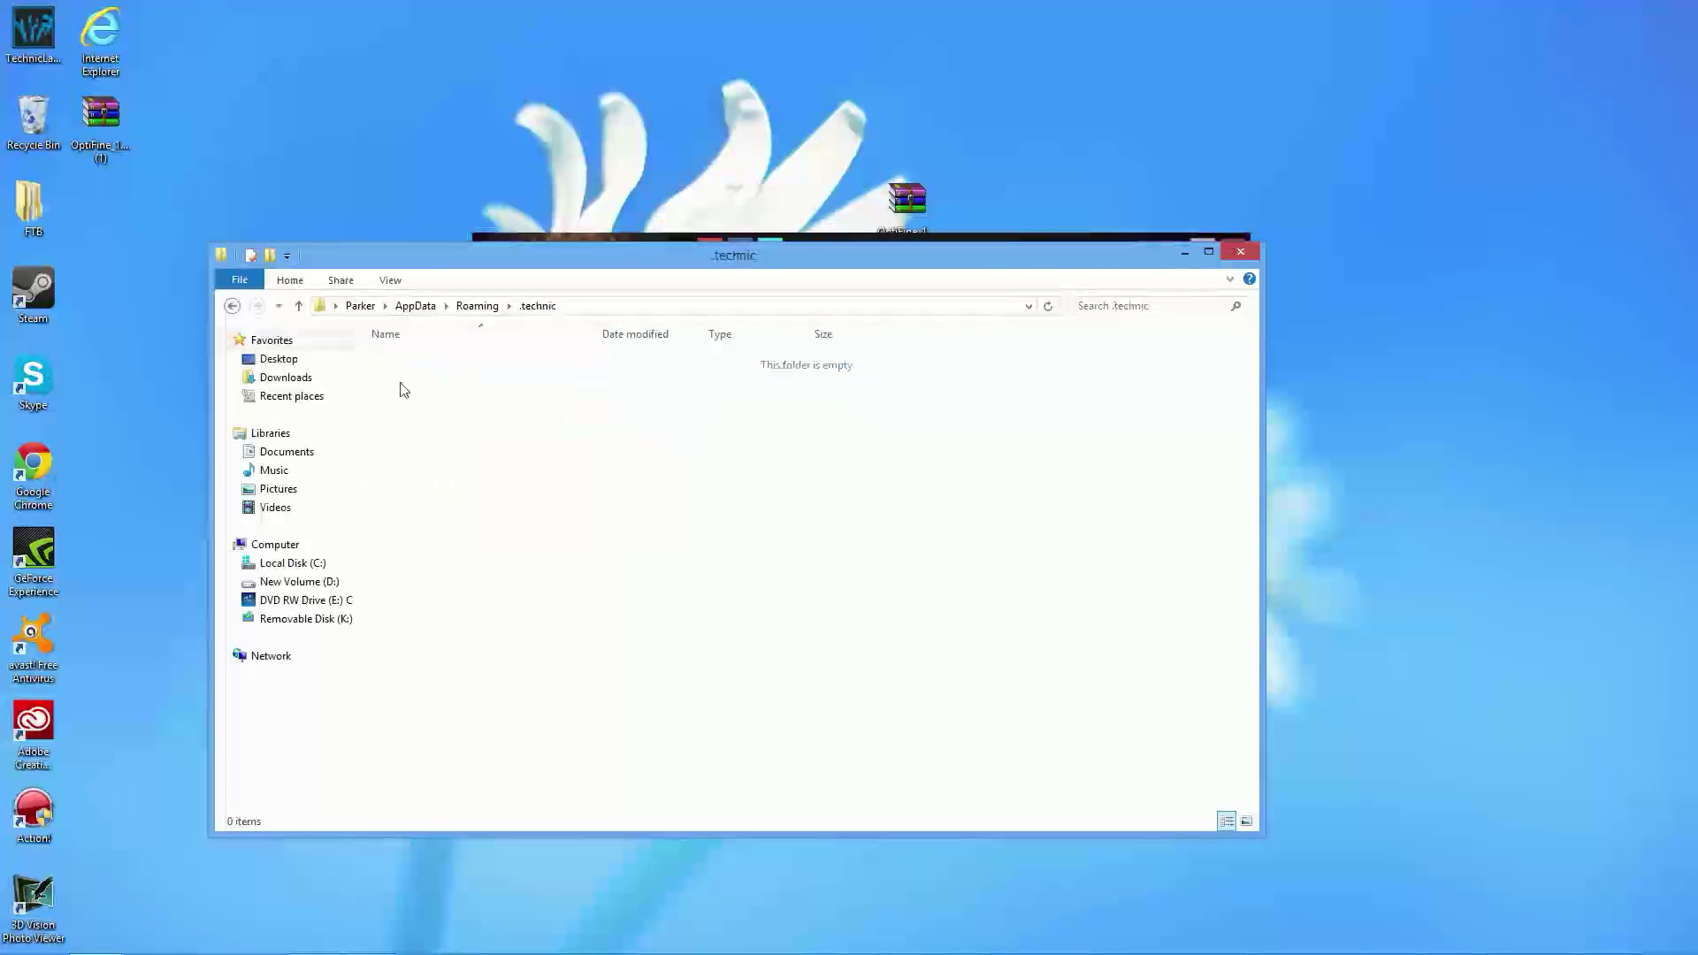
left_click(231, 305)
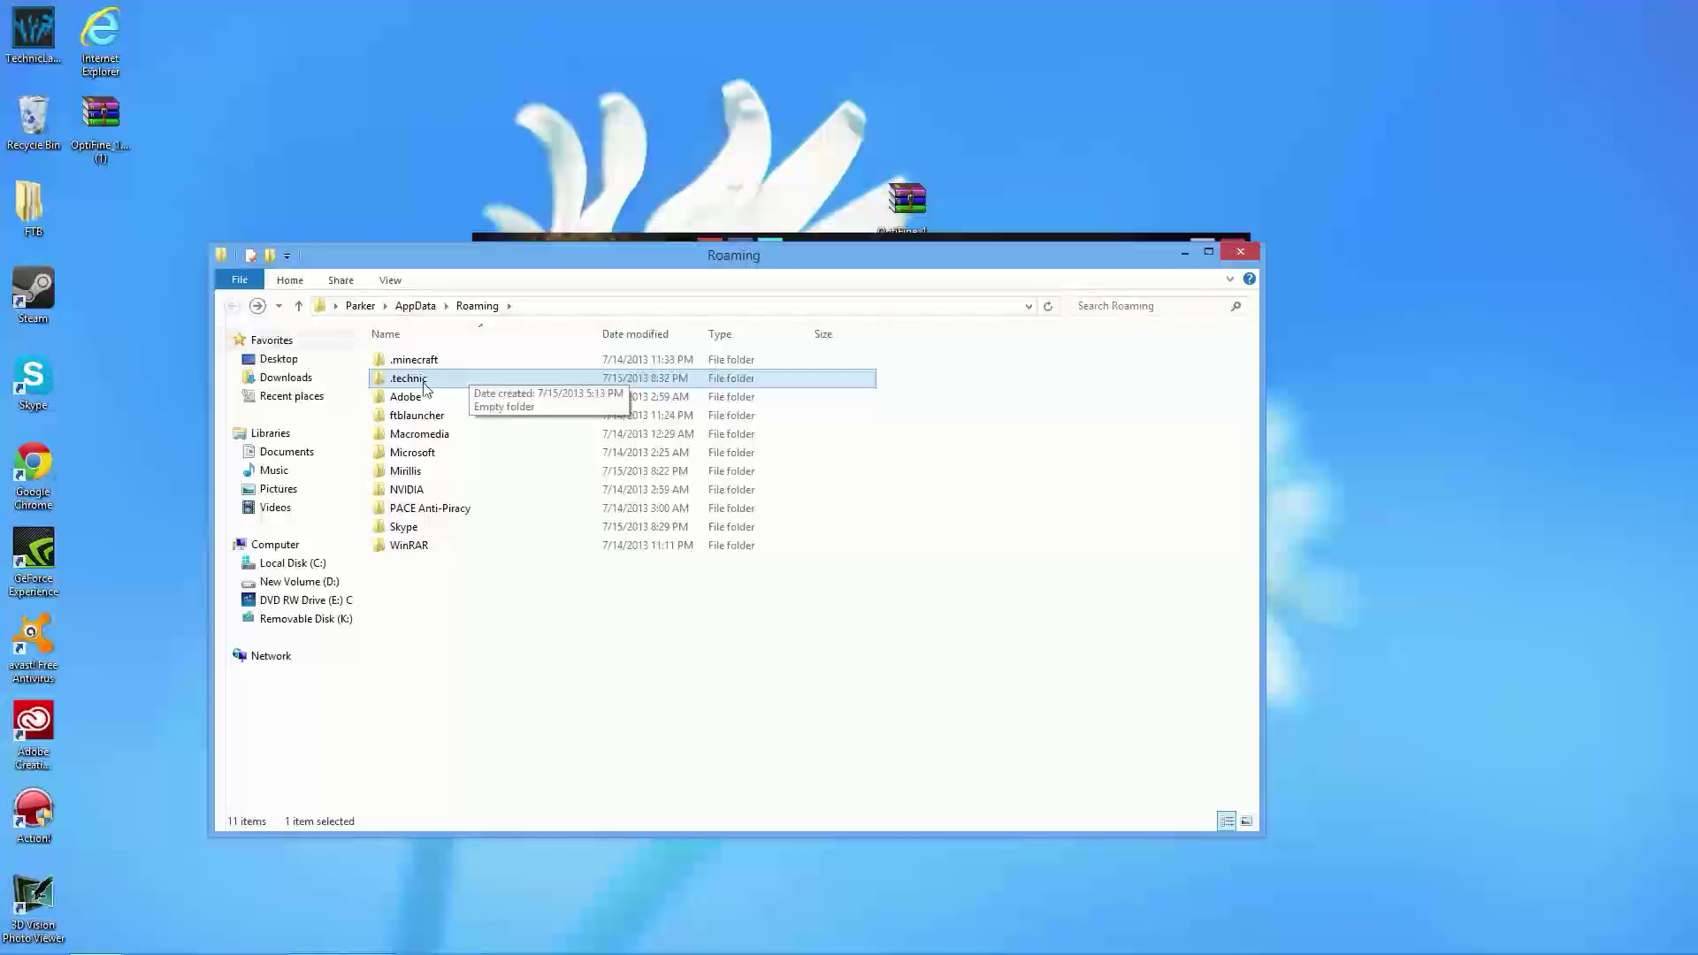
left_click(337, 566)
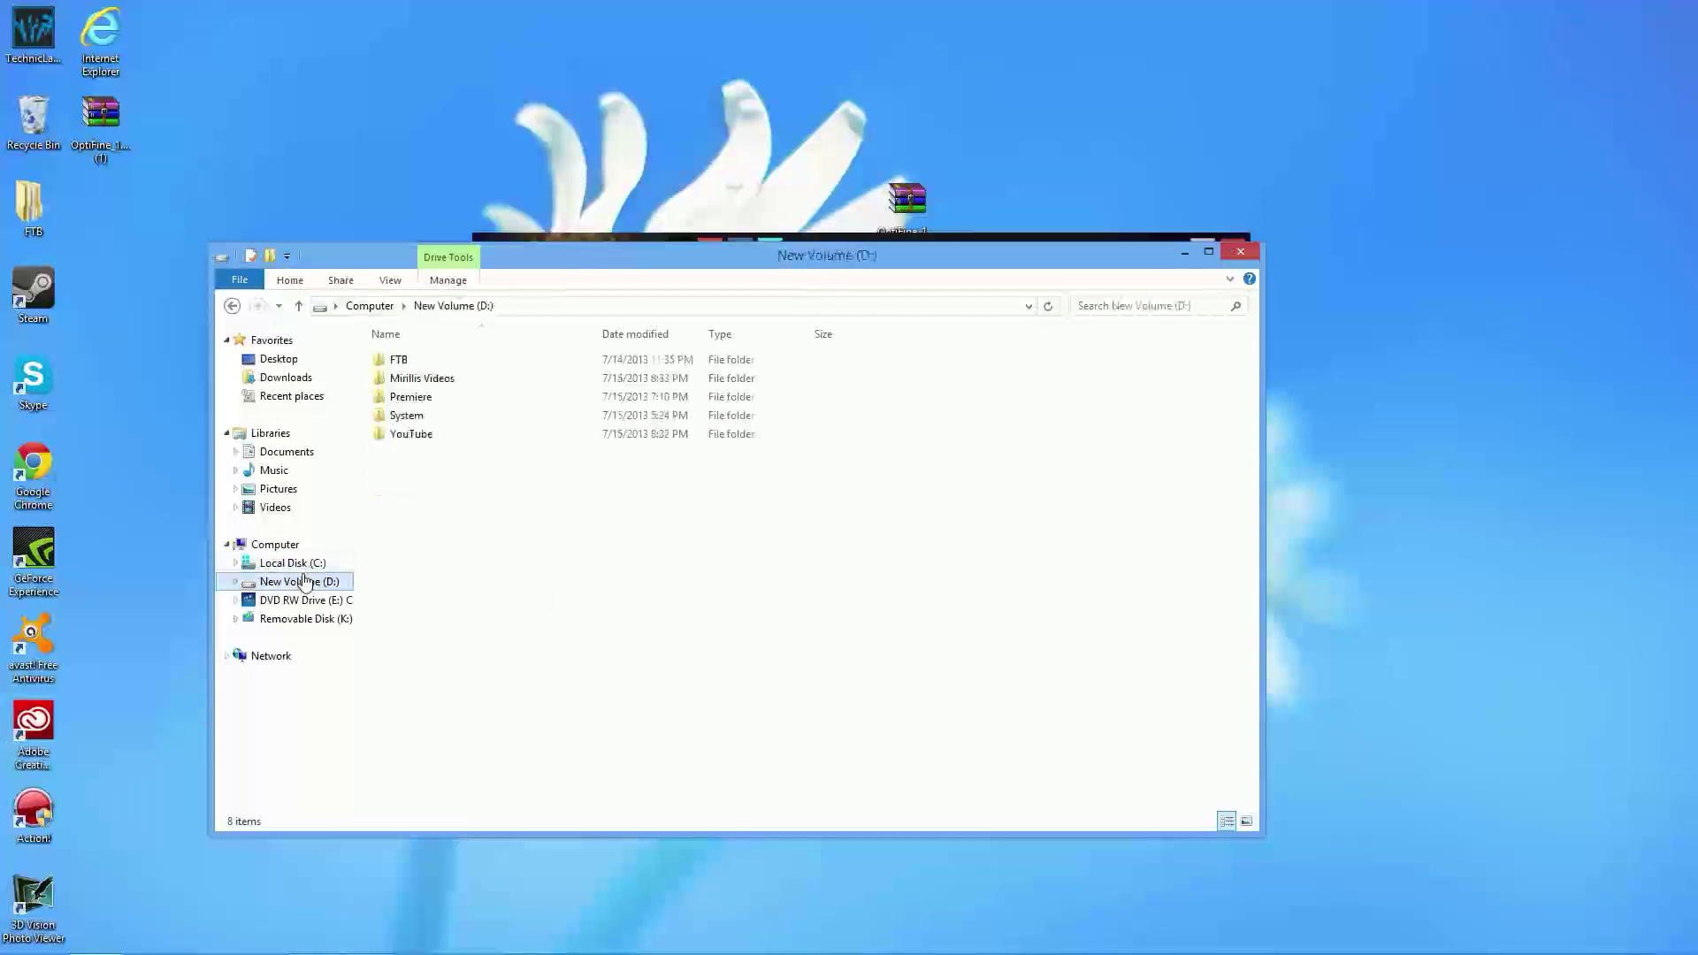
double_click(432, 419)
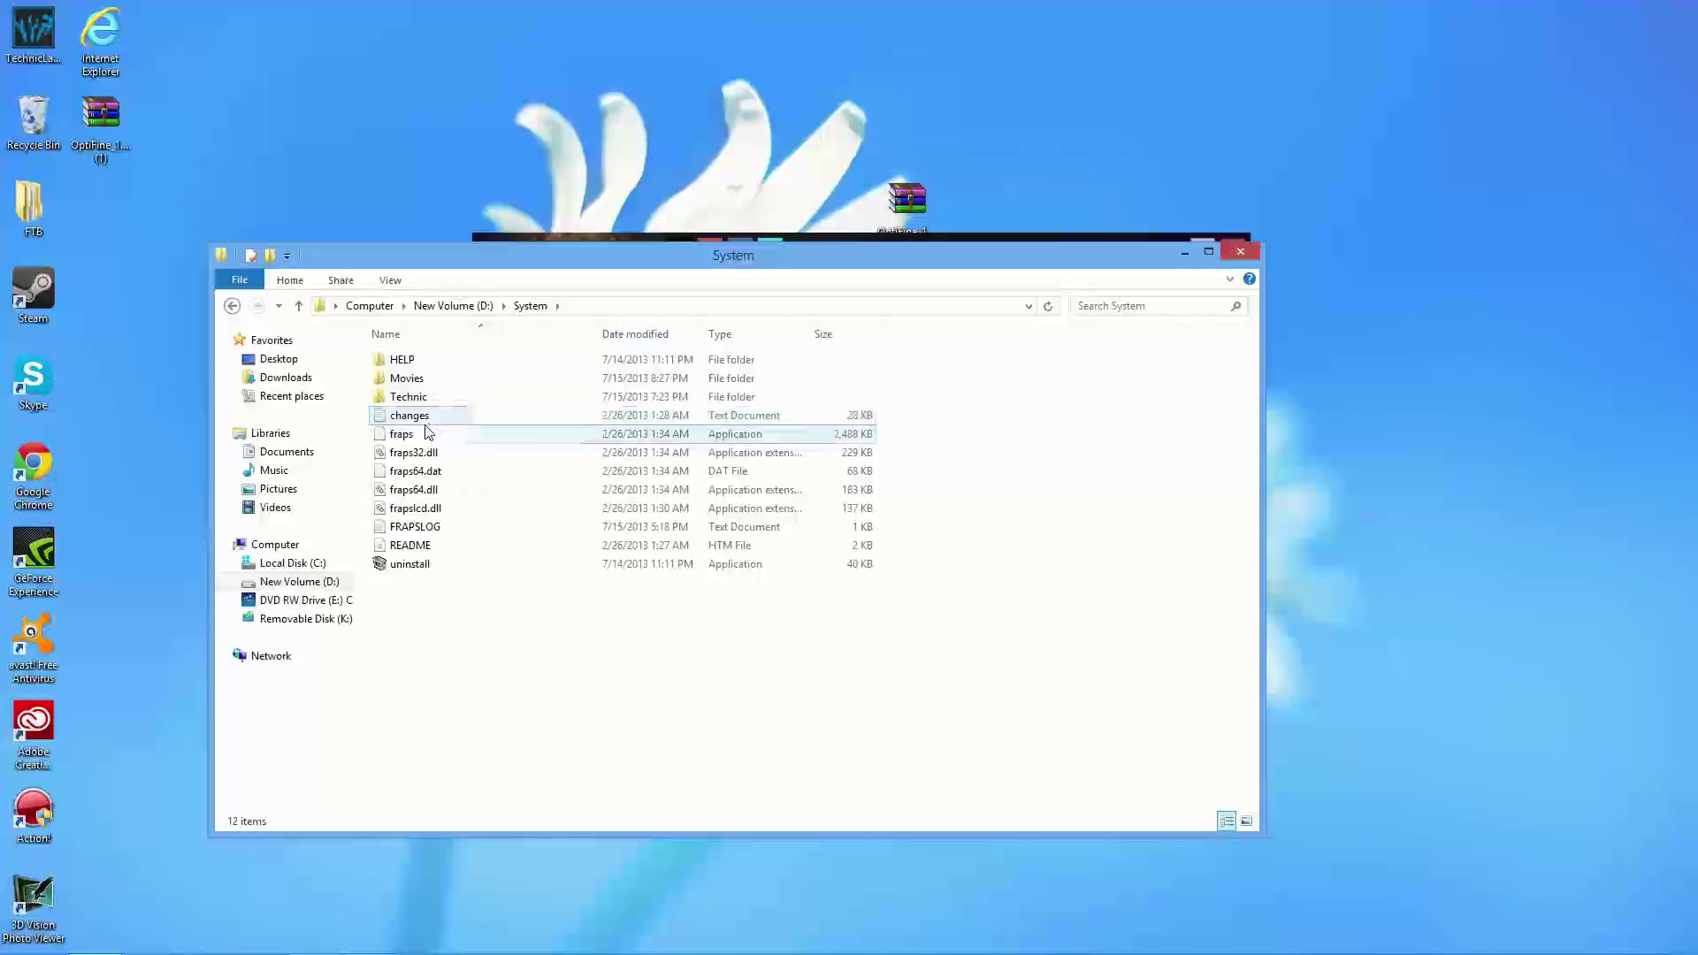
double_click(419, 400)
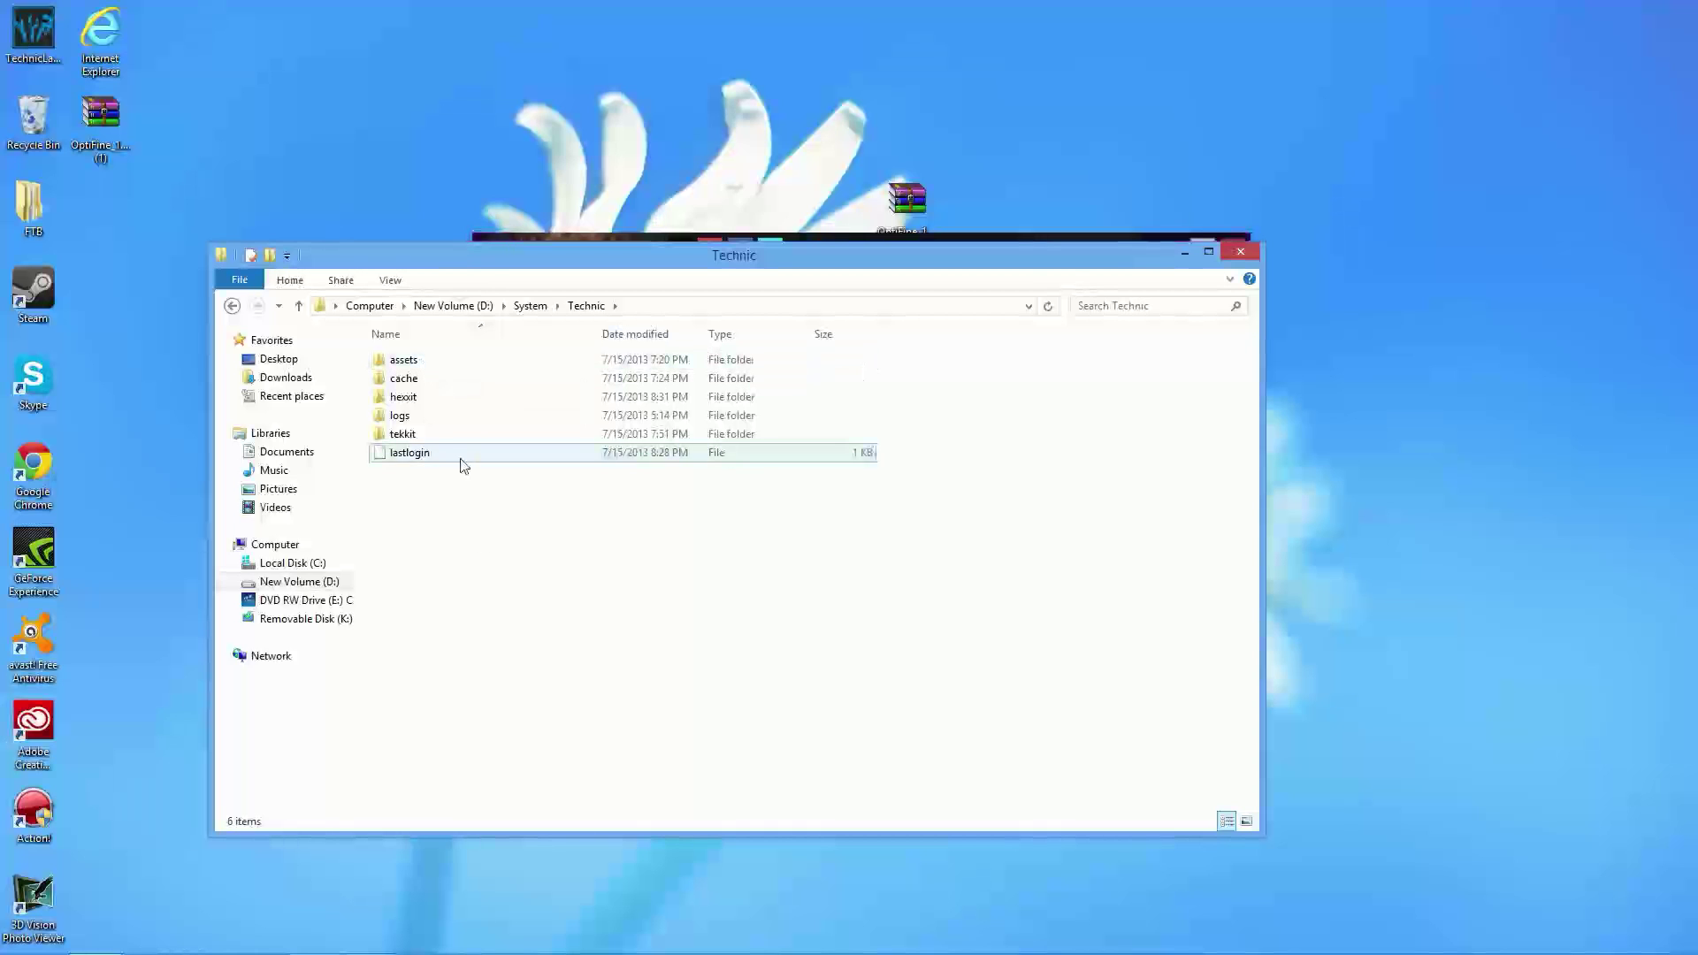
double_click(413, 400)
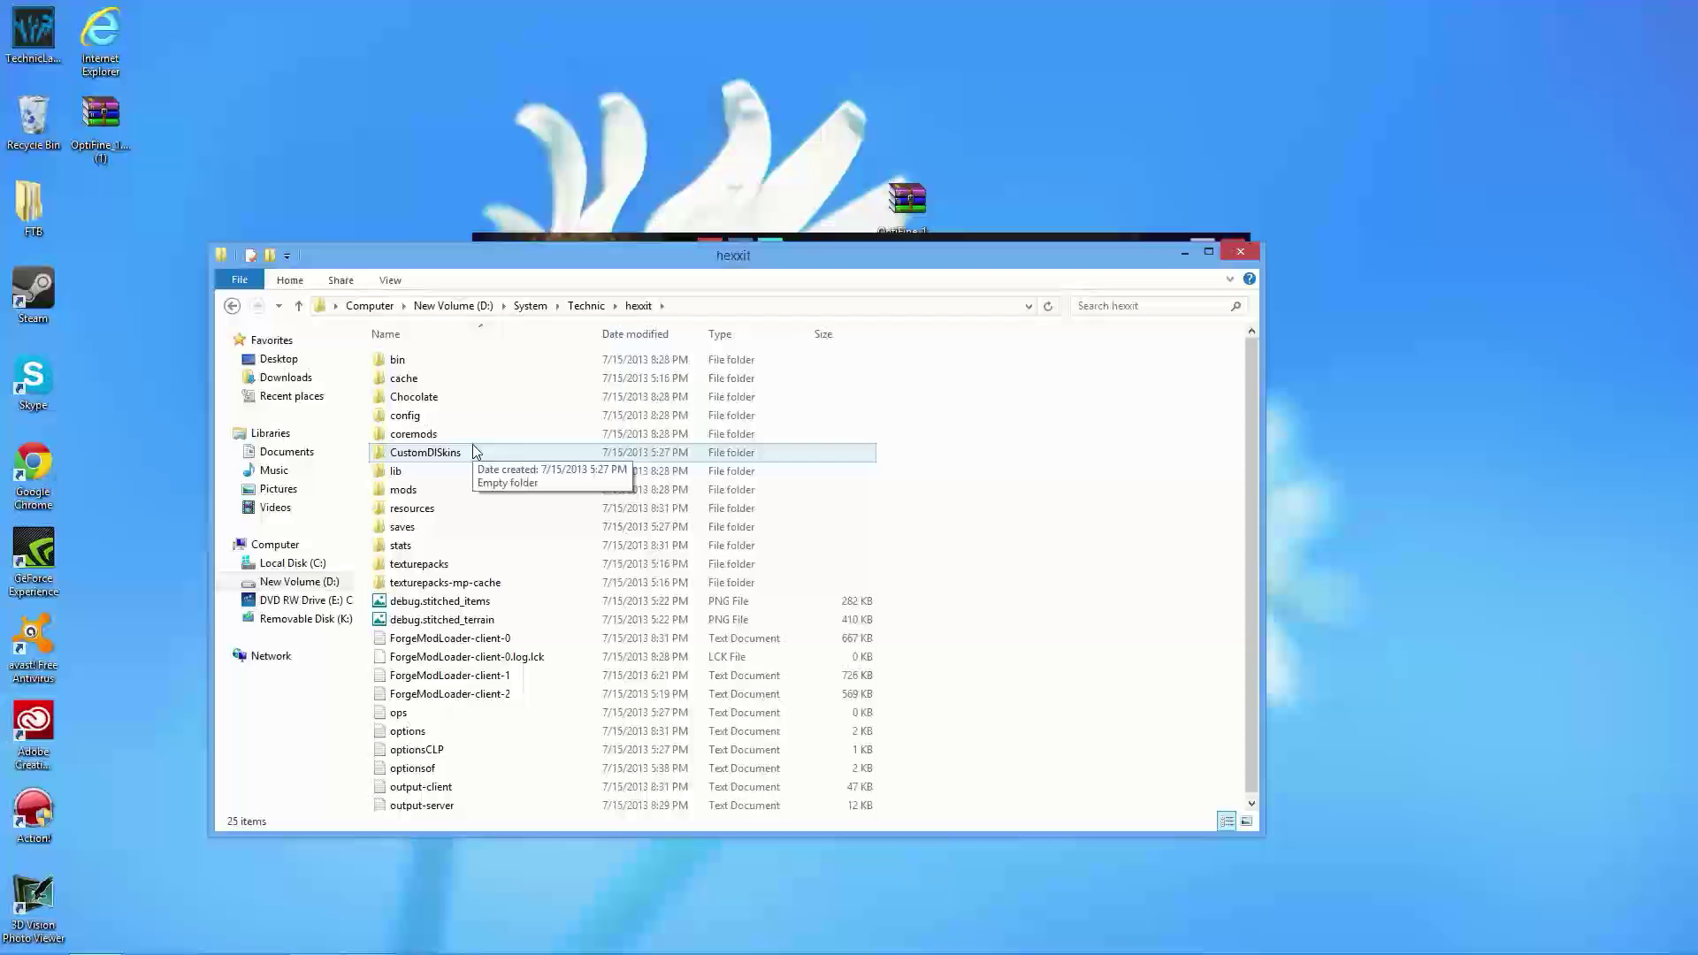
double_click(399, 359)
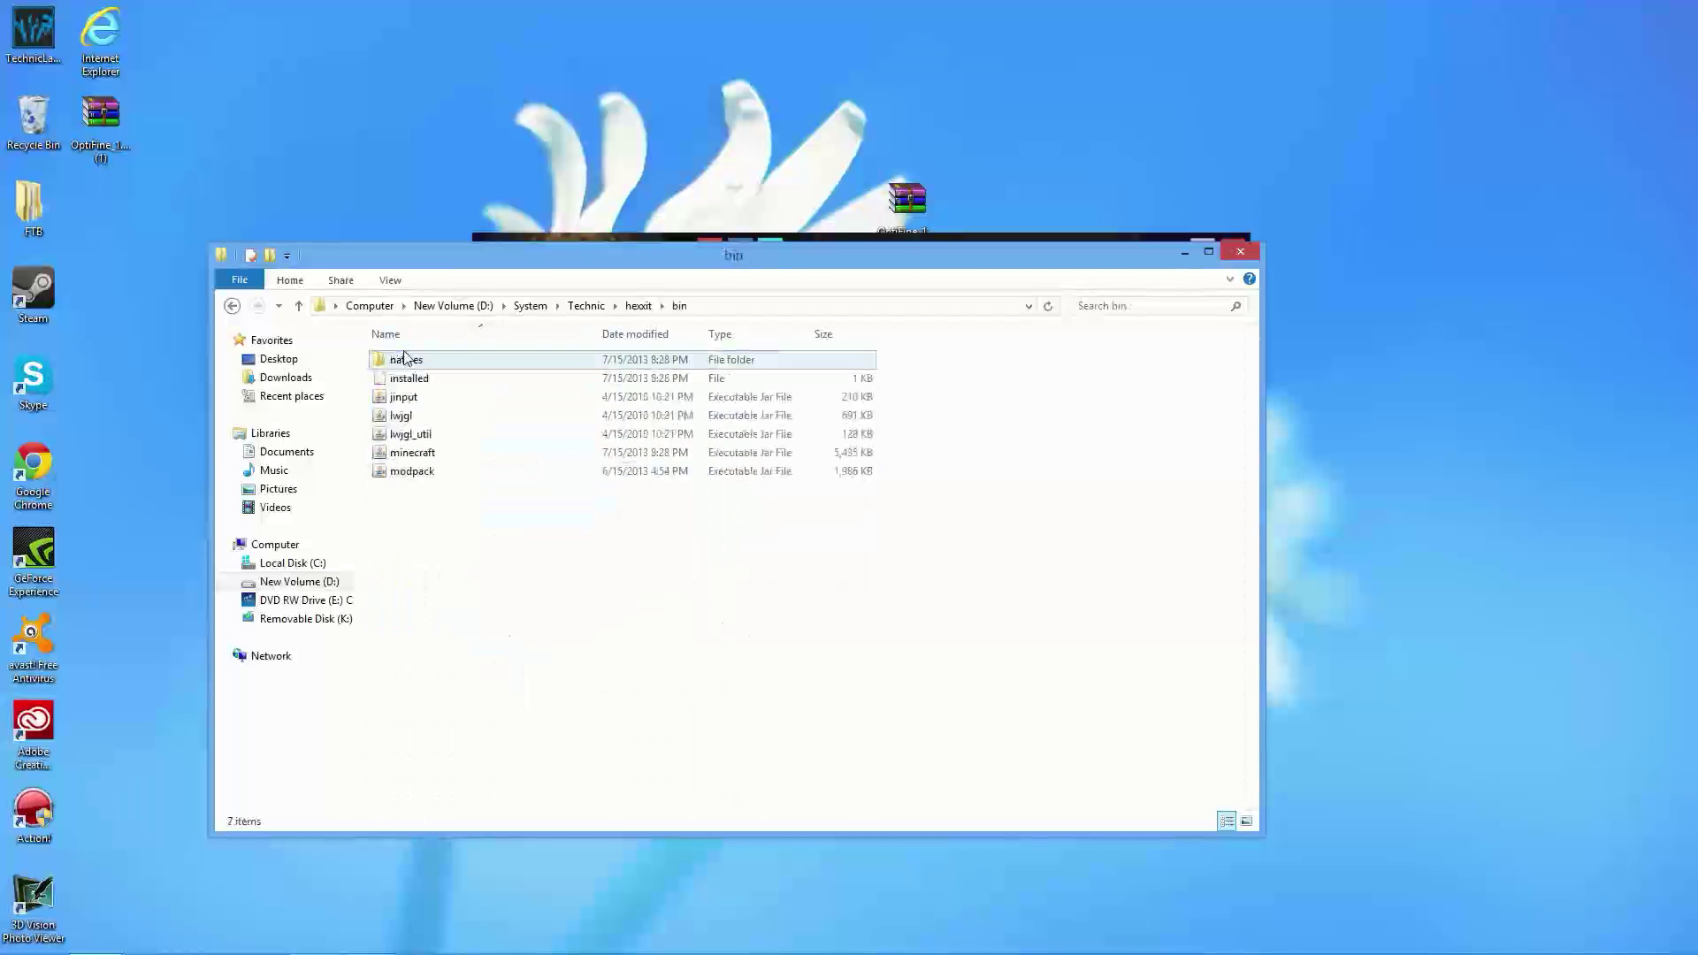
Open Hexxit's modpack.jar from the bin folder in WinRAR archiver.
left_click(421, 474)
right_click(454, 476)
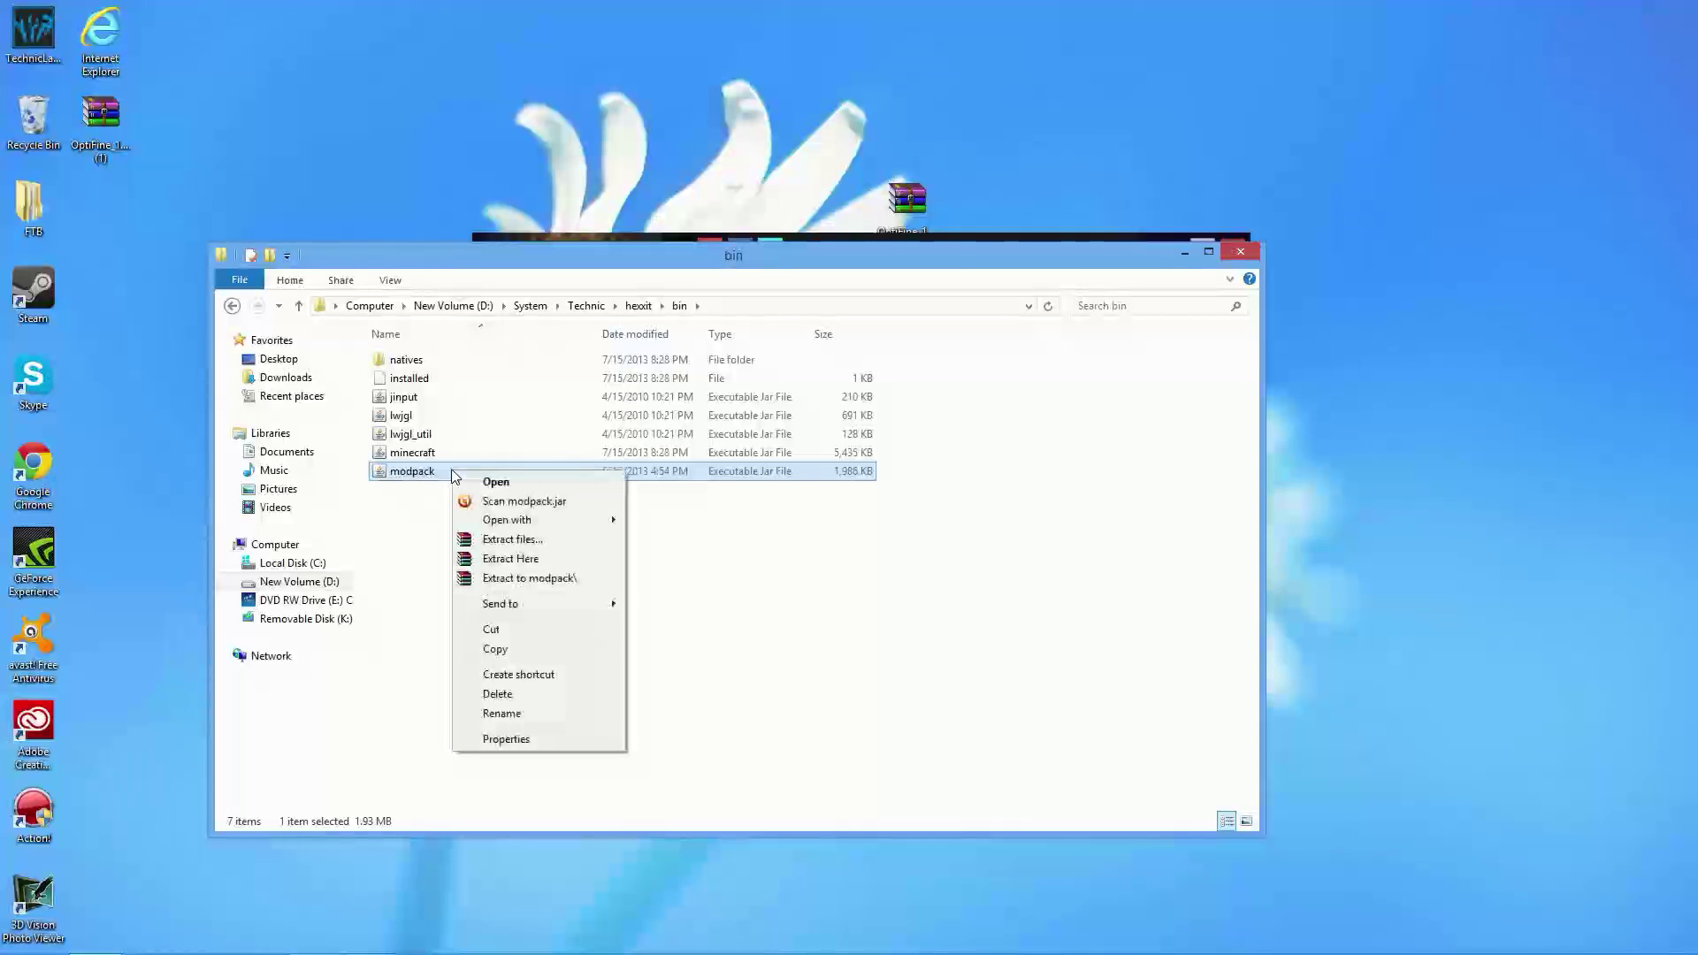
mouse_move(507, 529)
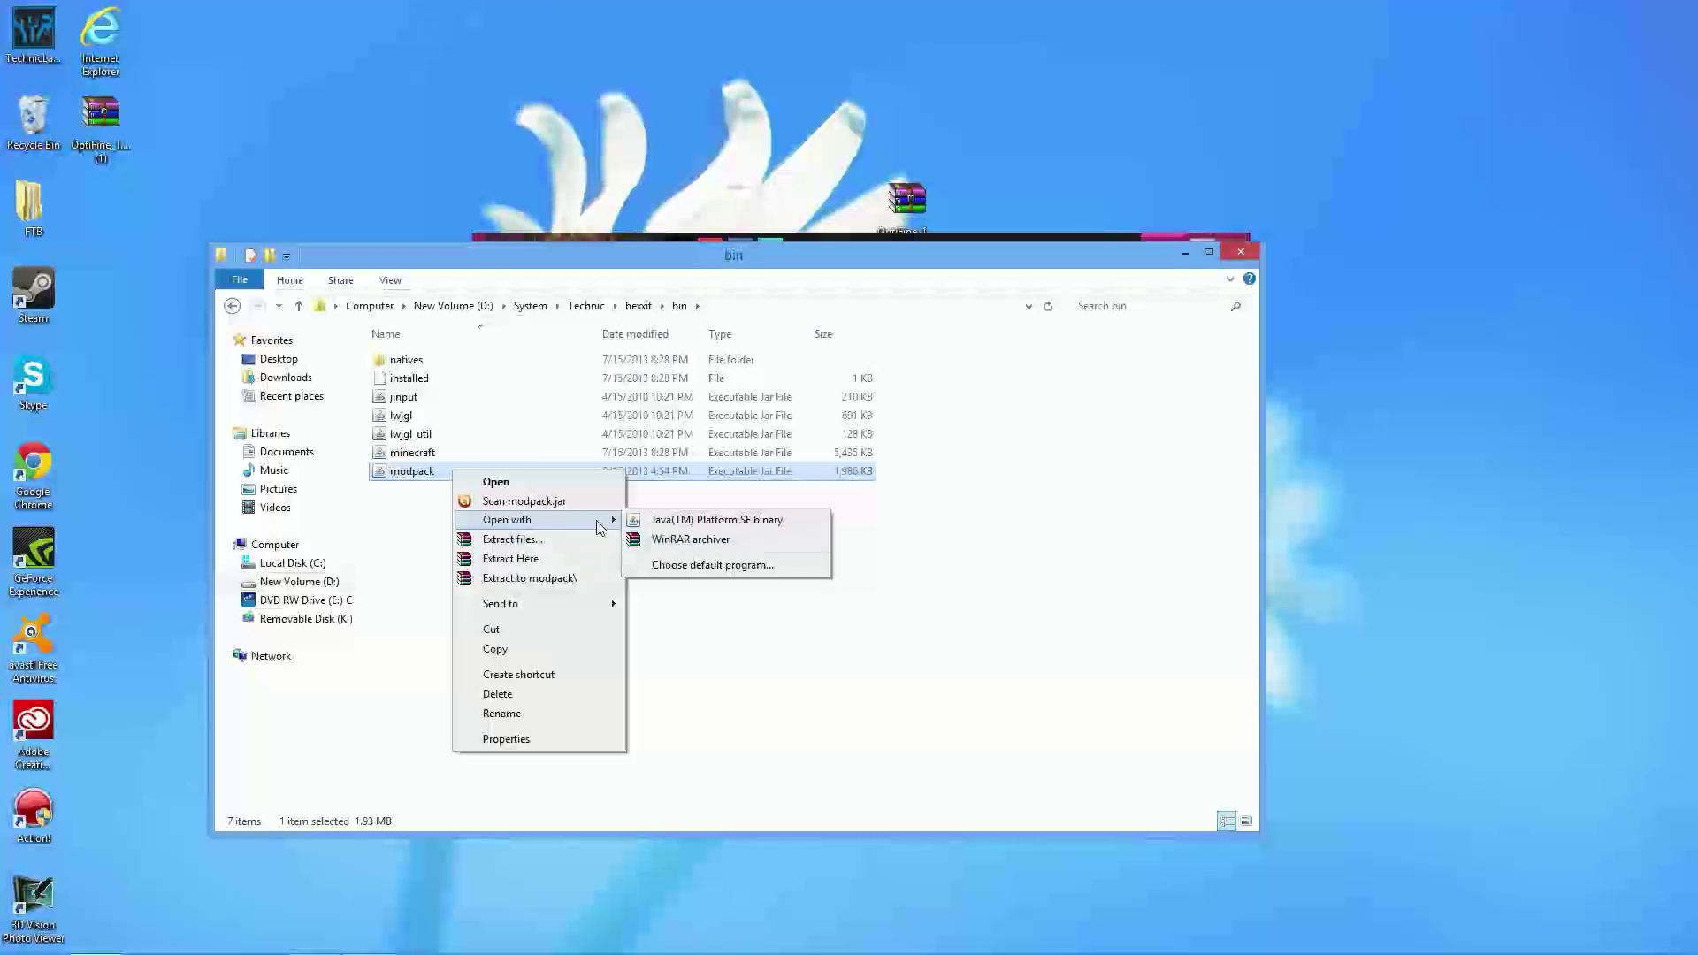
left_click(659, 539)
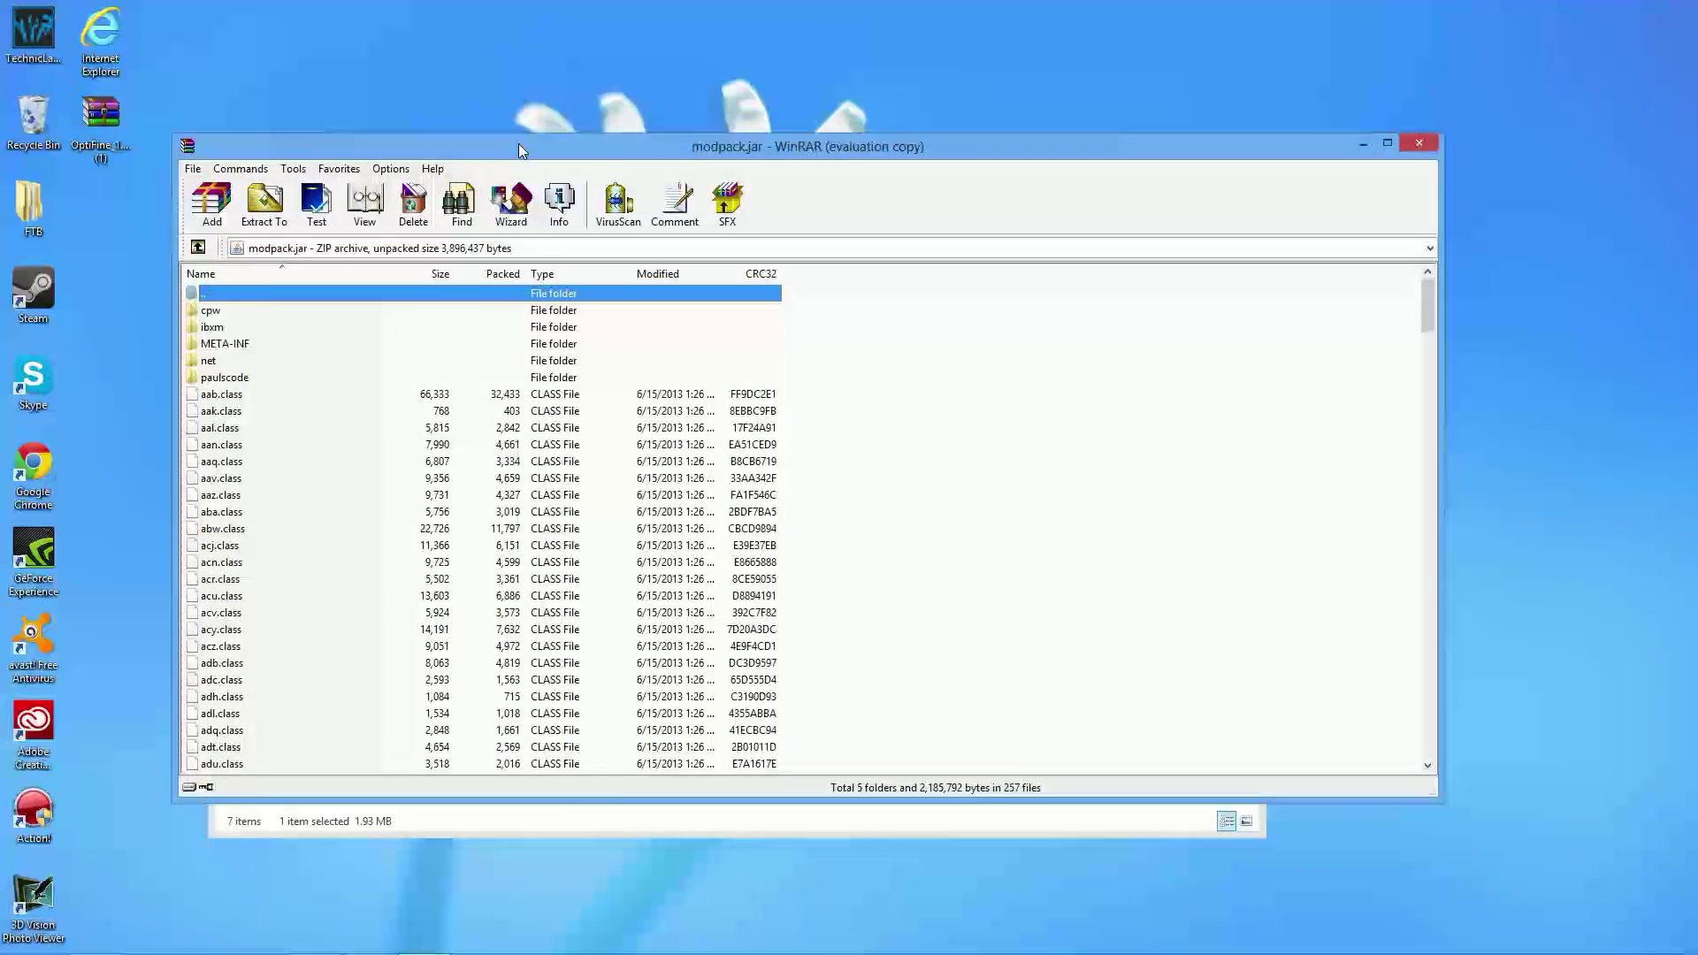
Dock the modpack.jar WinRAR window to the right half and close the bin folder window.
left_click_drag(518, 143, 1691, 365)
left_click(730, 630)
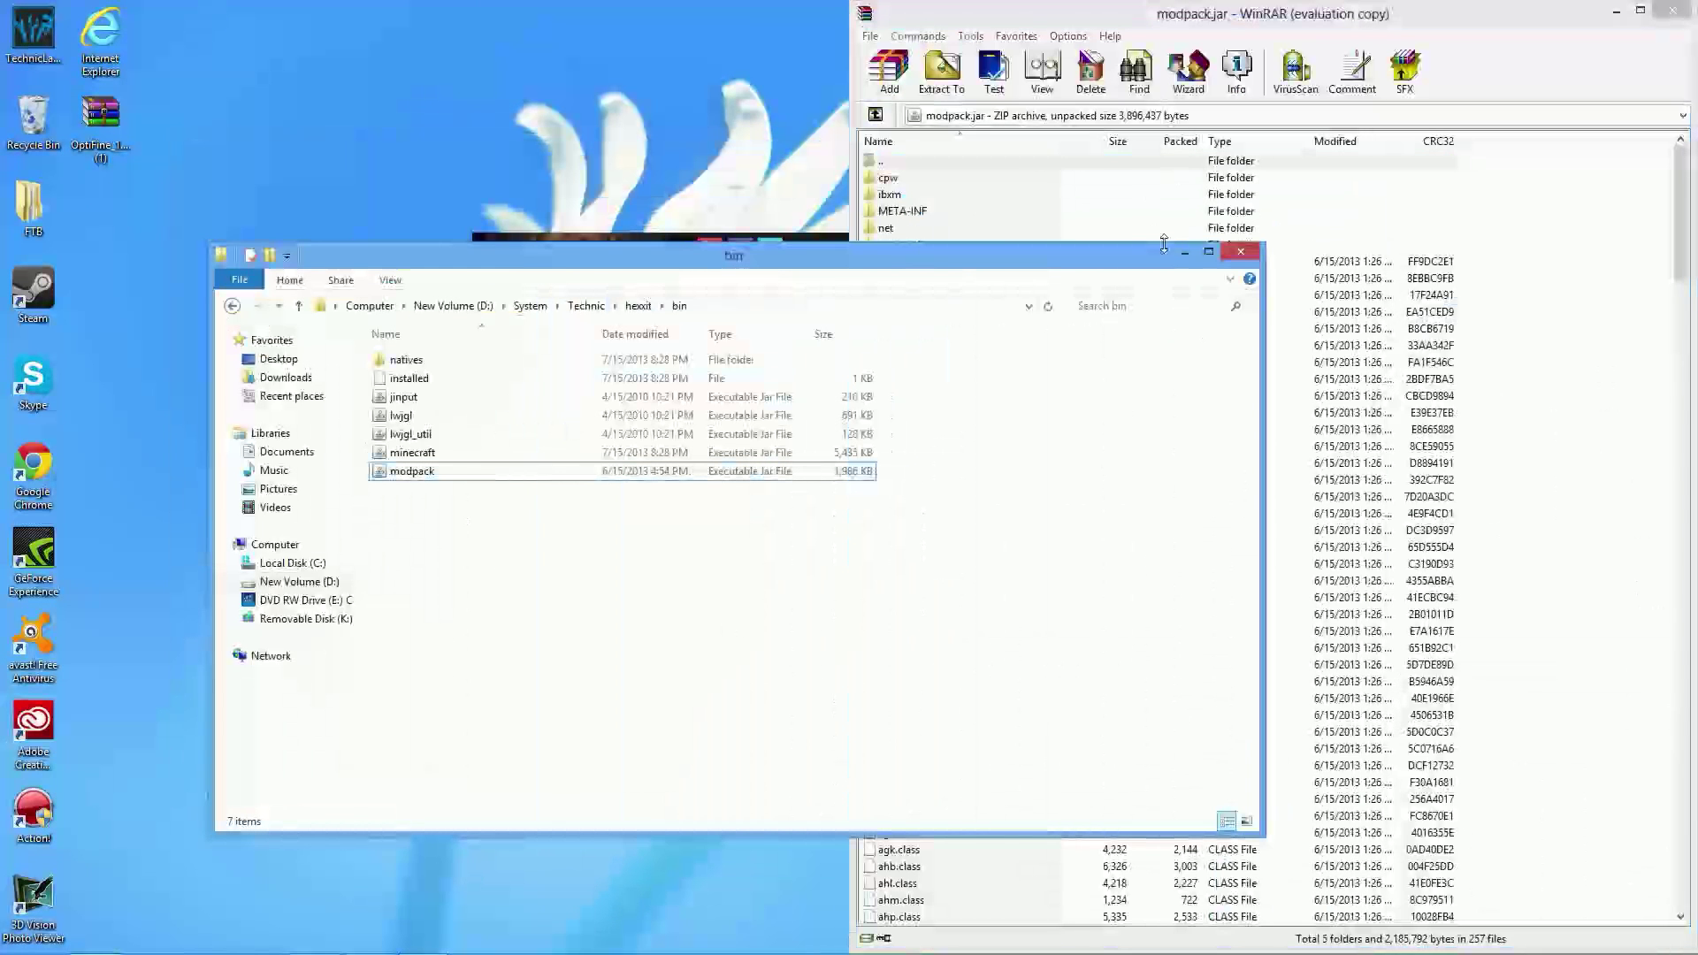
left_click_drag(1110, 258, 984, 241)
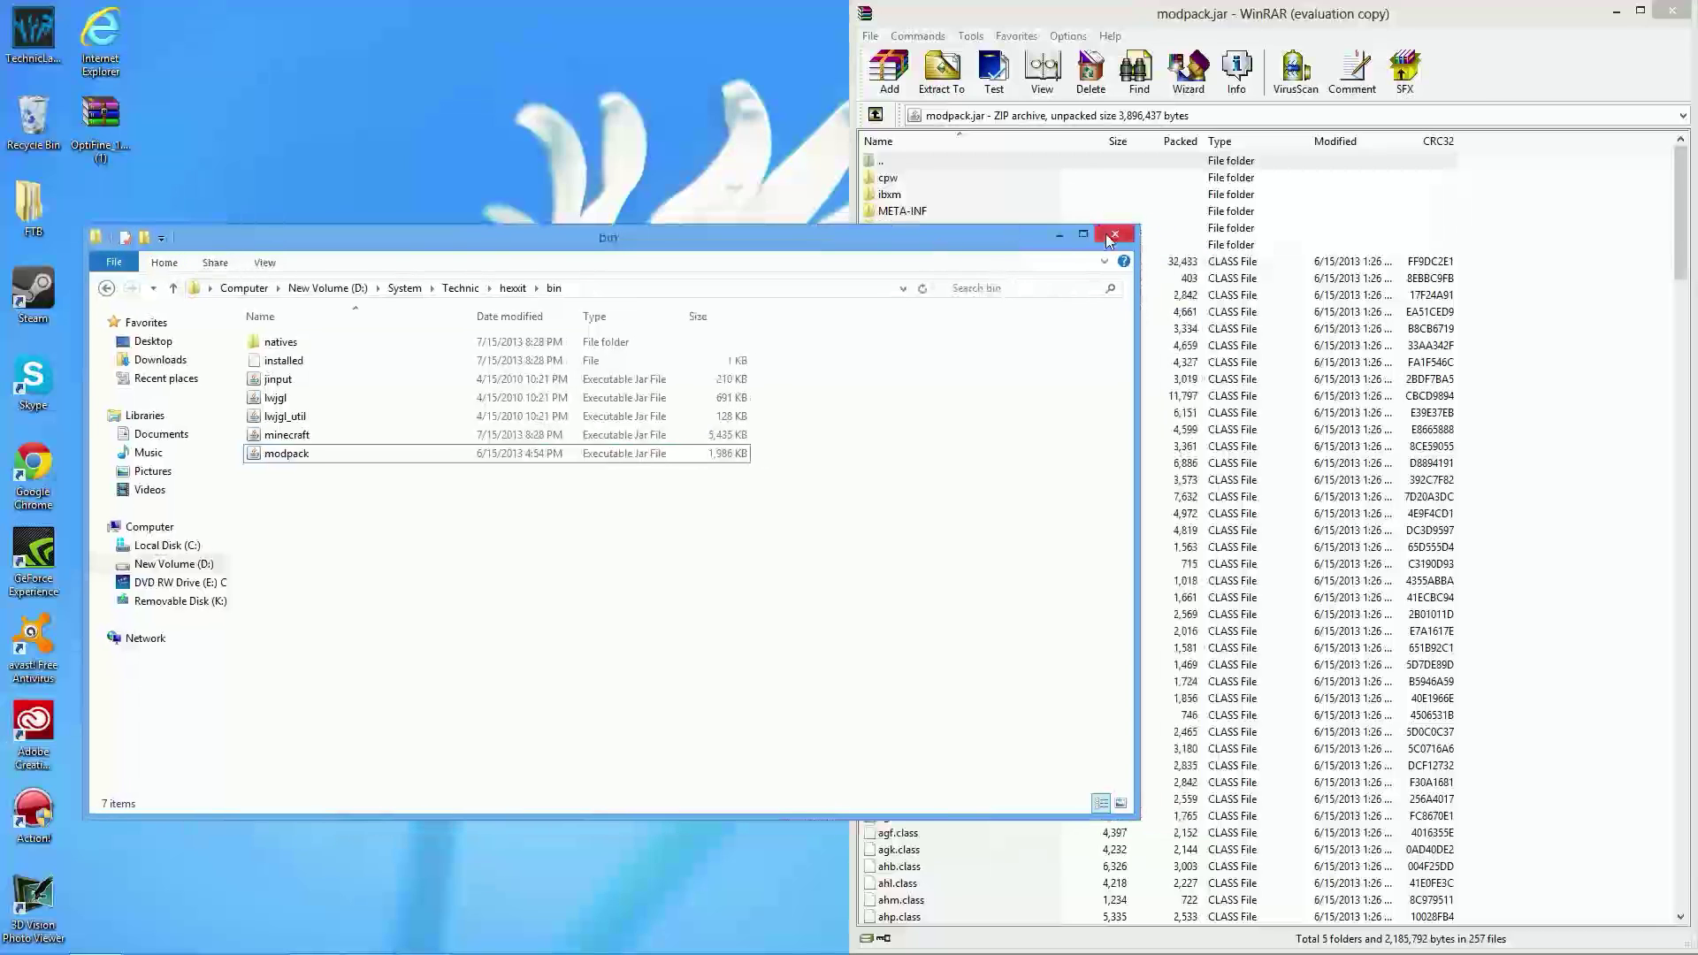
left_click(1109, 240)
Open OptiFine_1.5.2_HD_U_D5 (1).zip in WinRAR and size its window beside modpack.jar.
left_click_drag(118, 163, 345, 204)
right_click(325, 152)
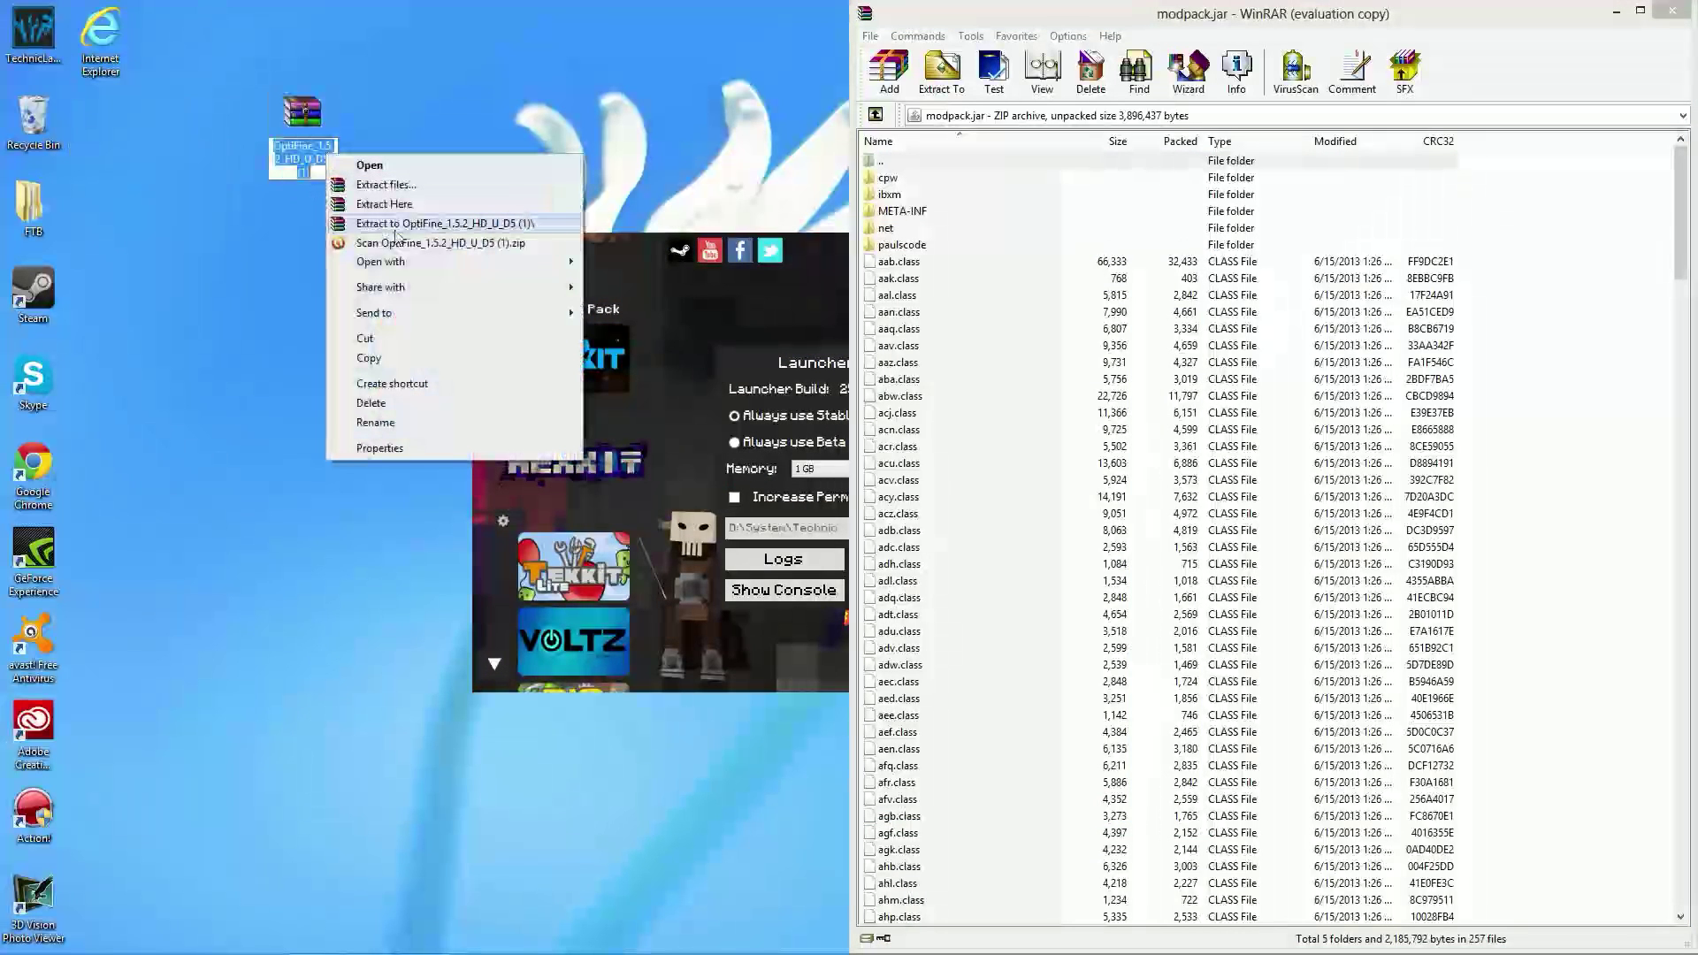
mouse_move(404, 274)
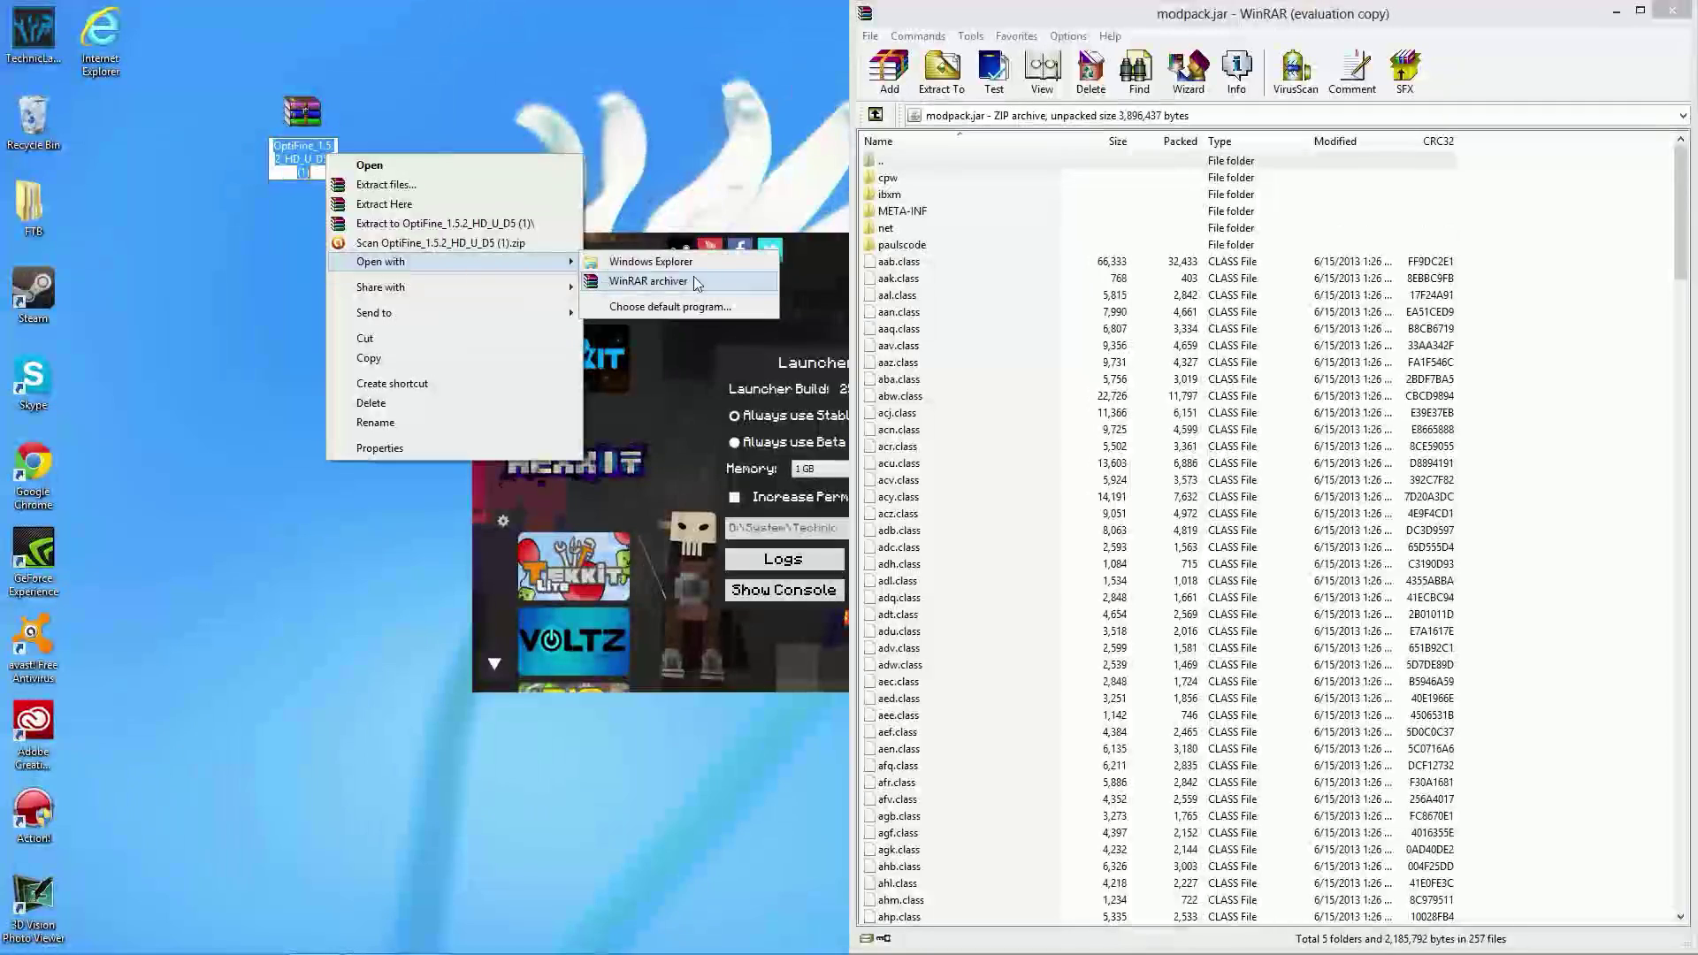
left_click(665, 281)
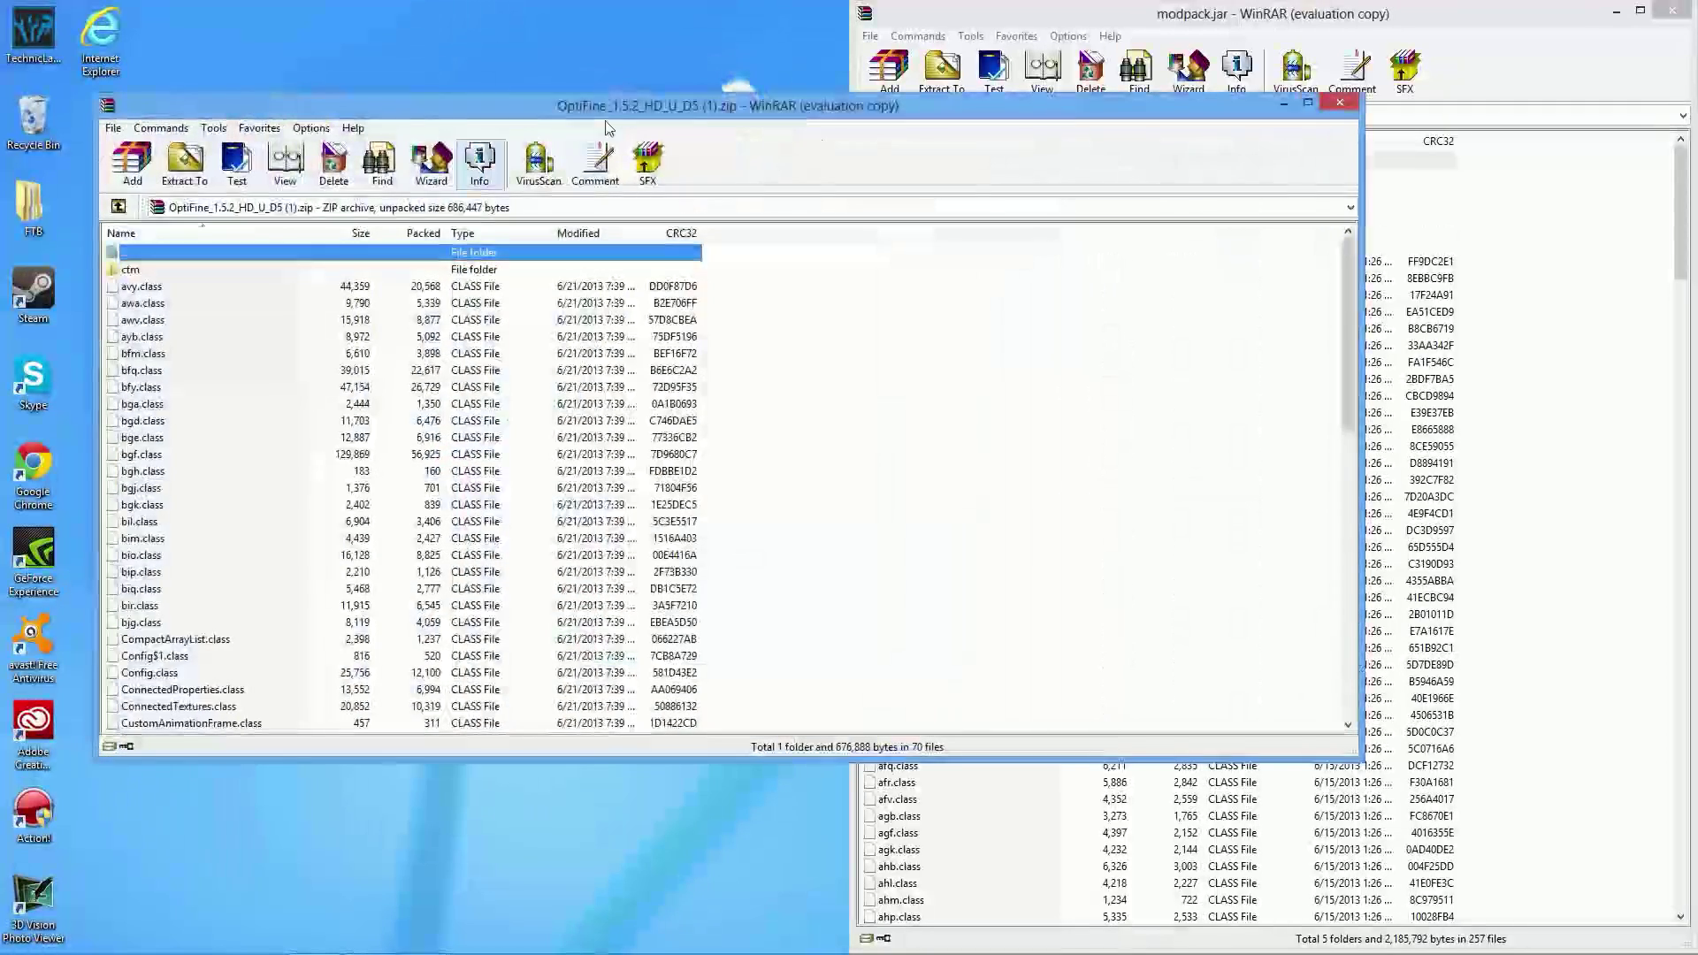
left_click_drag(672, 92, 674, 182)
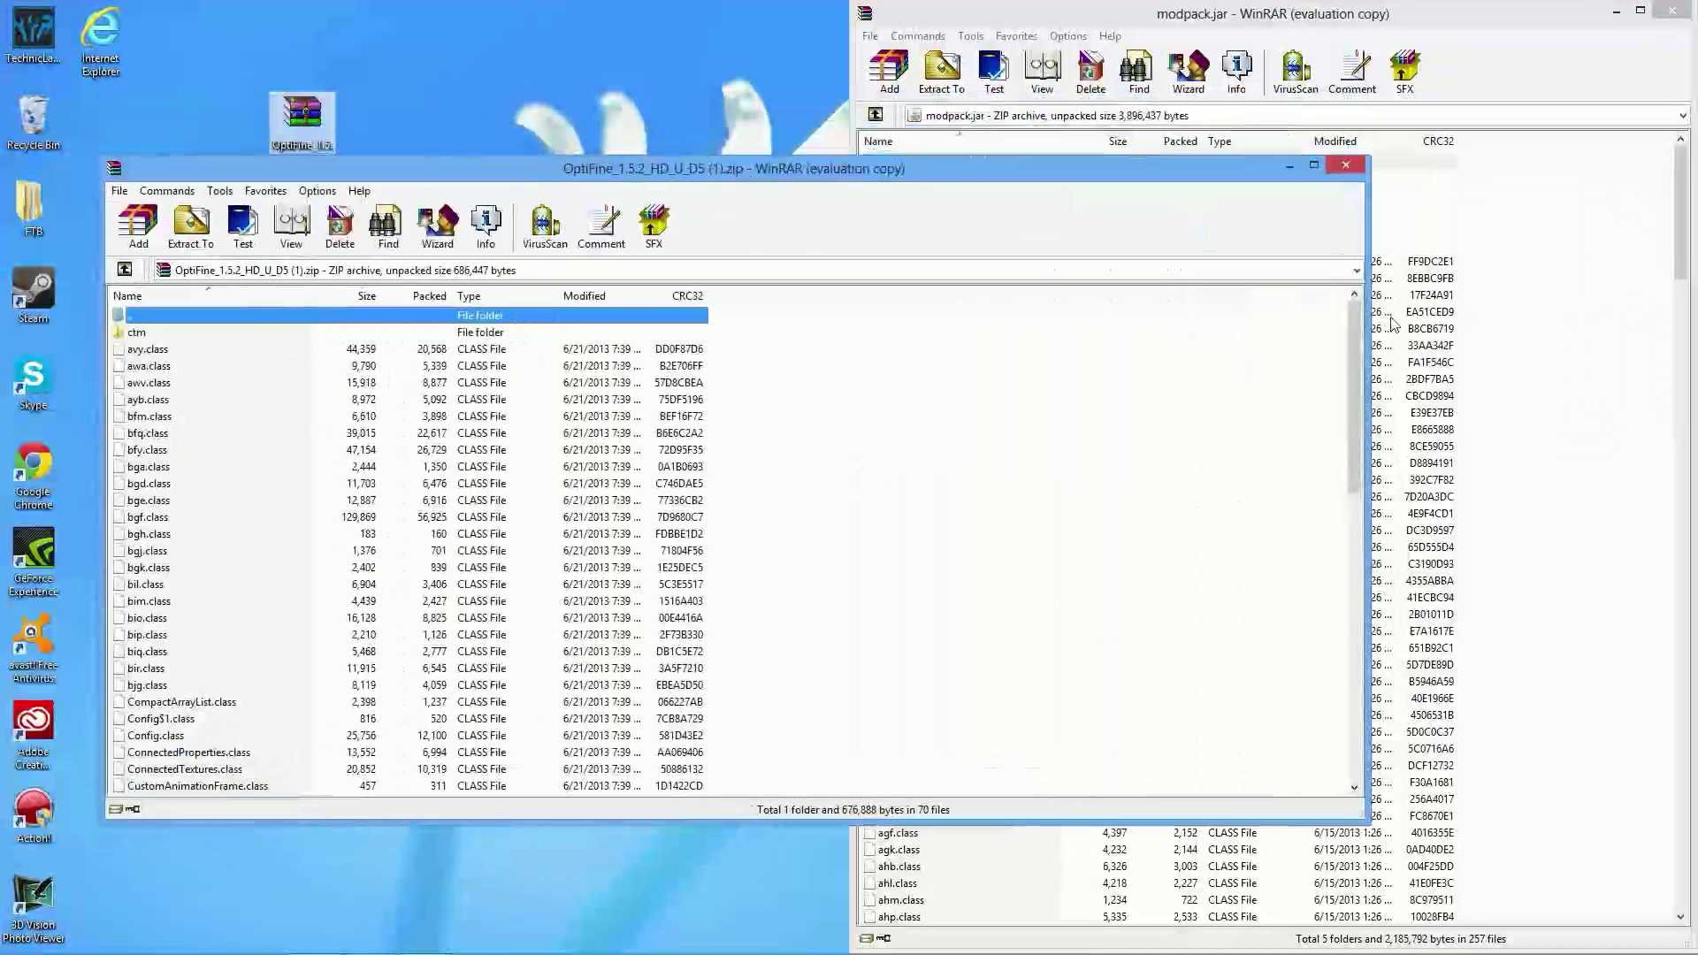
left_click_drag(1365, 309, 678, 310)
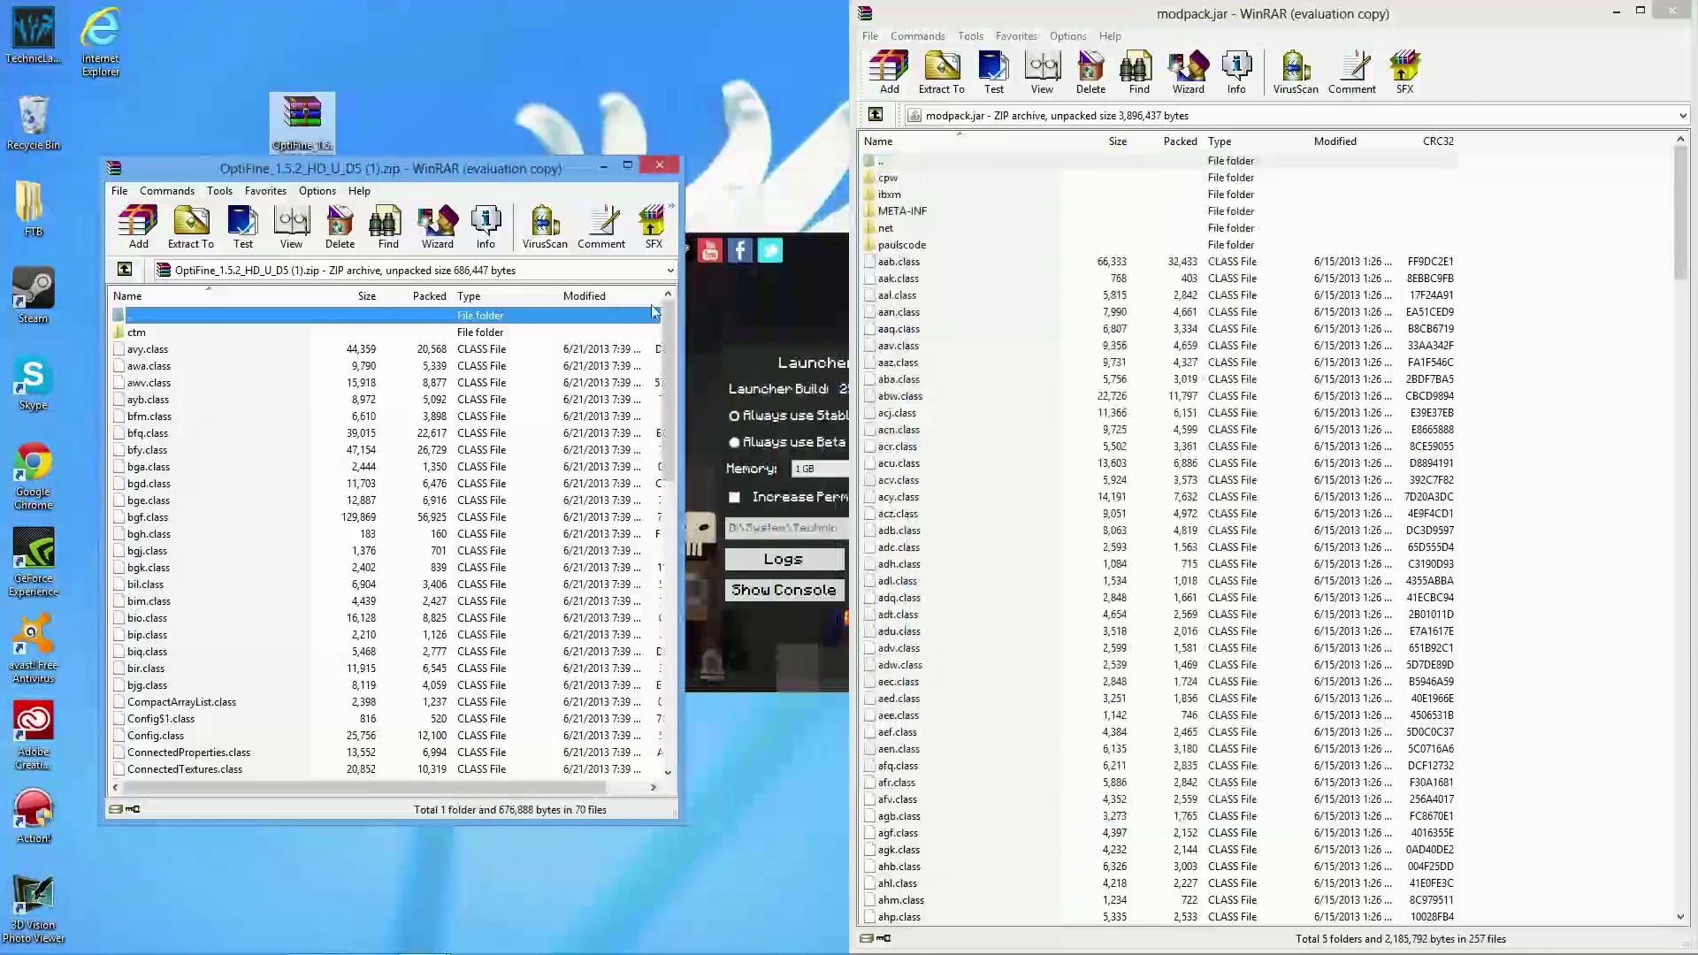
left_click_drag(478, 177, 465, 100)
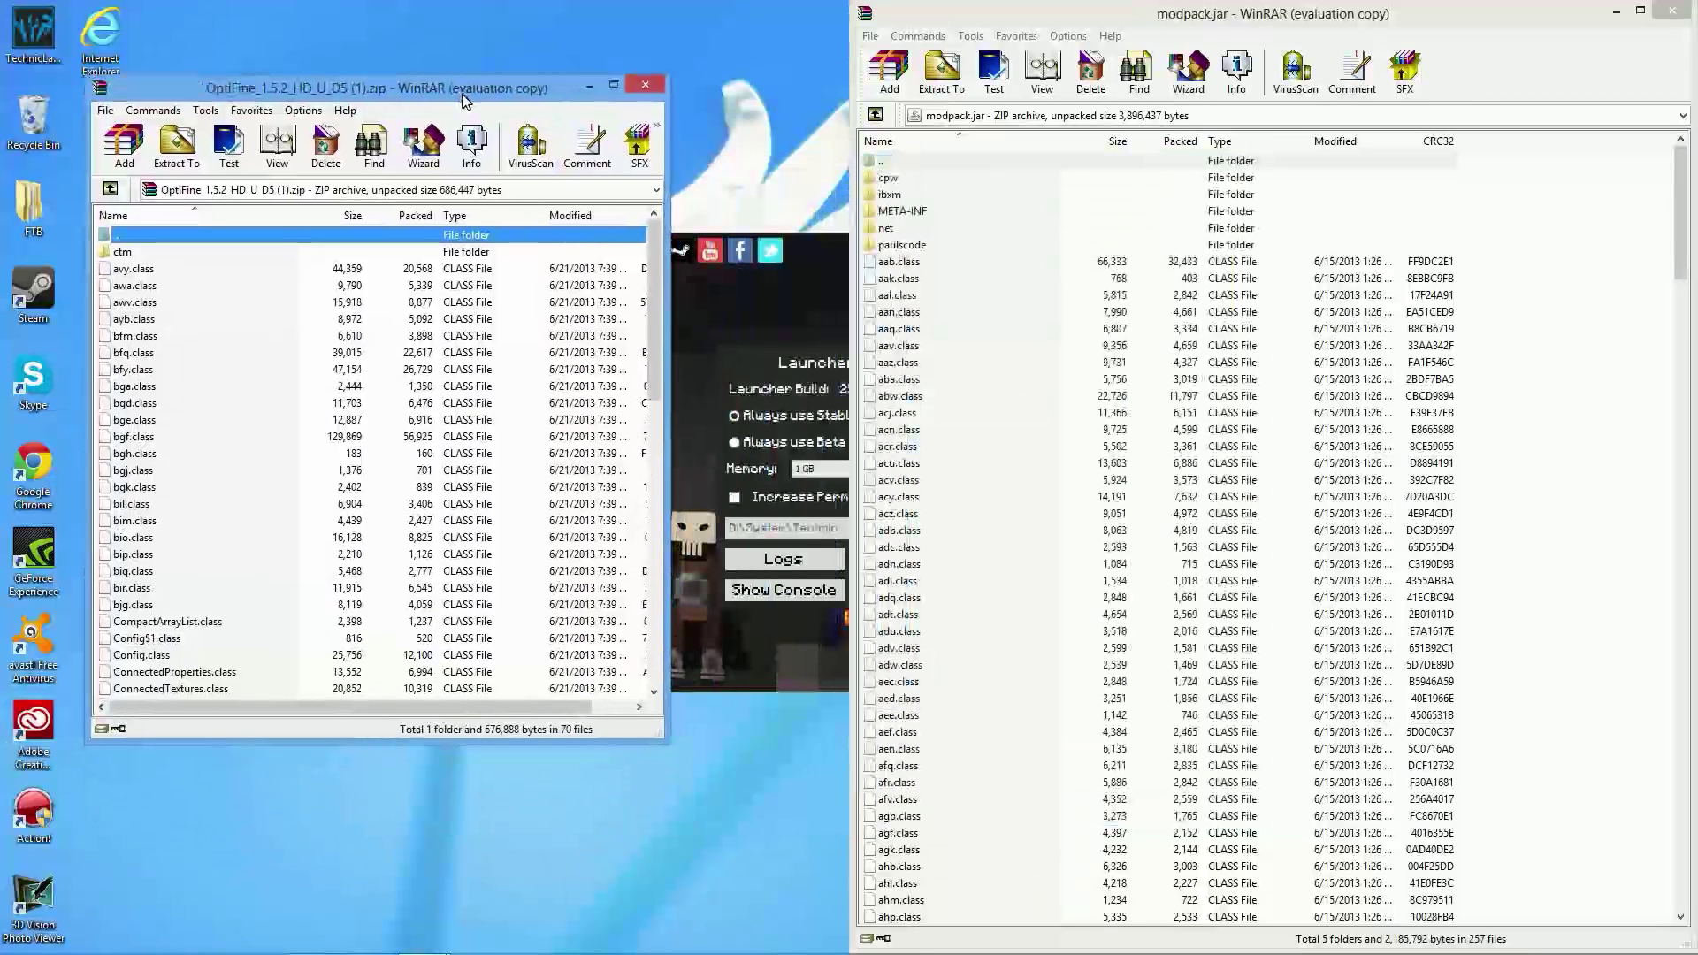
Copy all OptiFine class files and the ctm folder, excluding '..', into modpack.jar, then close both archives.
left_click(136, 256)
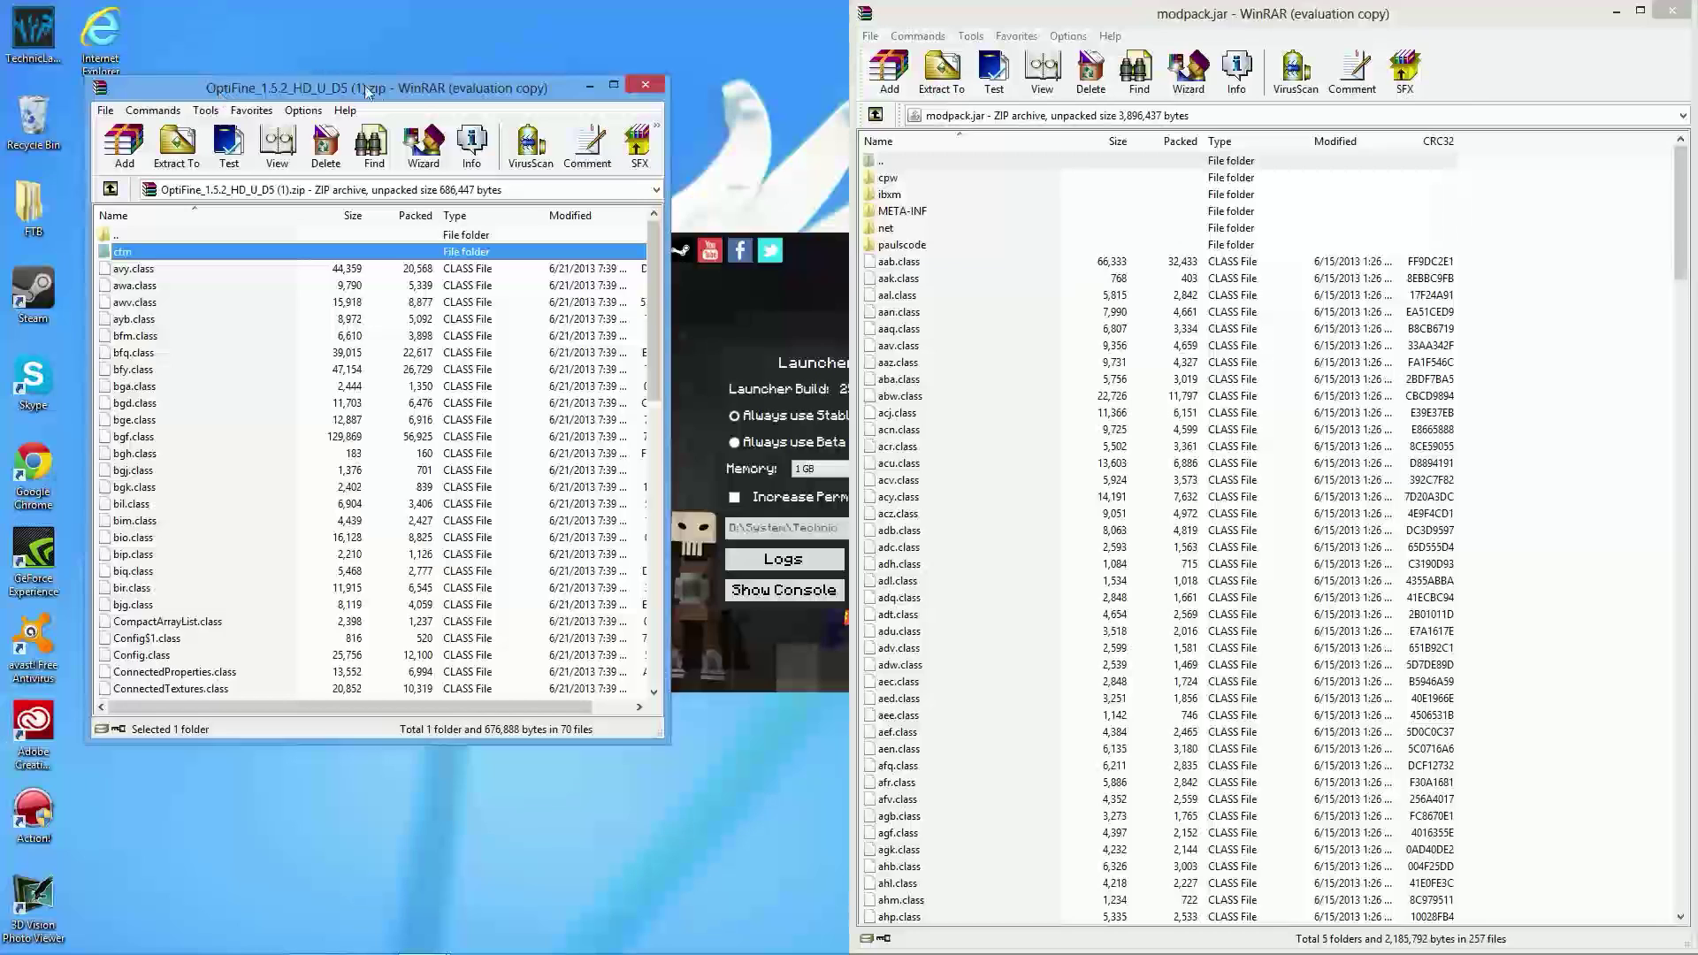
key("ctrl+a")
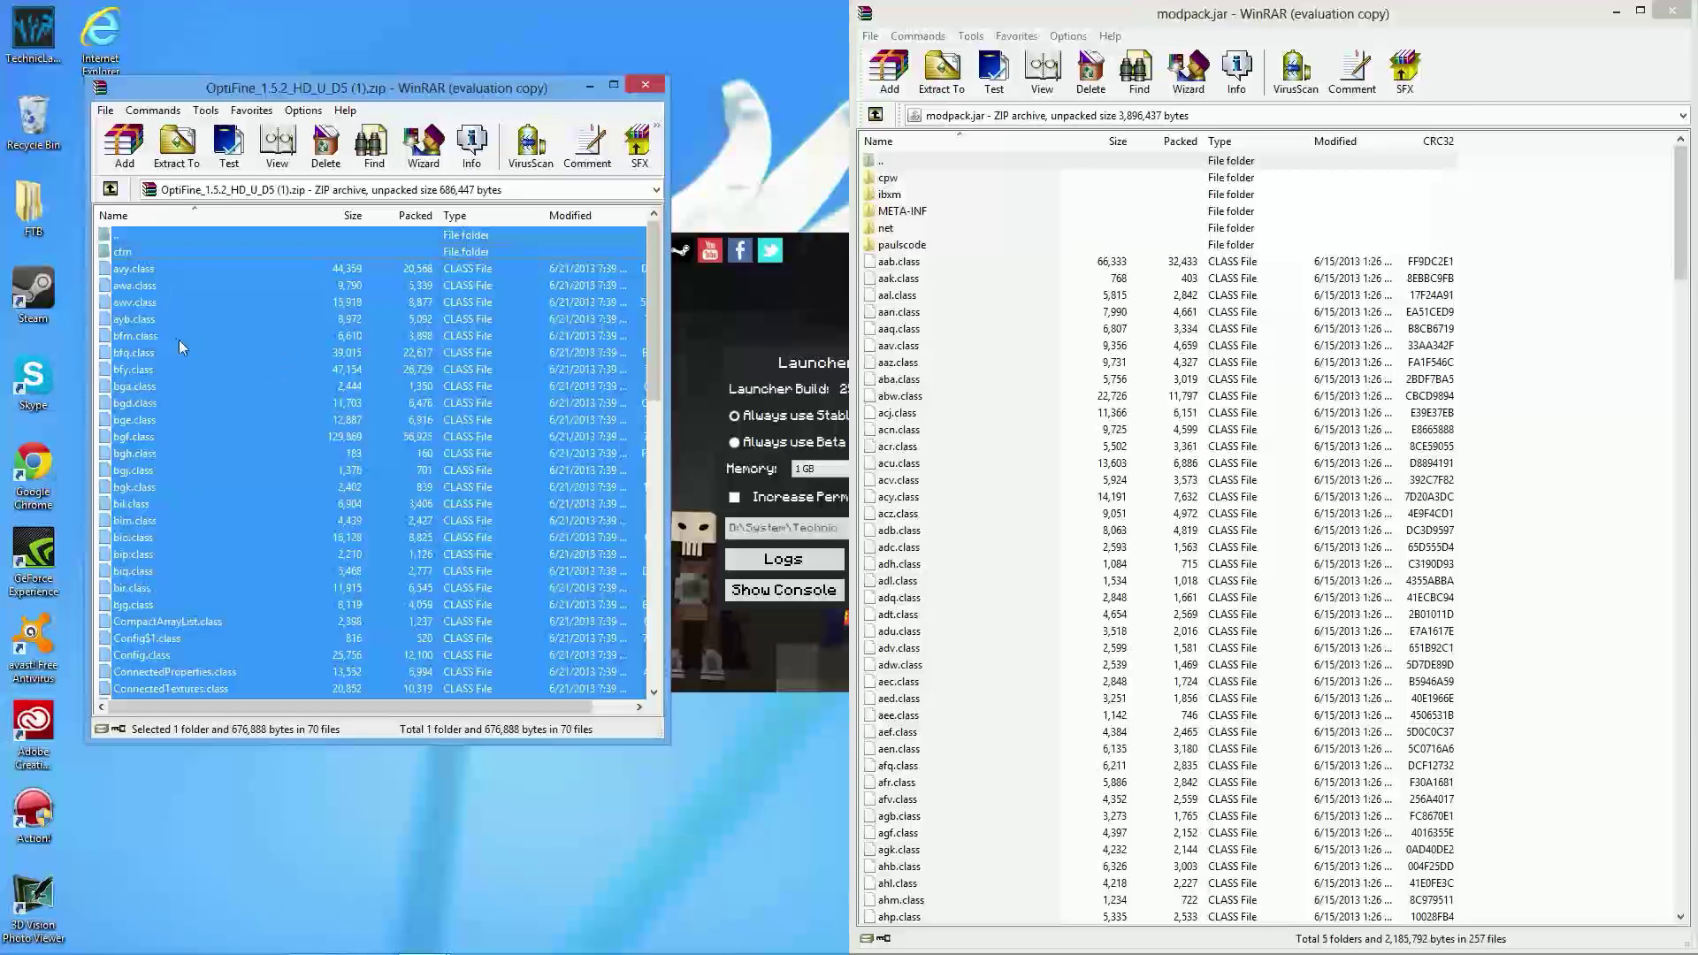
left_click(128, 237, "ctrl")
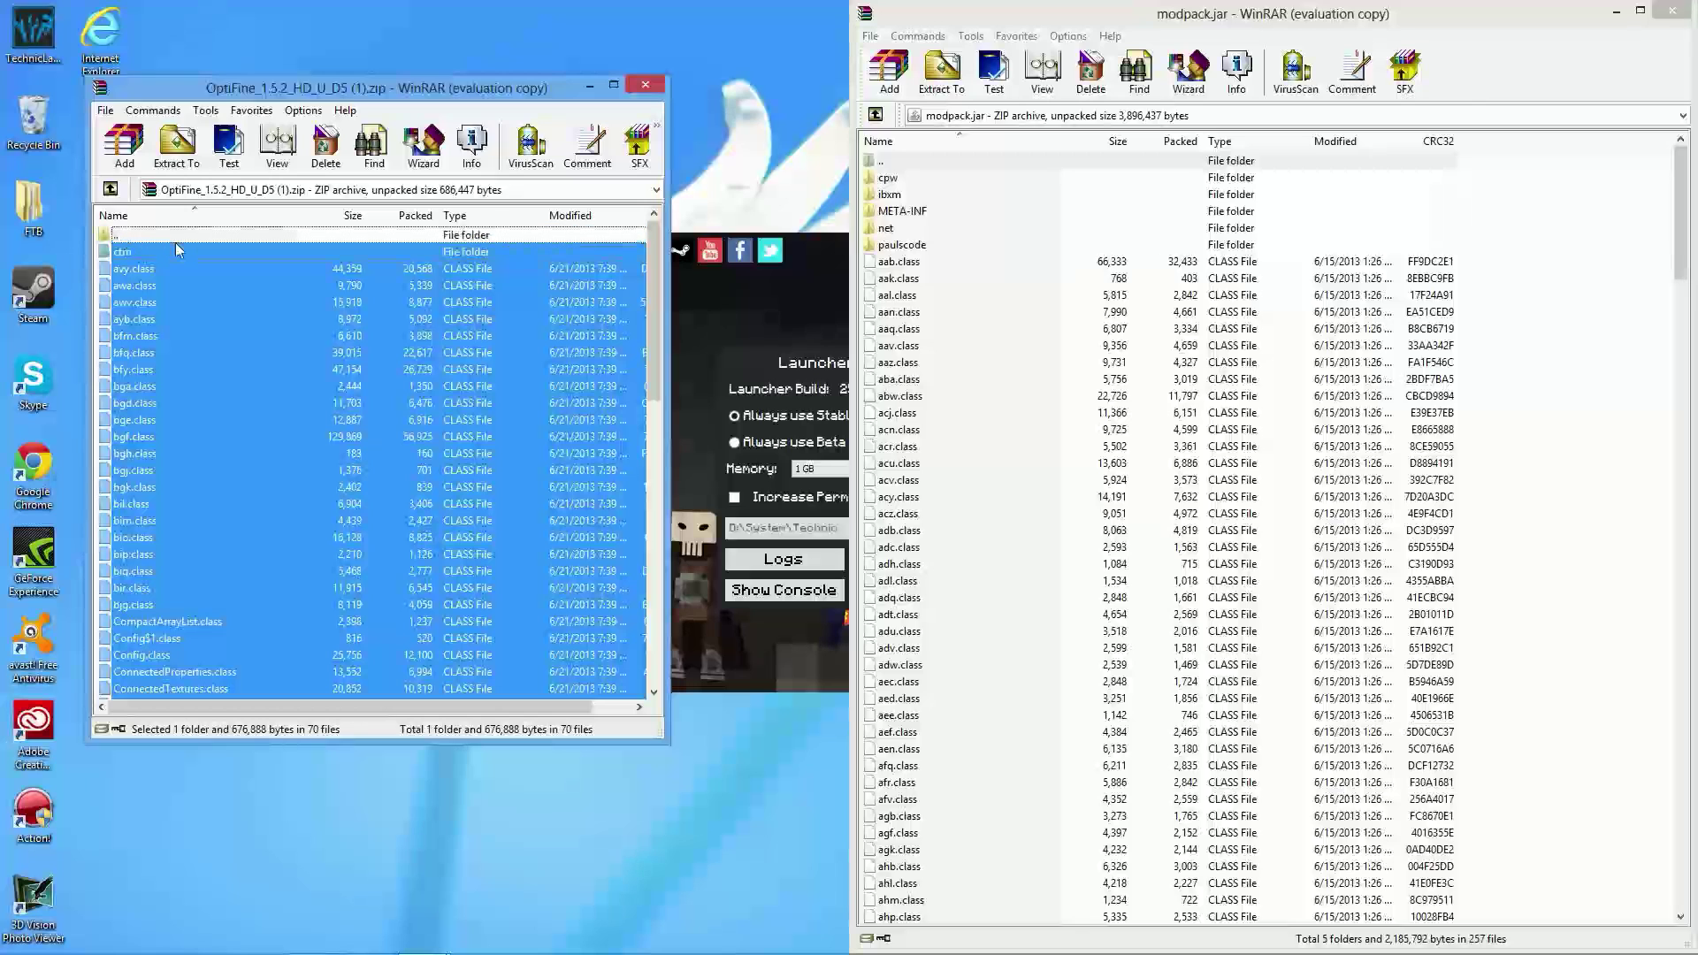
left_click_drag(156, 403, 1045, 462)
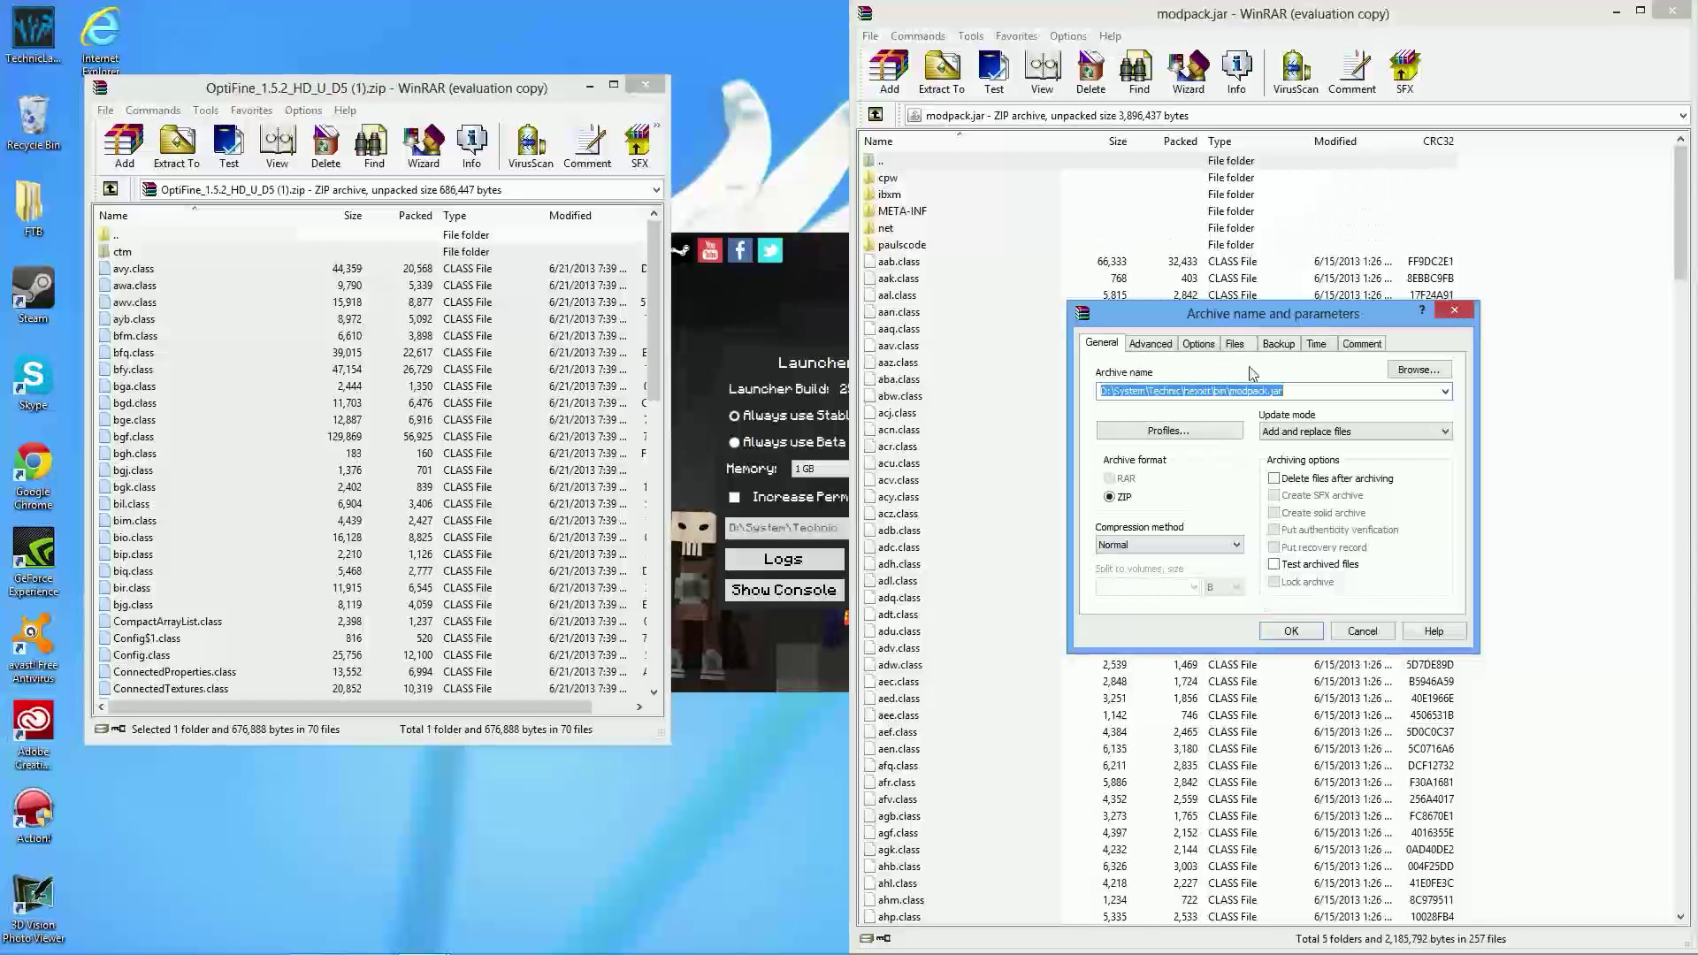
left_click(1311, 633)
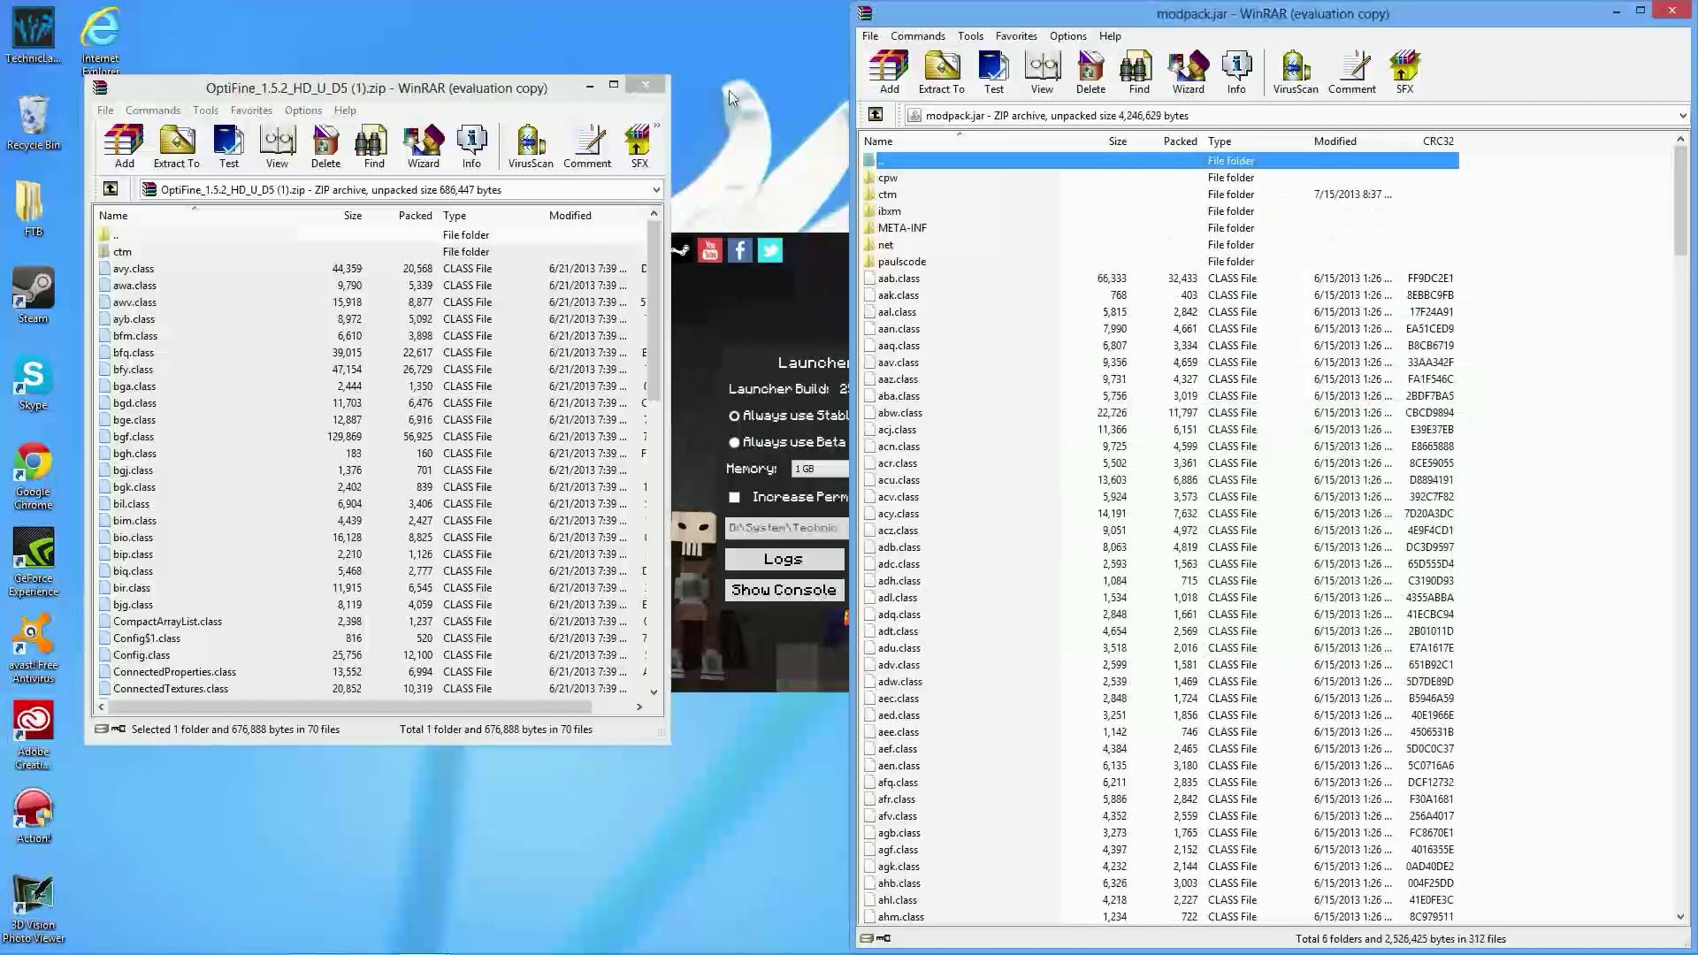
left_click(645, 85)
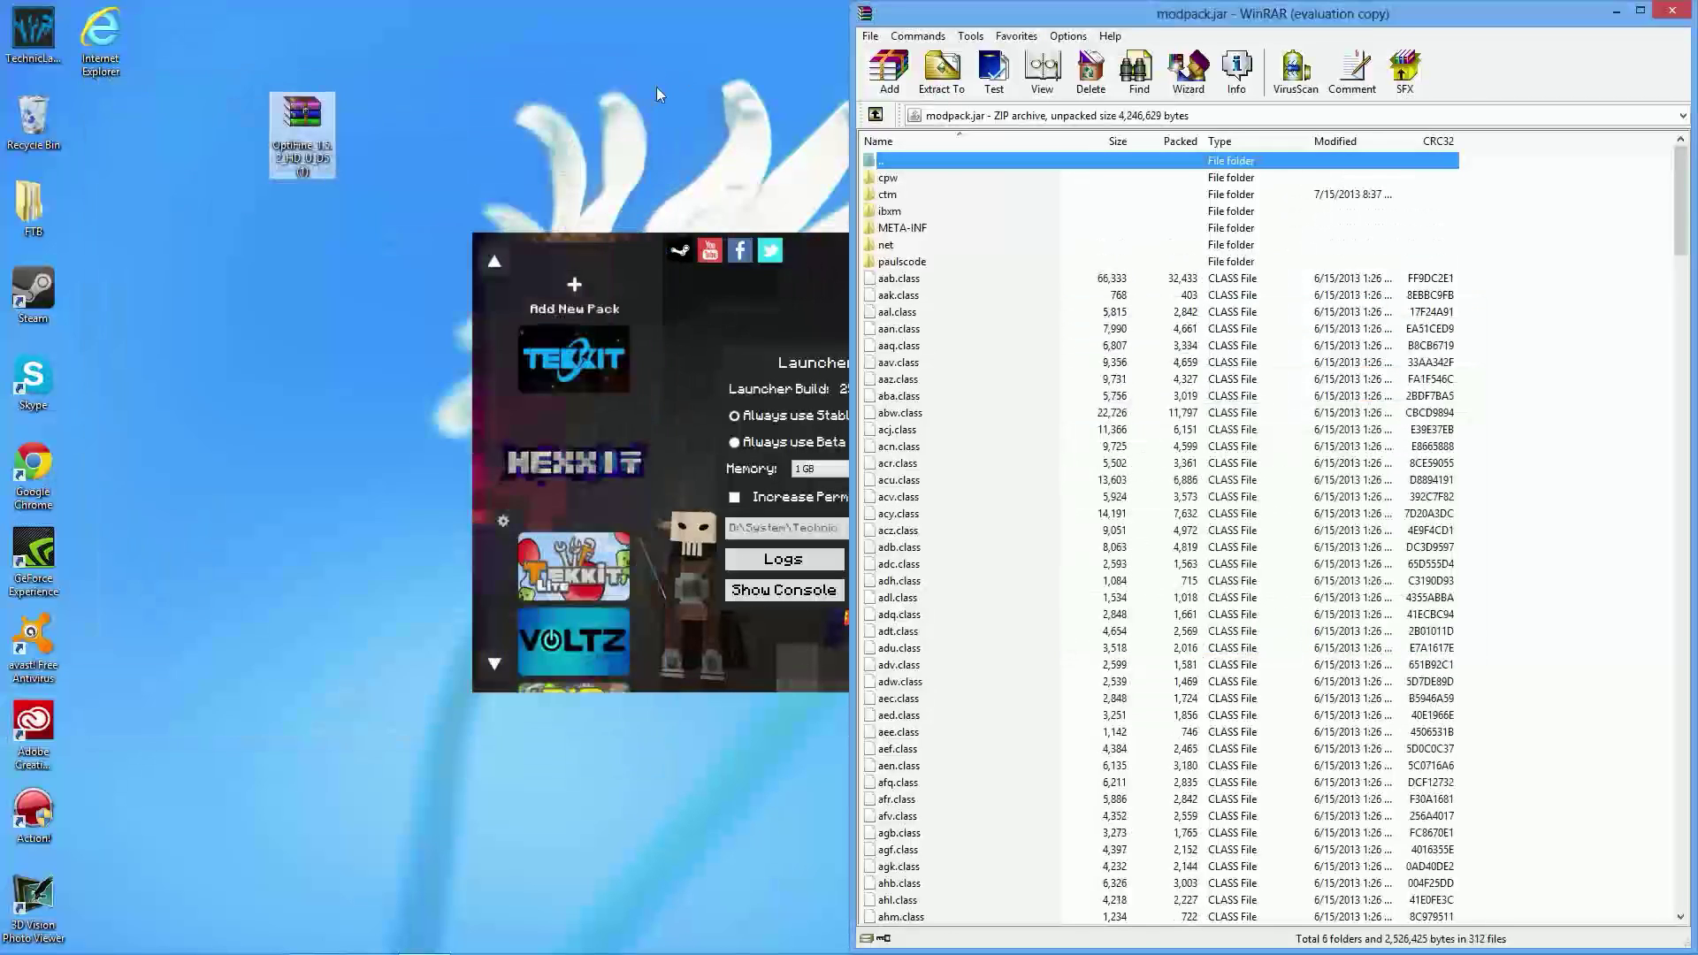
left_click(1672, 11)
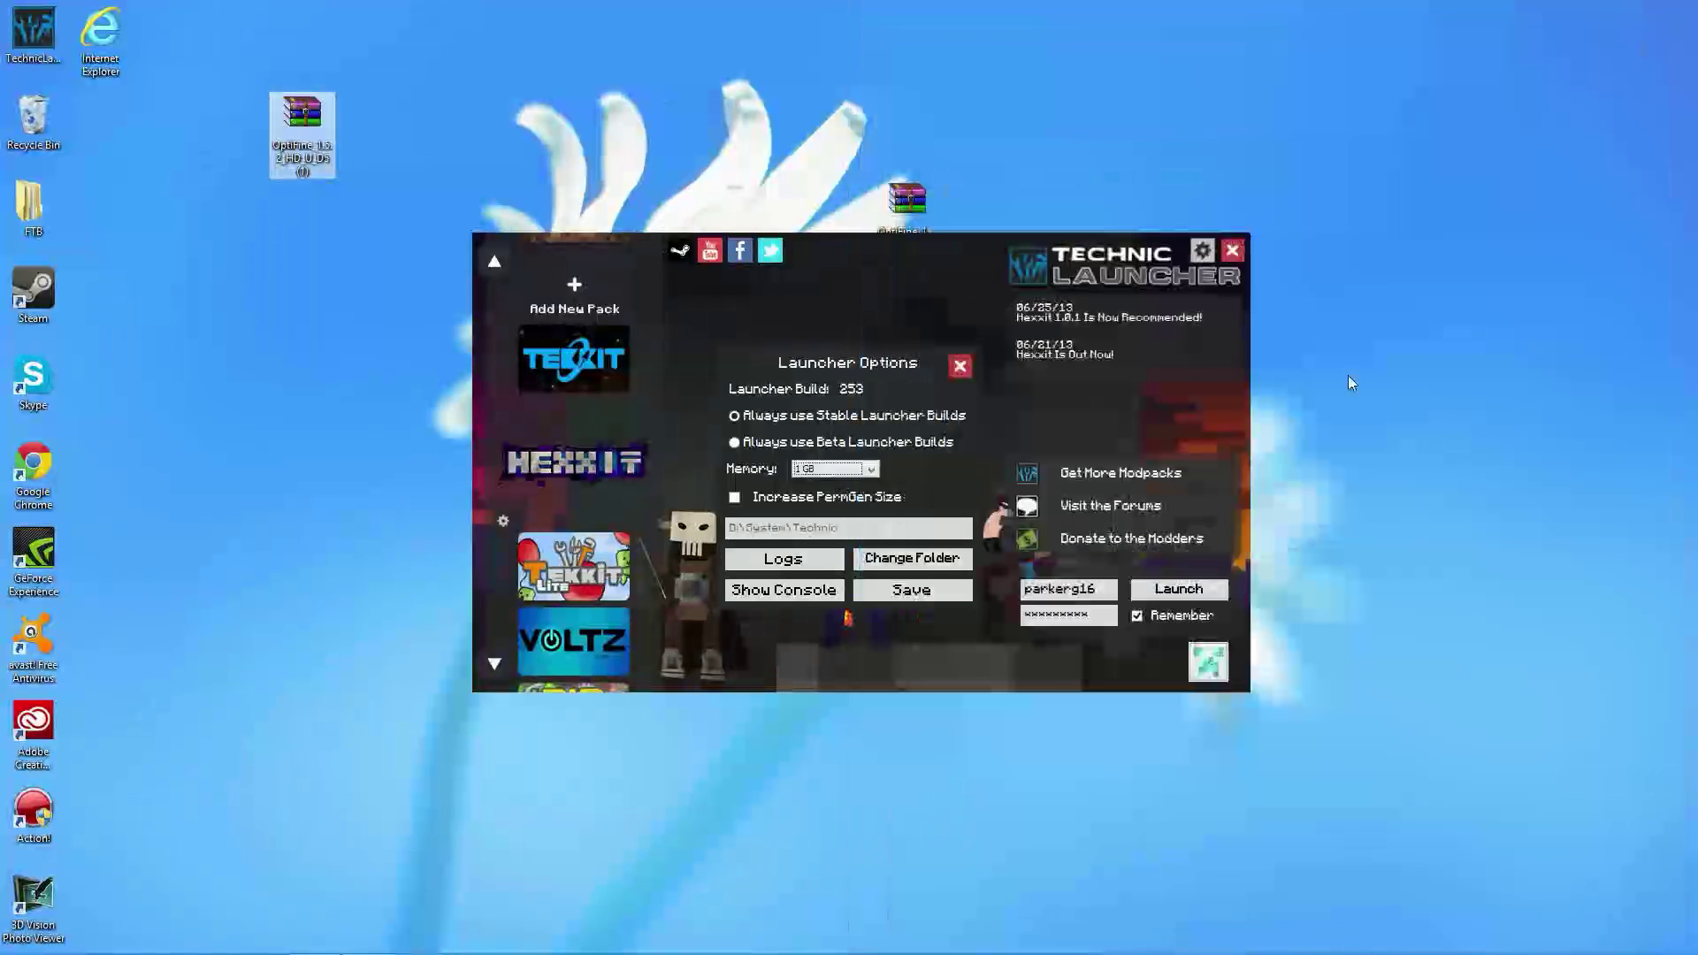
Reopen the launcher options and check the AppData Roaming folder via %appdata%, then close it.
left_click(961, 365)
left_click(1201, 253)
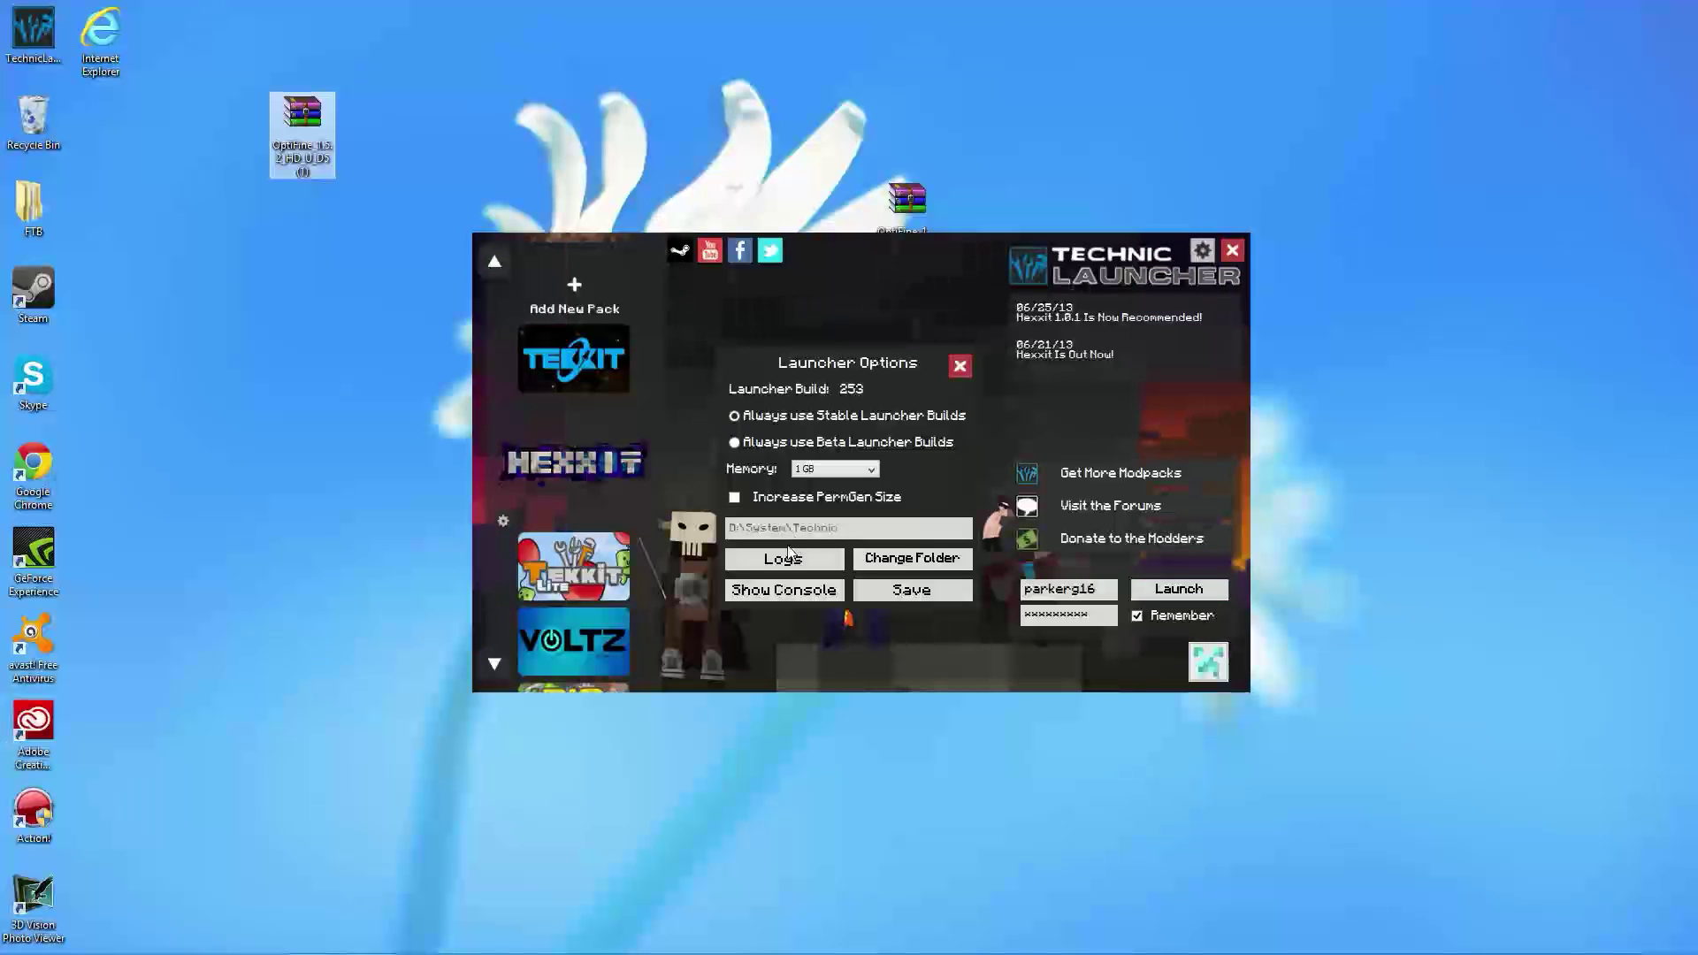
key("super+r")
key("Return")
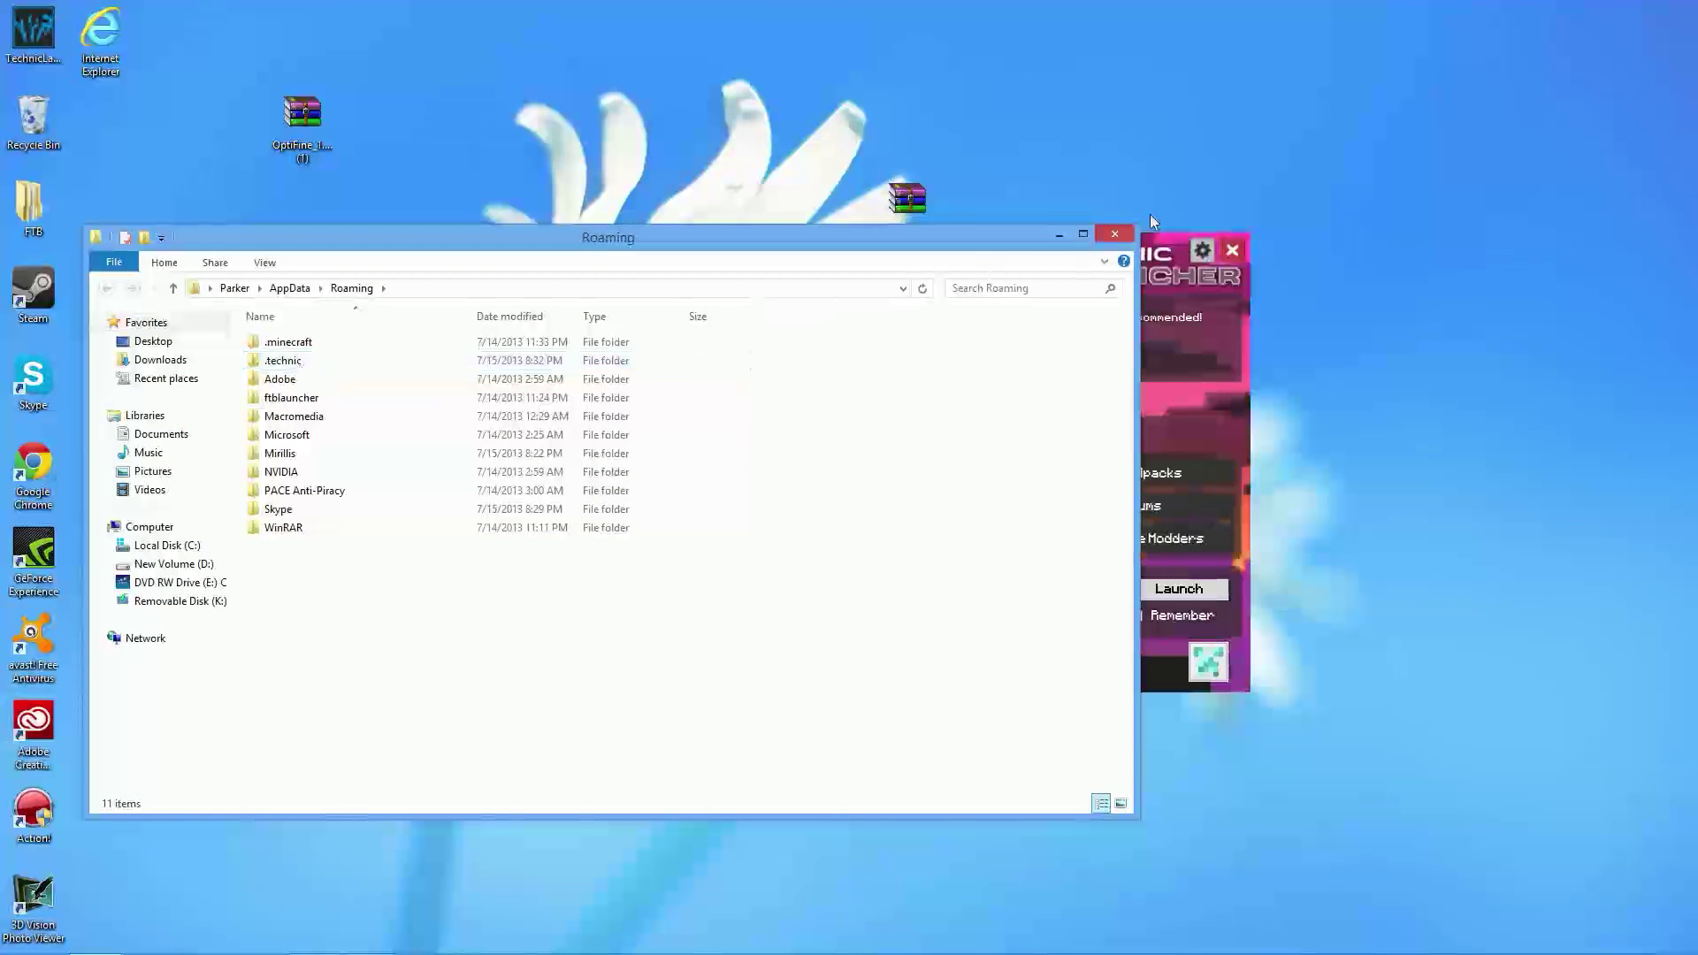
left_click(1118, 232)
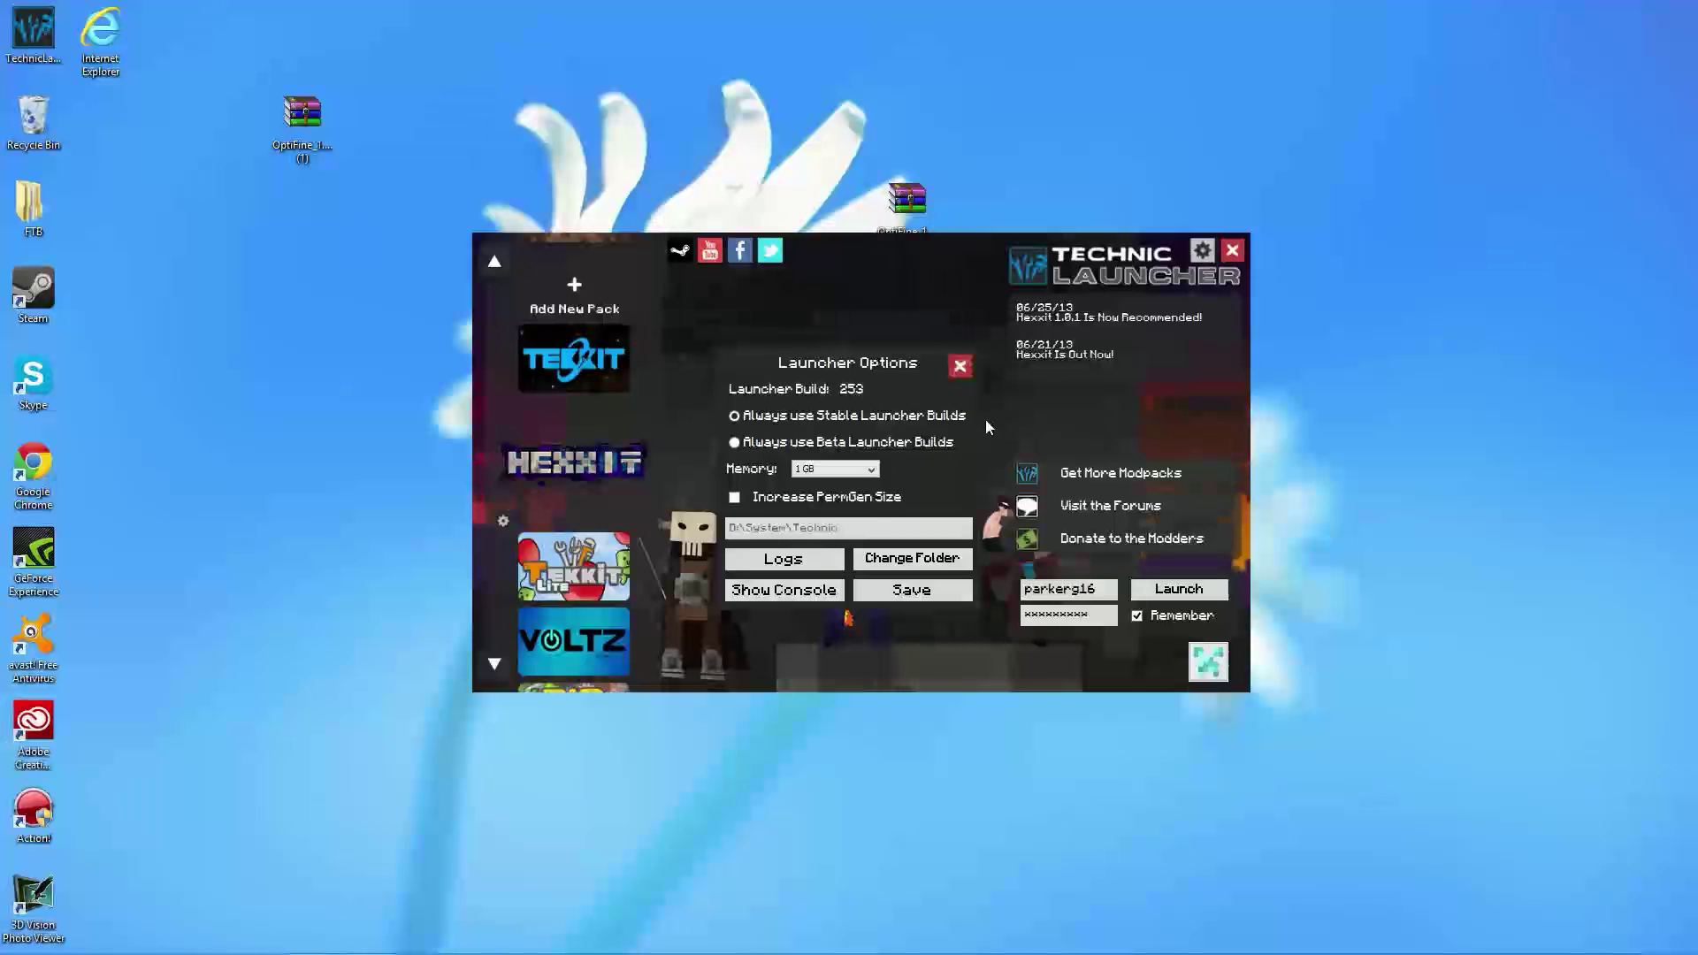
Close the Launcher Options panel to return to the Hexxit modpack screen.
left_click(961, 371)
scroll(606, 469, "up", 1)
scroll(605, 468, "down", 1)
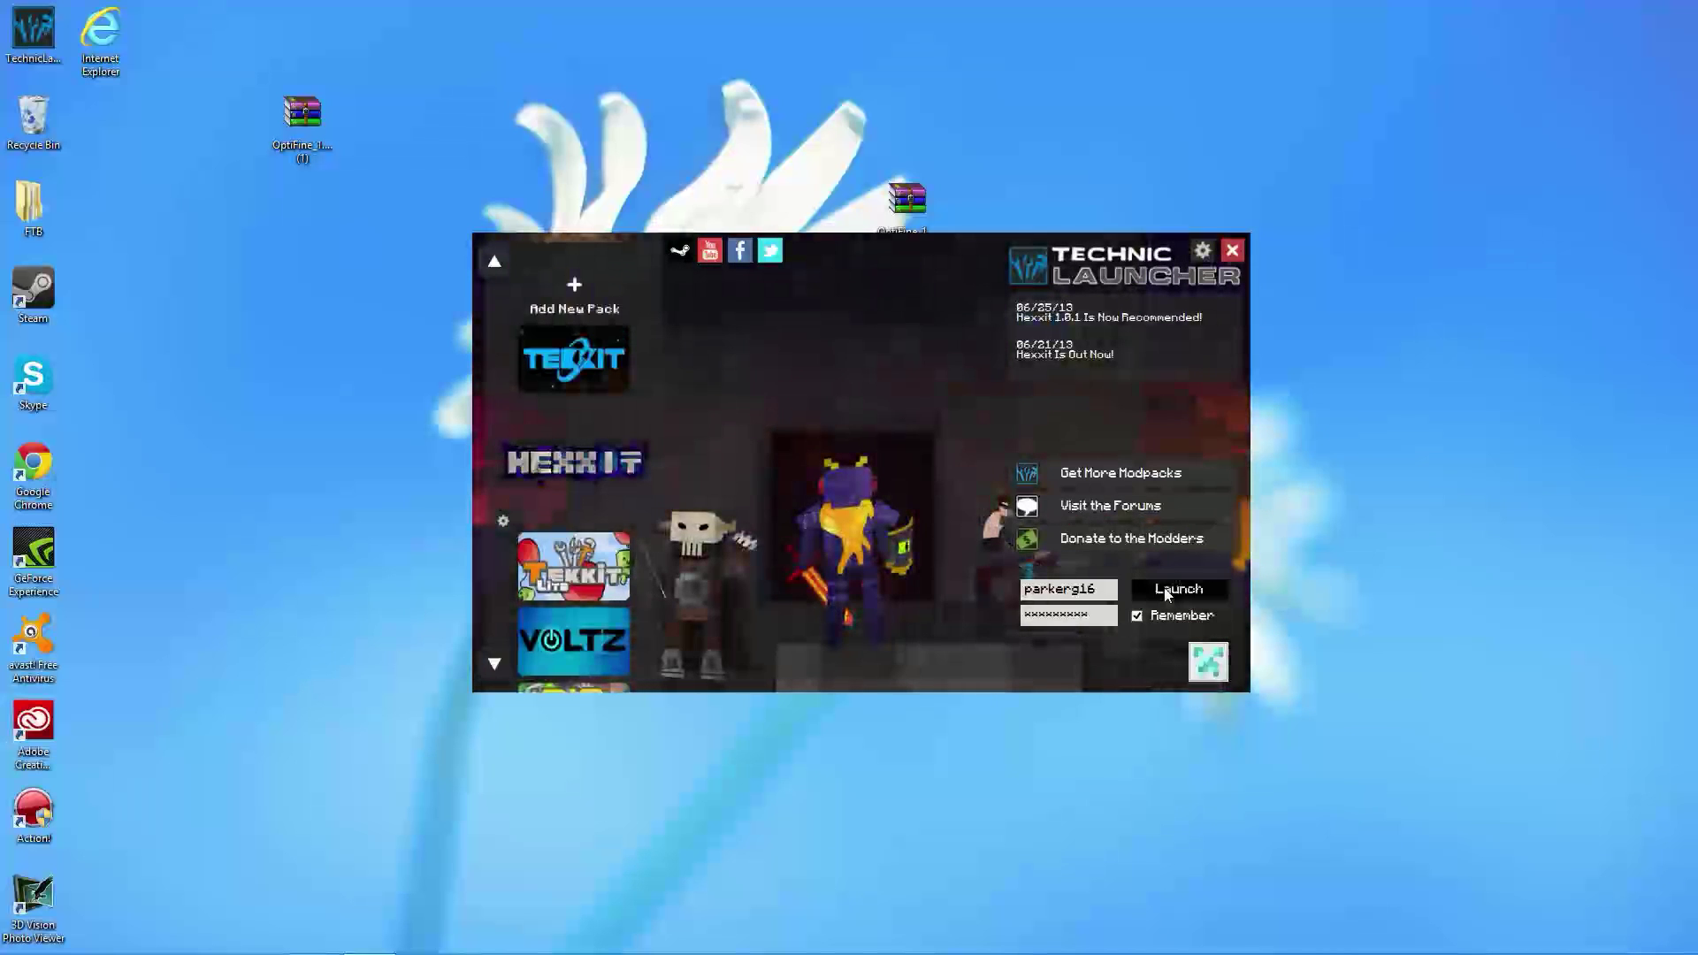
Launch Hexxit and wait for the Minecraft 1.5.2 title screen showing OptiFine_1.5.2_HD_U_D5 and 63 mods.
key("Return")
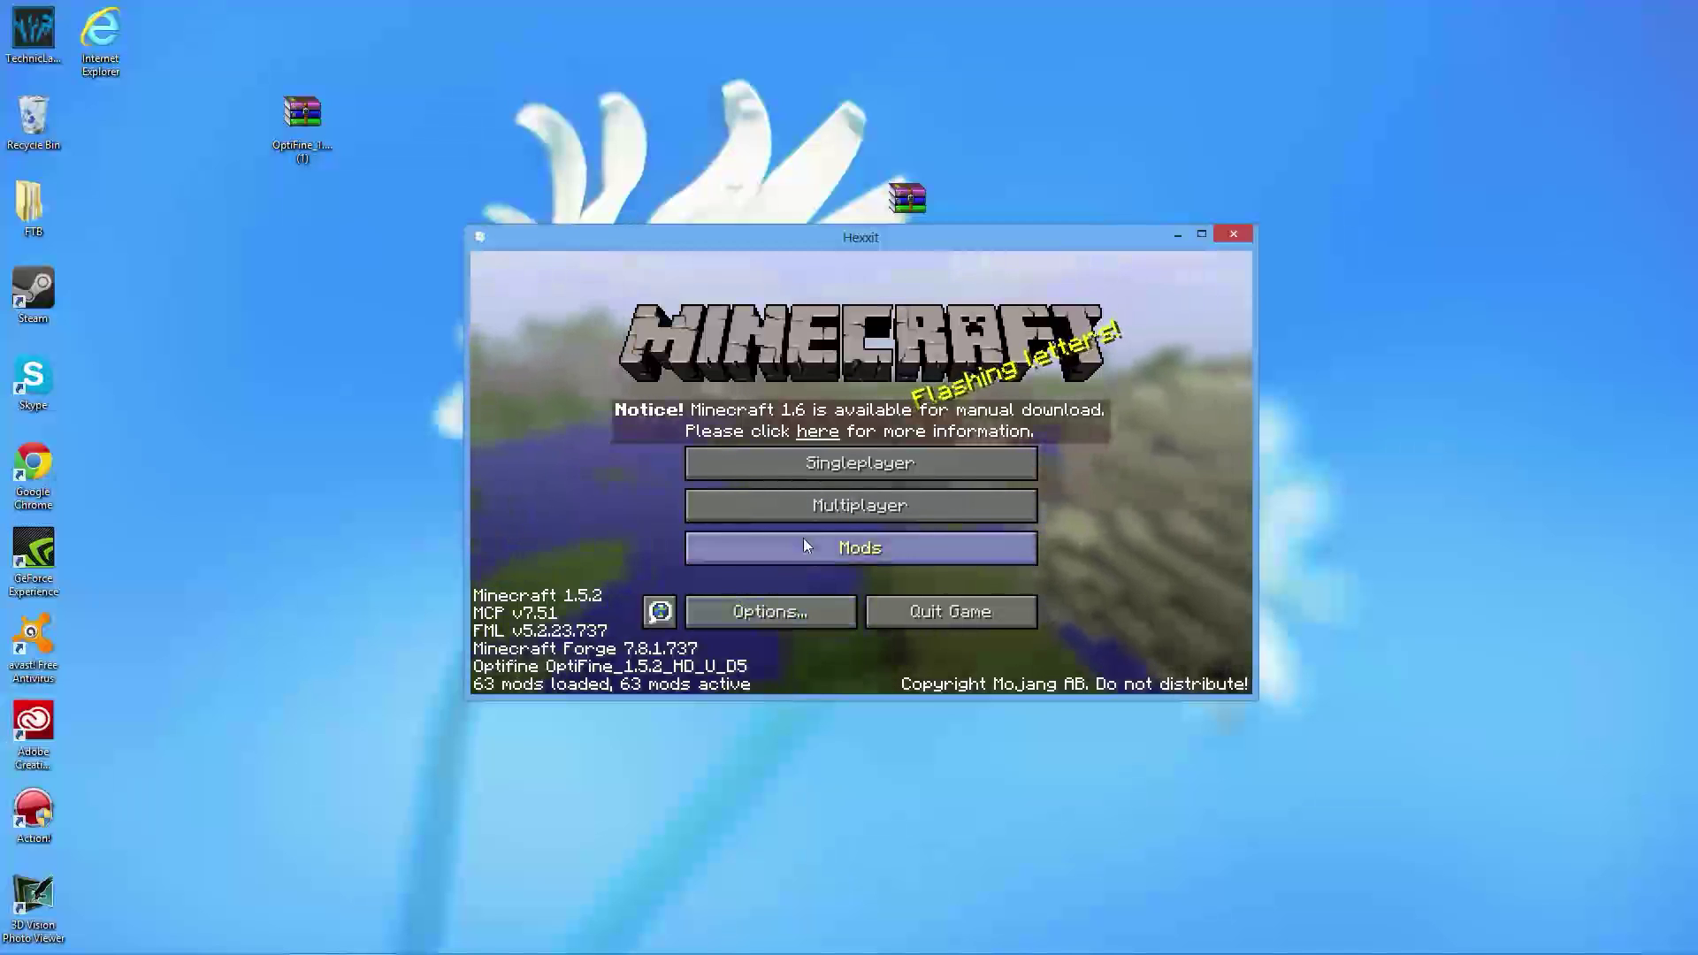
In Video Settings, trial render distances from Extreme to Tiny, settle on Normal, and return to the title screen.
left_click(782, 609)
left_click(717, 500)
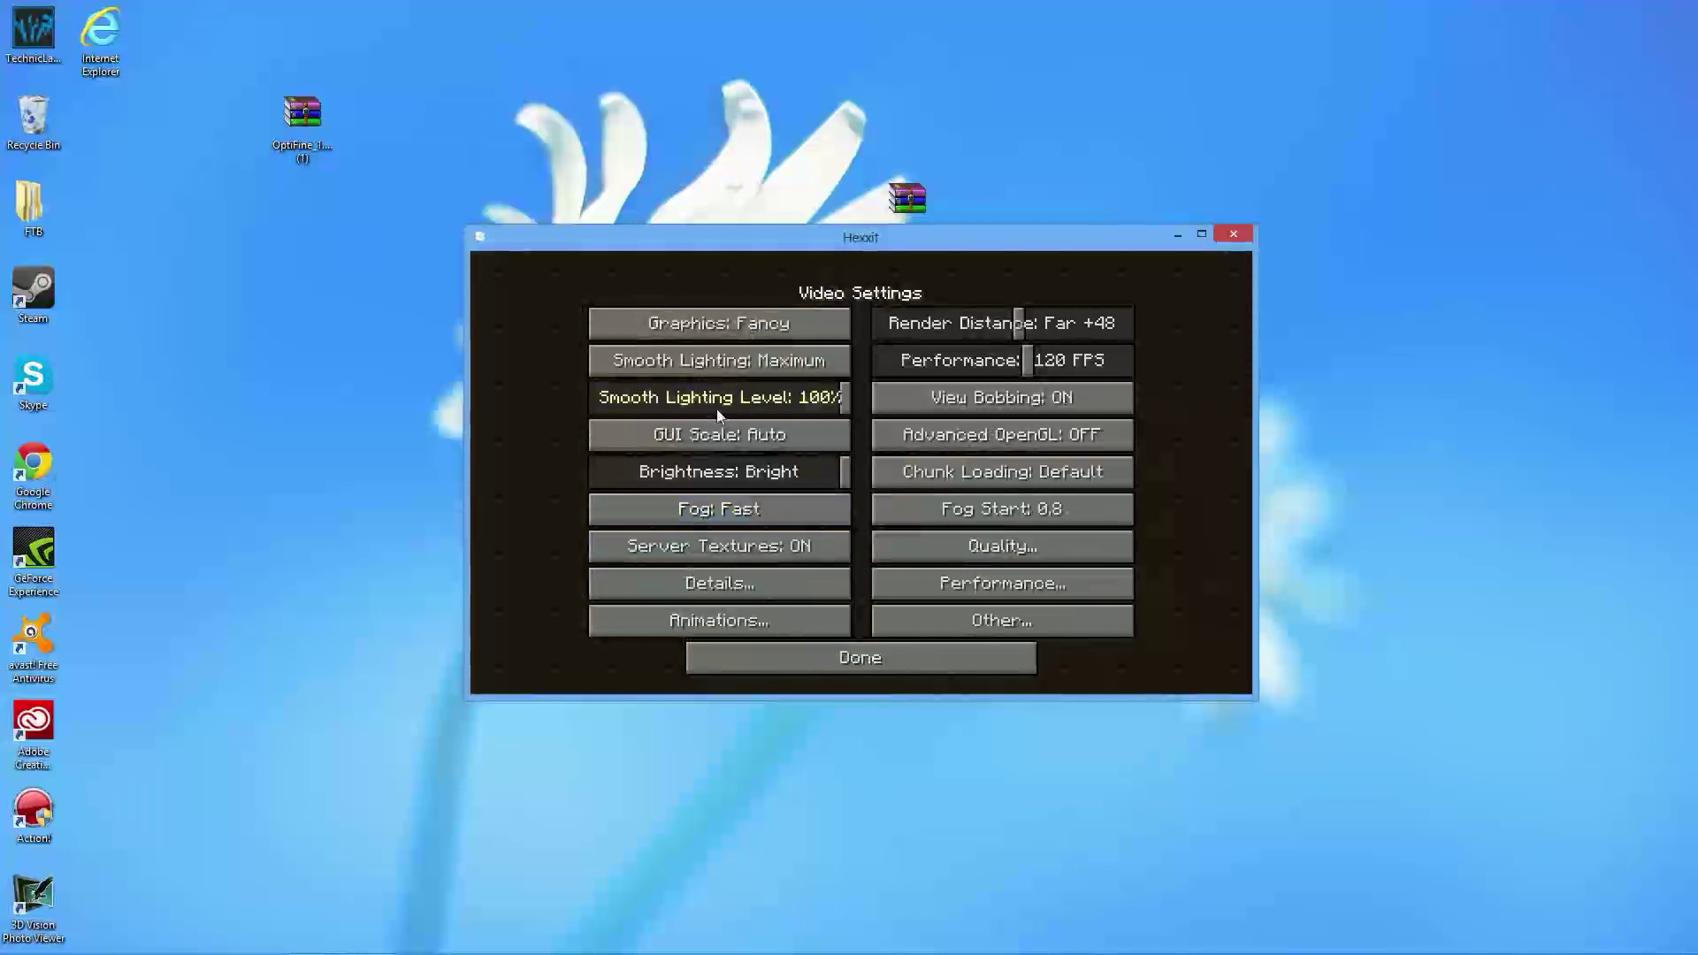
left_click_drag(1010, 324, 1231, 308)
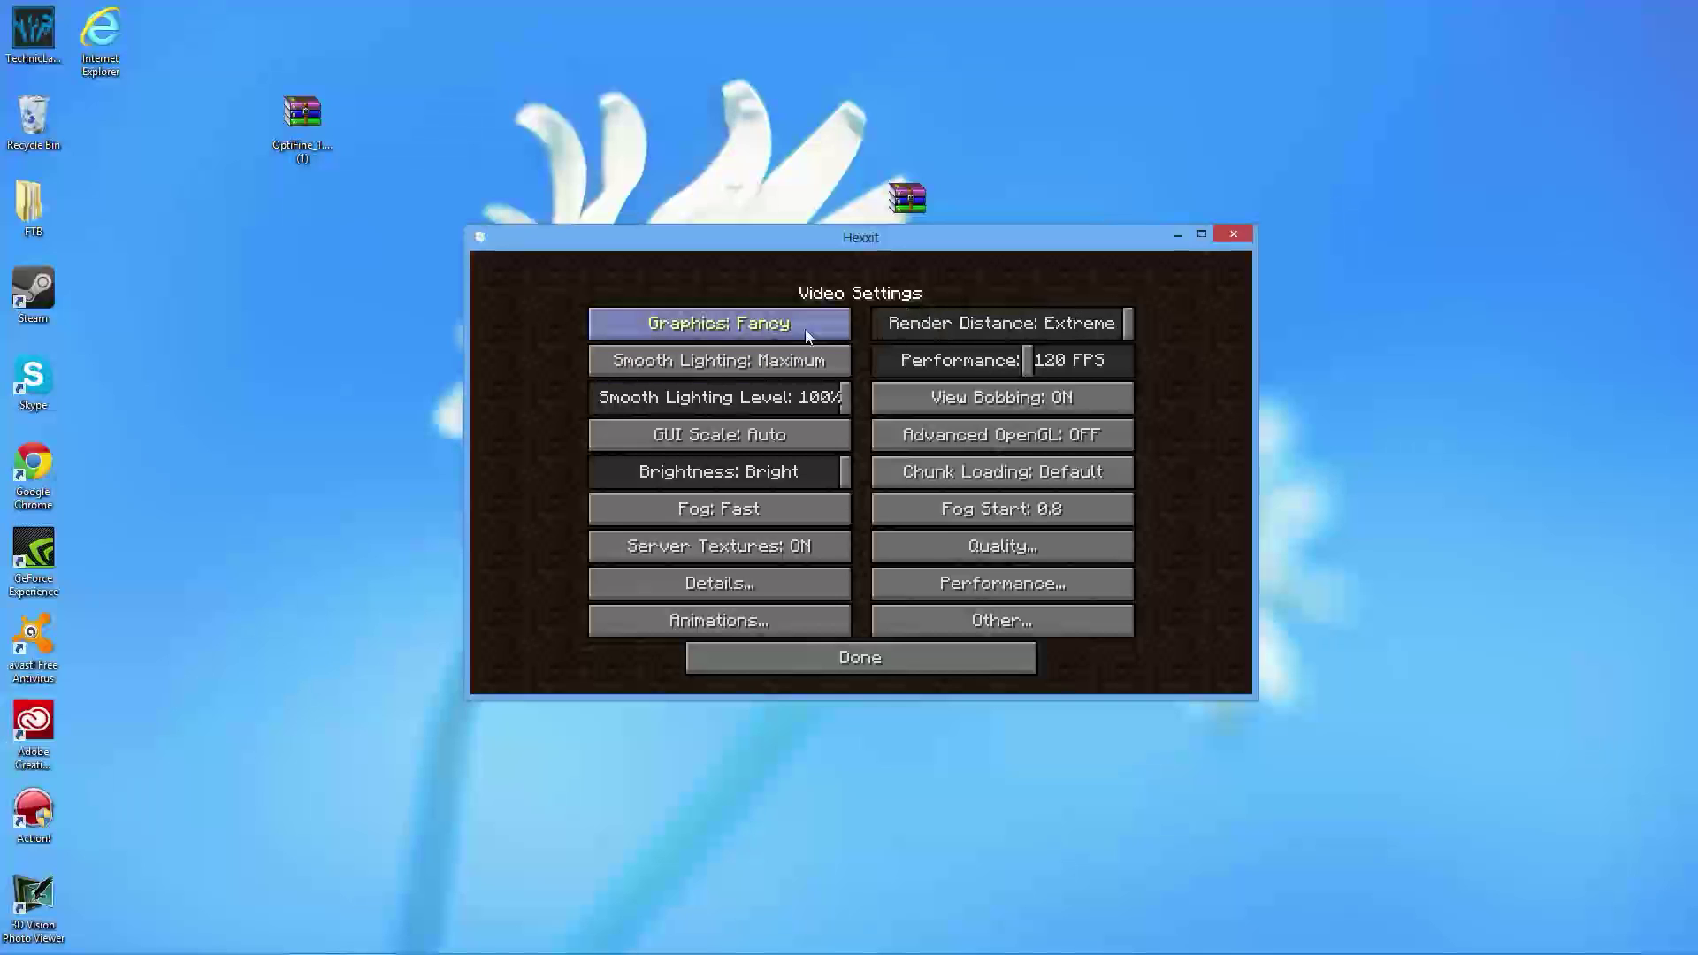
left_click_drag(1075, 324, 880, 310)
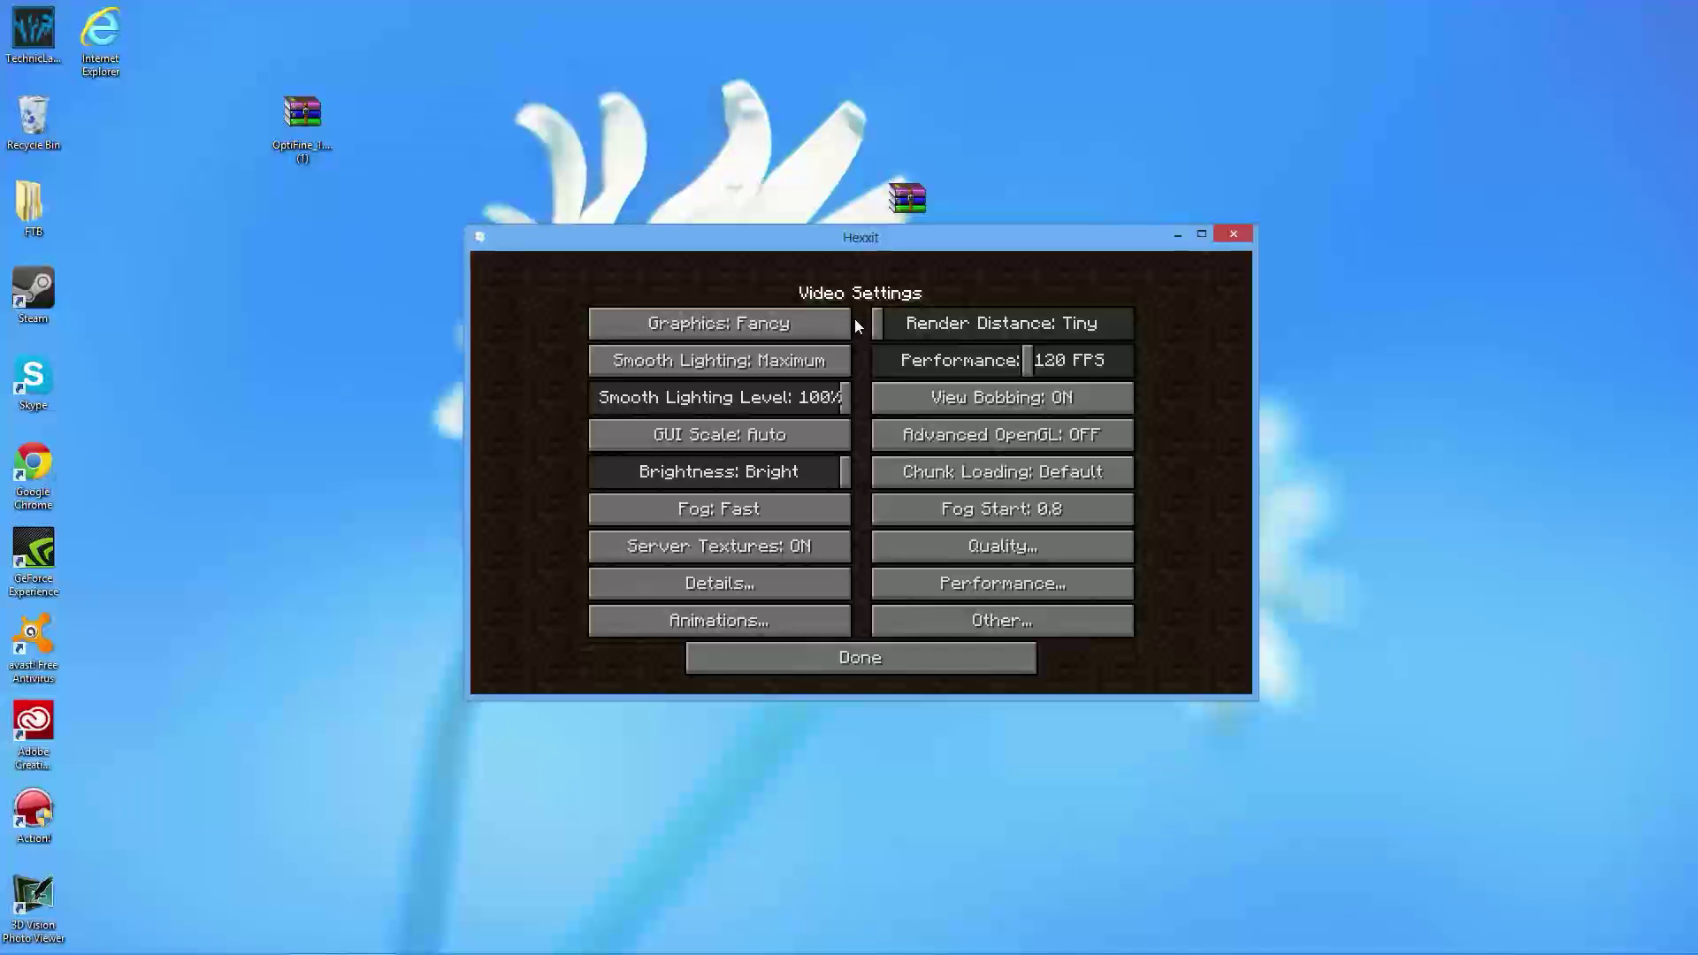
left_click_drag(878, 323, 935, 339)
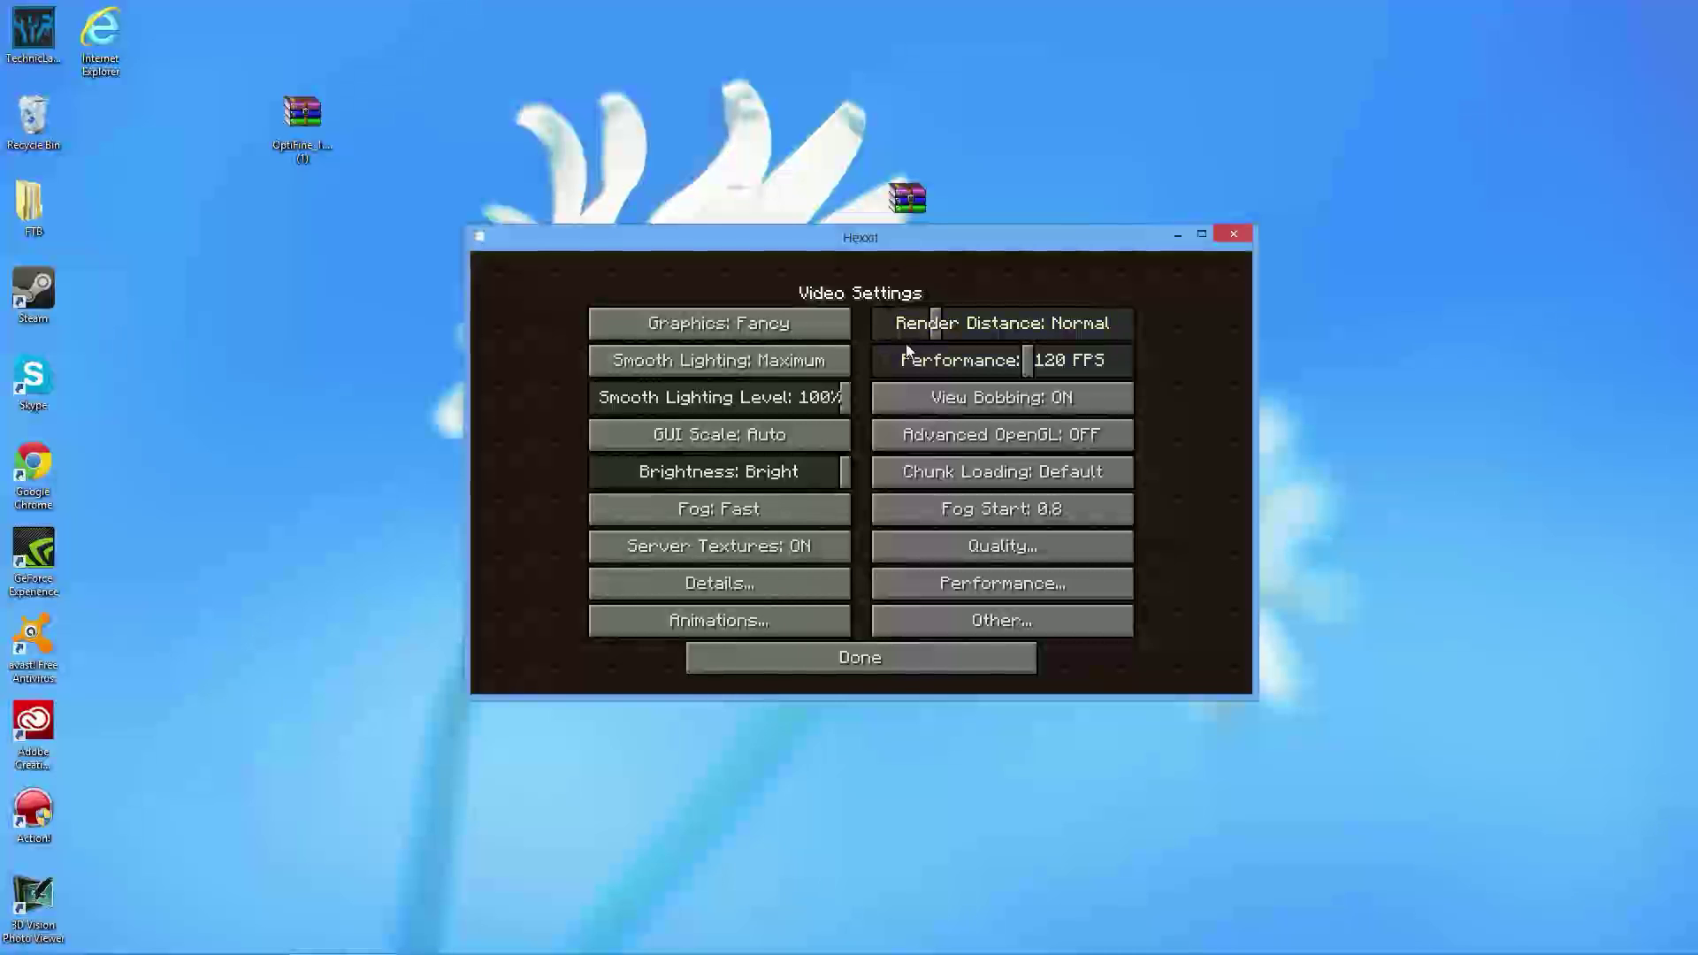
left_click(915, 669)
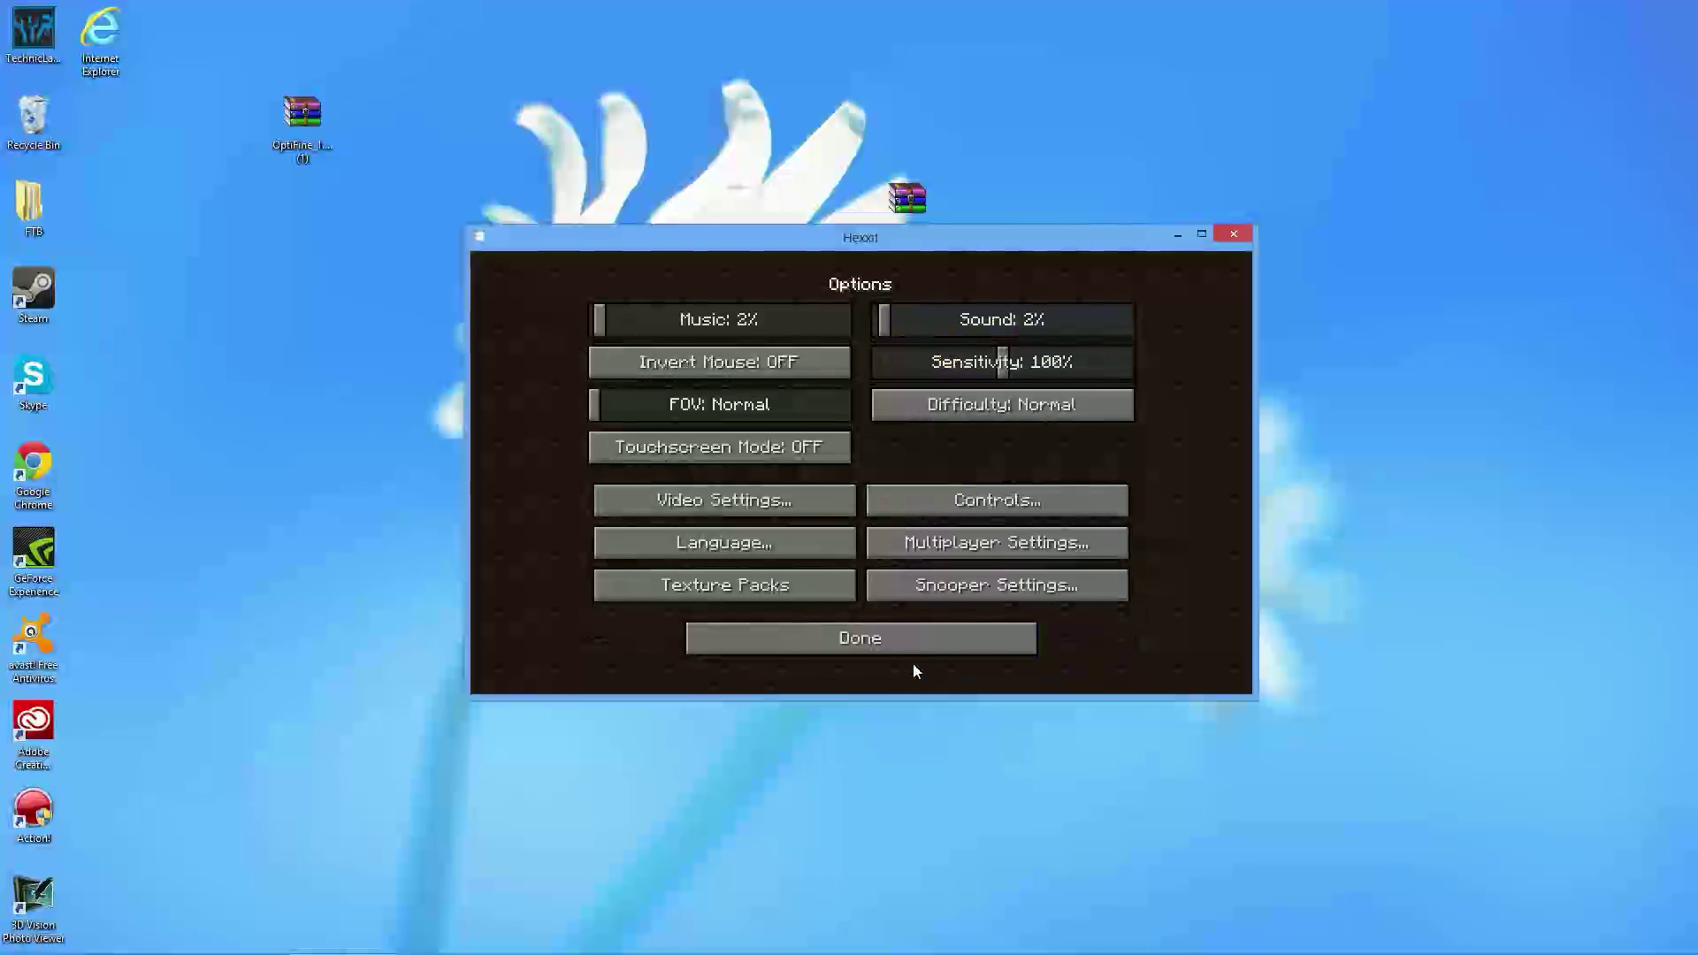
left_click(903, 651)
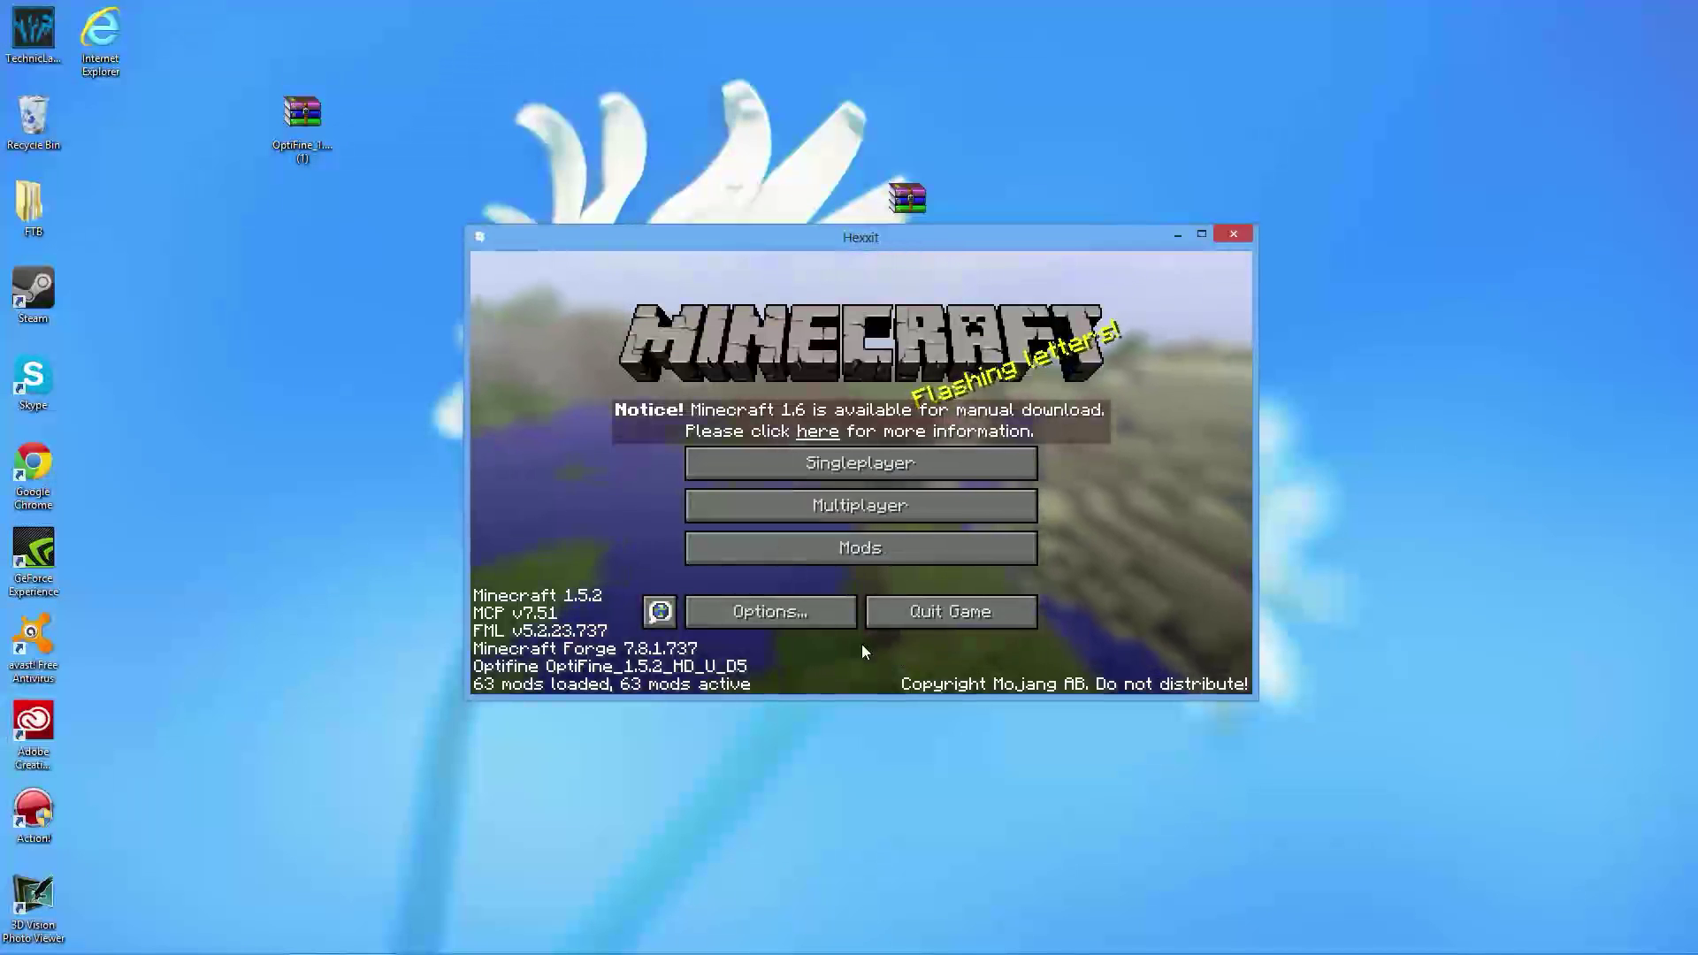